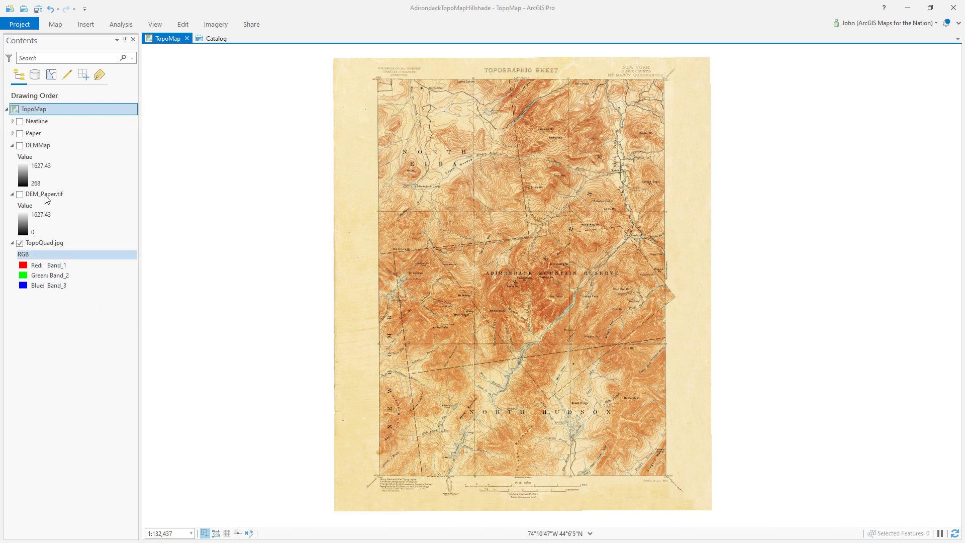
Inspect the DEM_Paper.tif and DEMMap elevation layers by displaying each one over the topographic map
{"action": "left_click", "coordinate": [20, 194]}
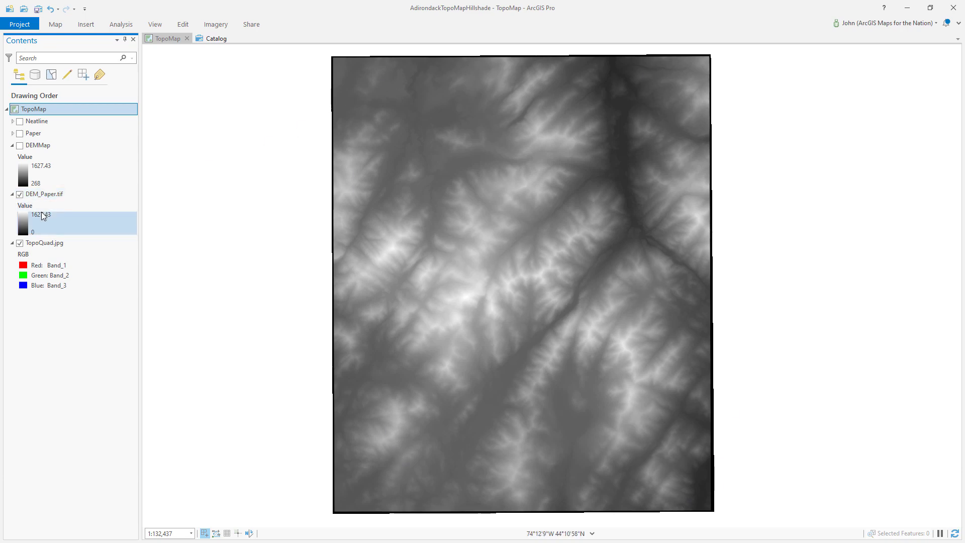
{"action": "left_click", "coordinate": [21, 194]}
{"action": "left_click", "coordinate": [20, 195]}
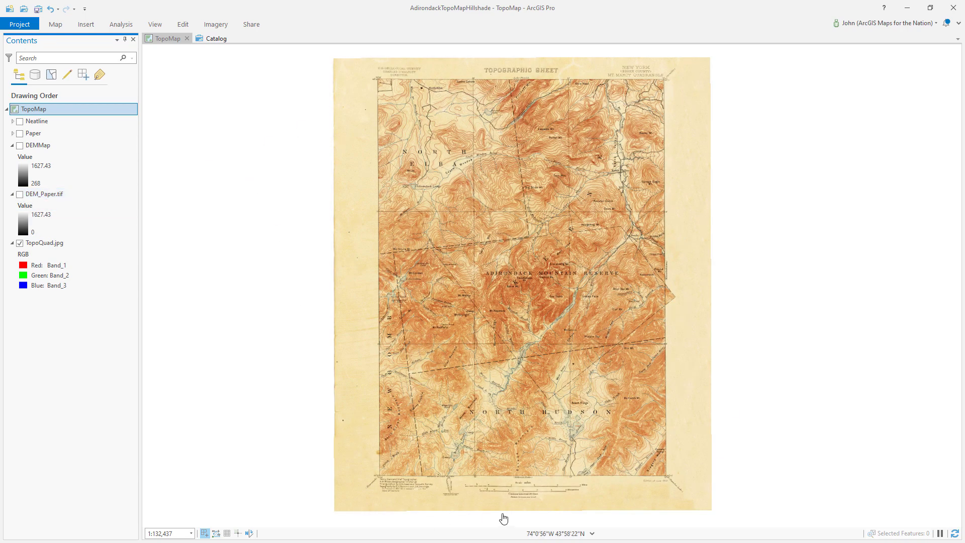
{"action": "left_click", "coordinate": [20, 146]}
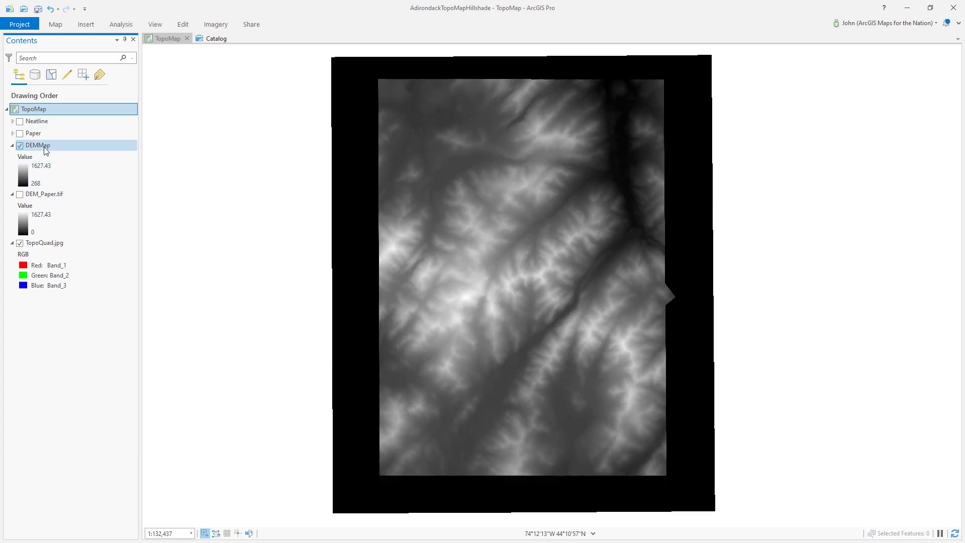
{"action": "left_click", "coordinate": [79, 147]}
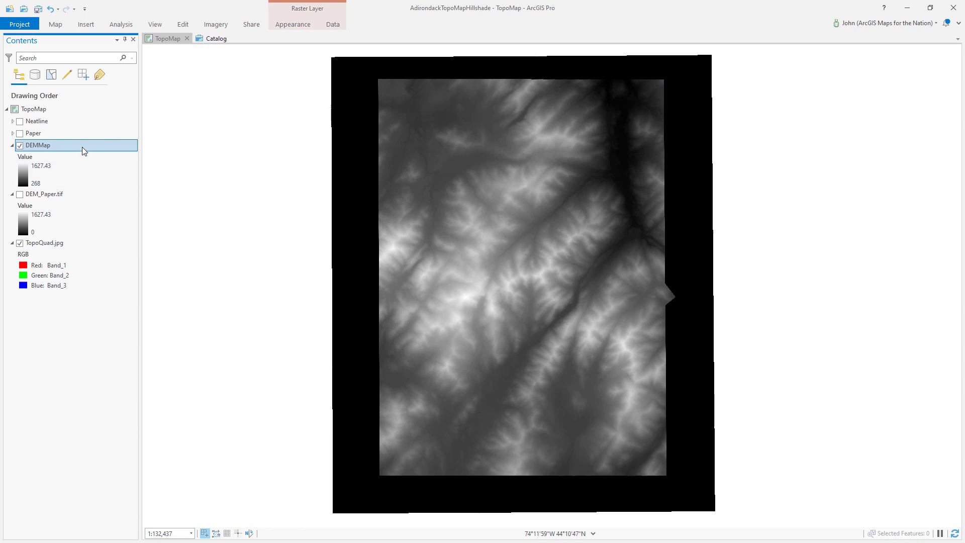
{"action": "double_click", "coordinate": [120, 24]}
{"action": "left_click", "coordinate": [113, 48]}
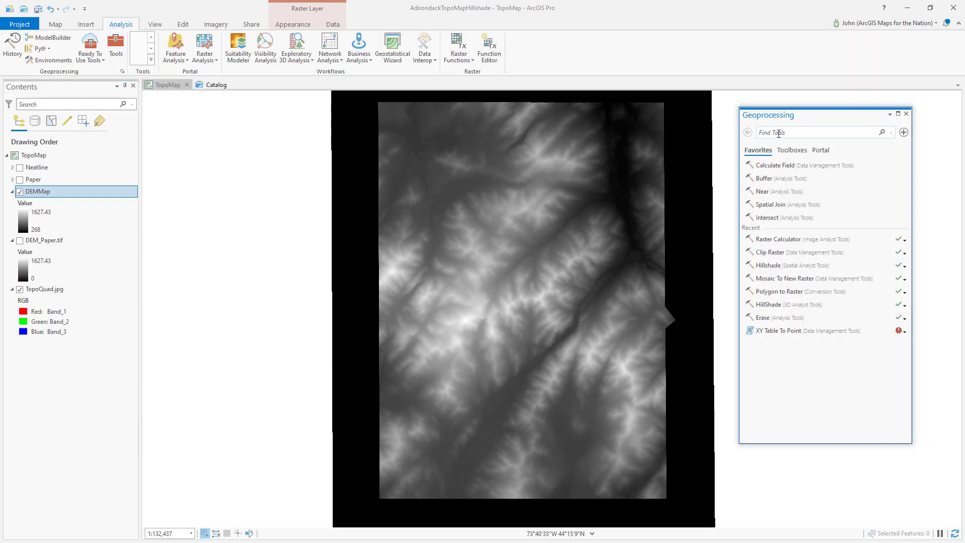
{"action": "left_click", "coordinate": [778, 133]}
{"action": "type", "text": "hillshade"}
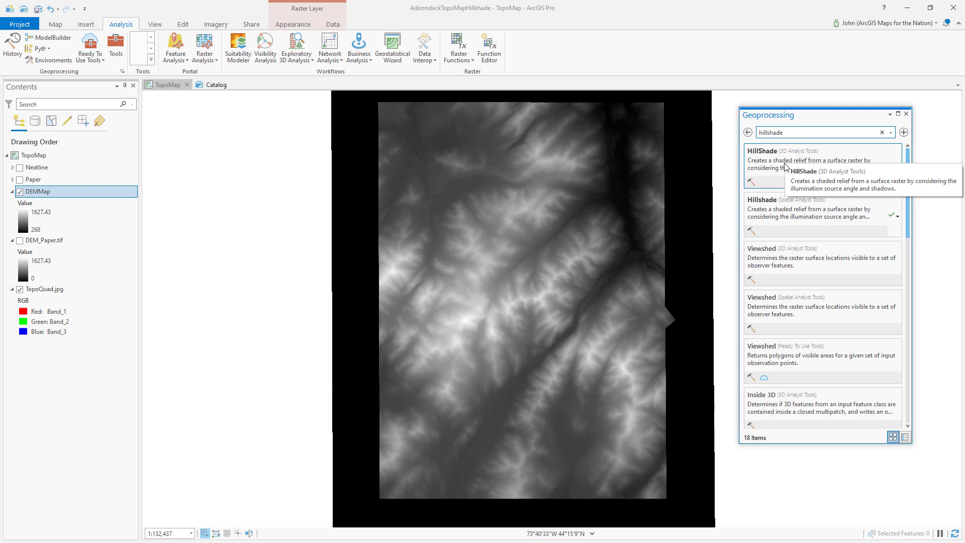
{"action": "left_click", "coordinate": [783, 217]}
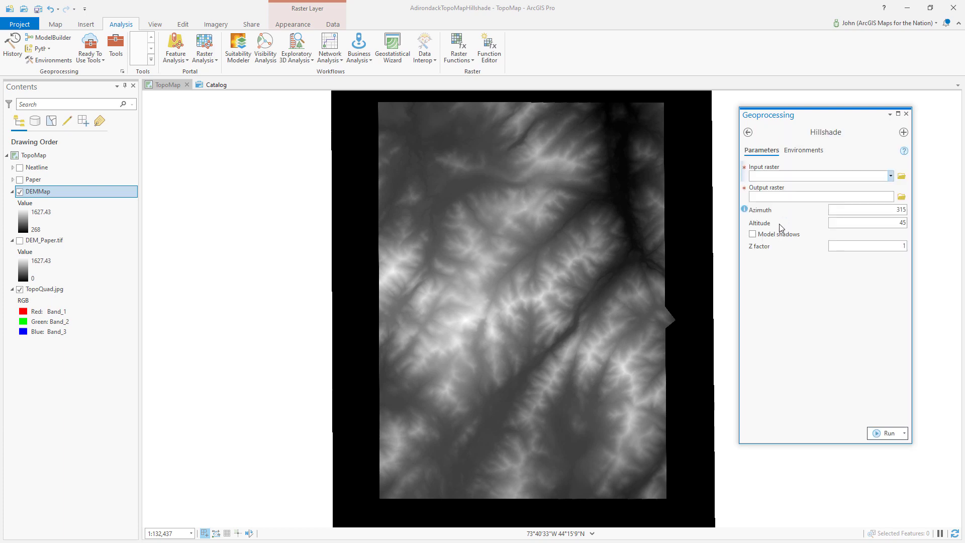
{"action": "left_click", "coordinate": [753, 235]}
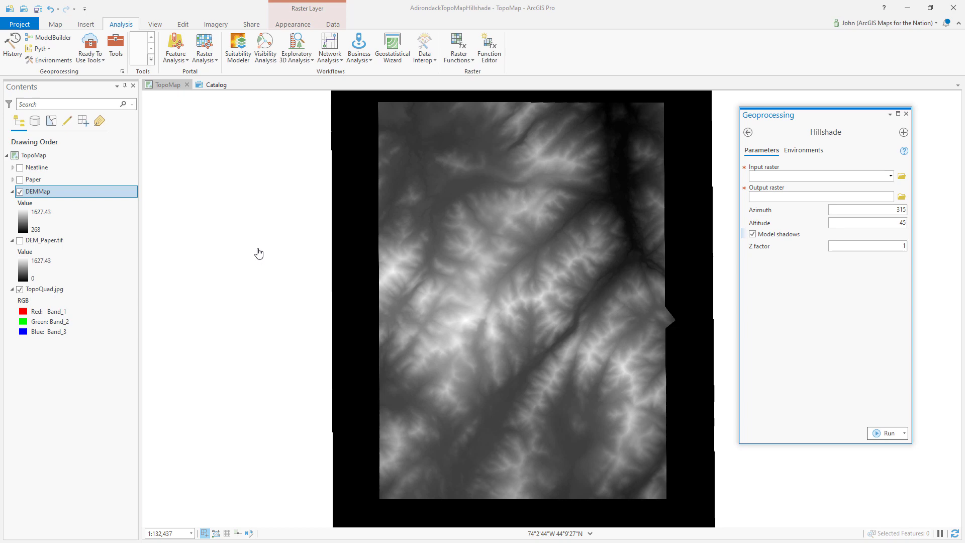
{"action": "left_click", "coordinate": [20, 192]}
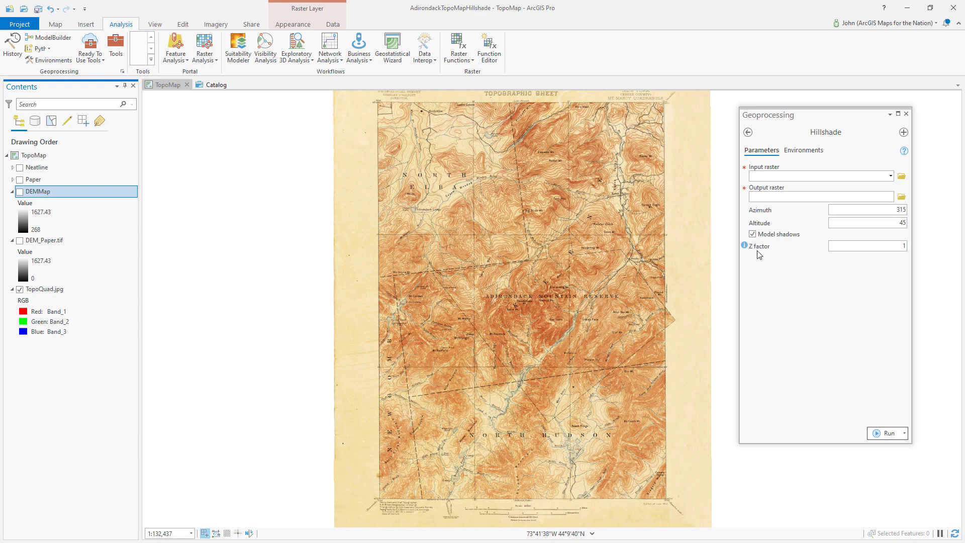
{"action": "left_click", "coordinate": [765, 151]}
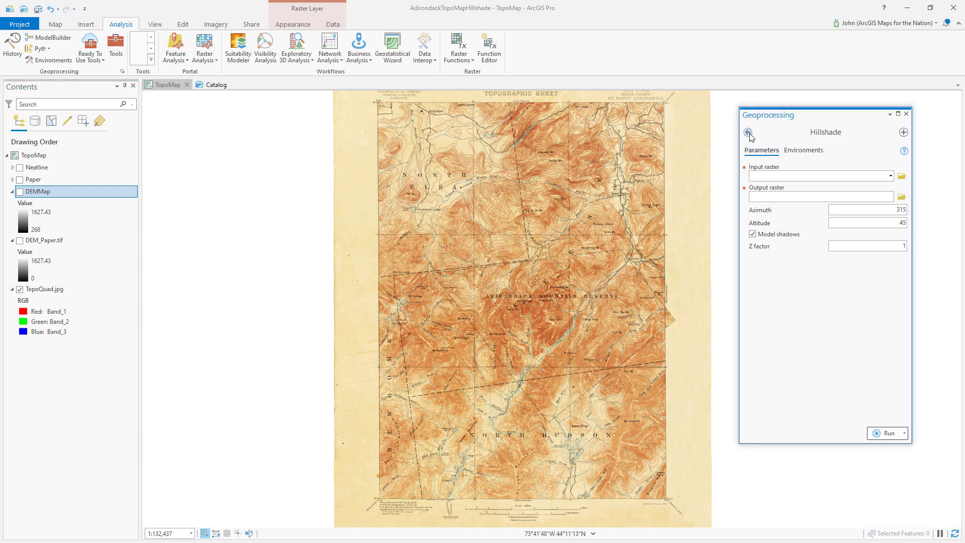
{"action": "left_click", "coordinate": [748, 133]}
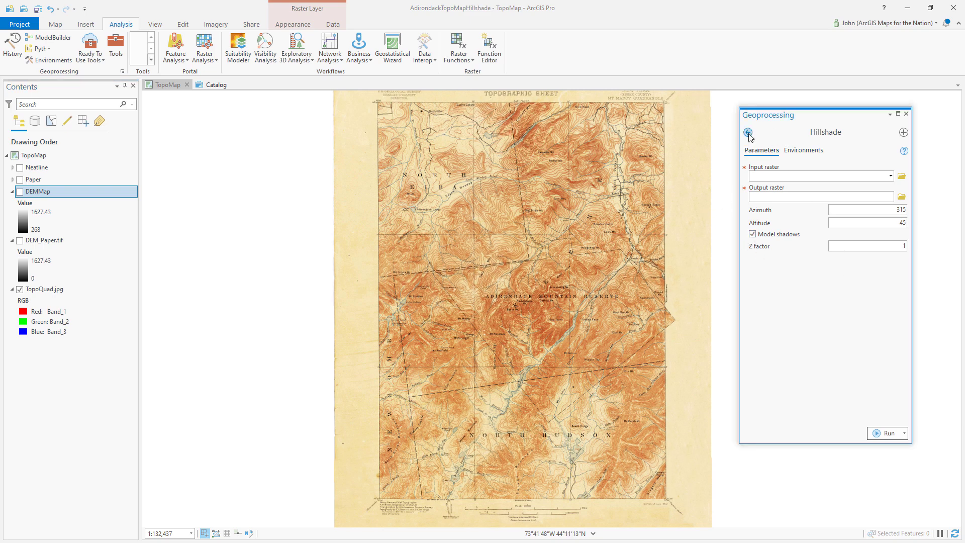
{"action": "left_click", "coordinate": [906, 114]}
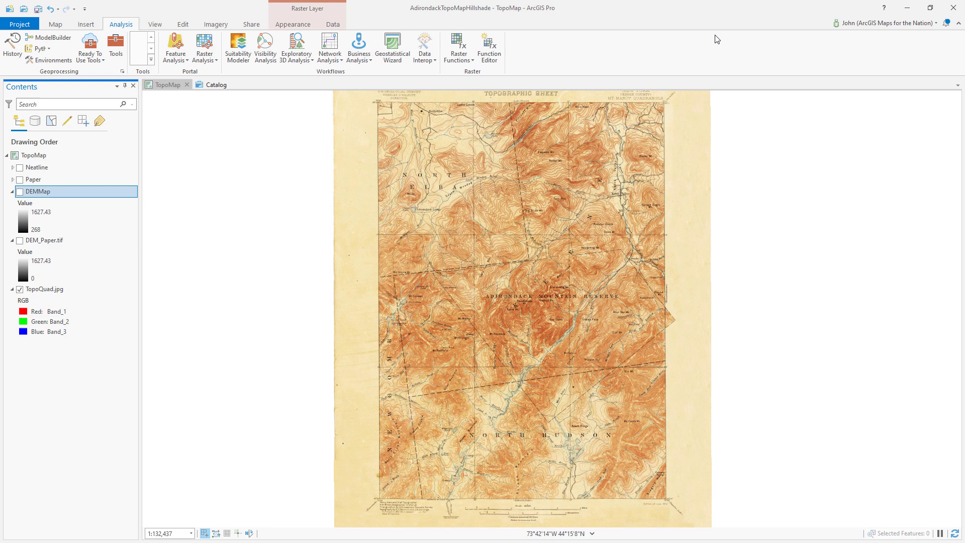
Create a new Traditional hillshade layer from DEMMap with the Hillshade raster function, using azimuth 315, altitude 45 and Z factor 1
{"action": "left_click", "coordinate": [213, 24]}
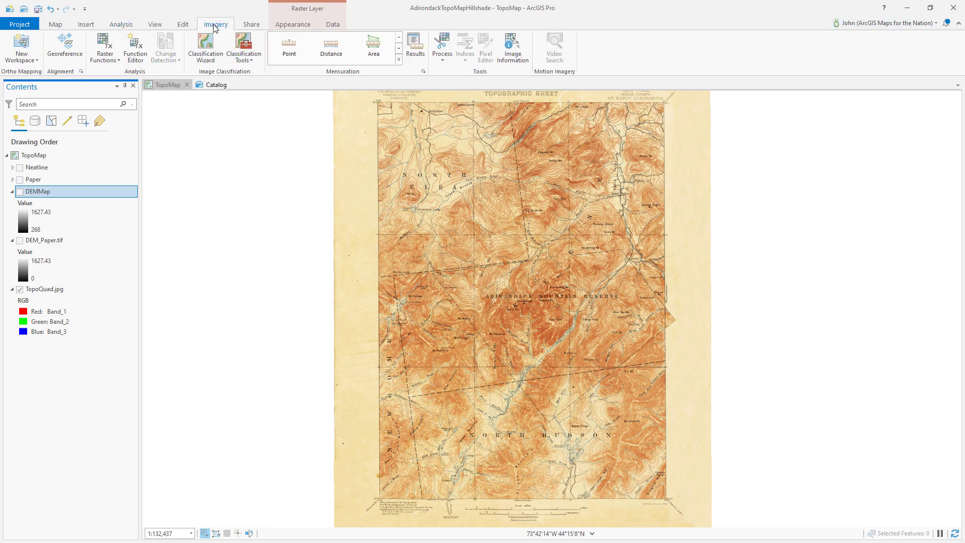
{"action": "left_click", "coordinate": [105, 43]}
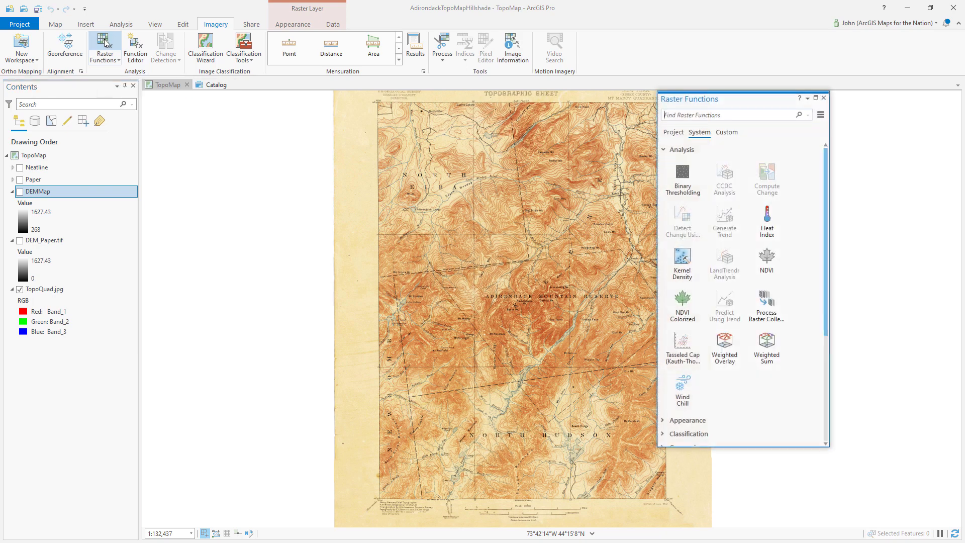
{"action": "scroll", "coordinate": [730, 336], "scroll_direction": "down", "scroll_amount": 4}
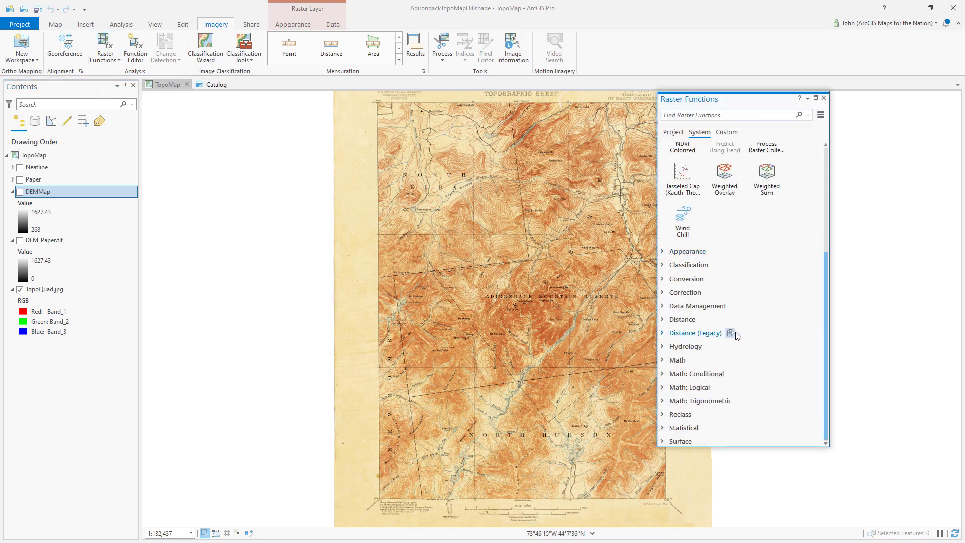
{"action": "left_click", "coordinate": [665, 442]}
{"action": "scroll", "coordinate": [774, 389], "scroll_direction": "down", "scroll_amount": 3}
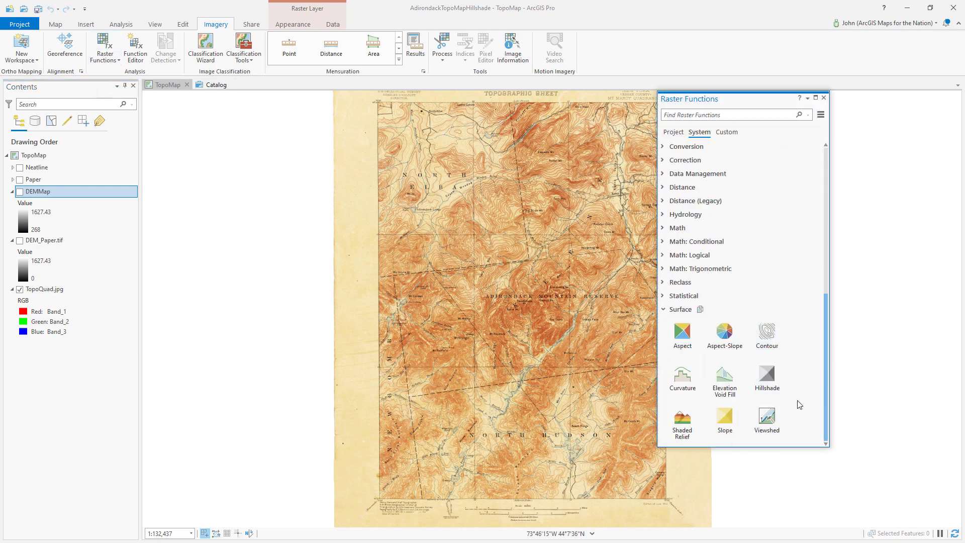
{"action": "left_click", "coordinate": [765, 382]}
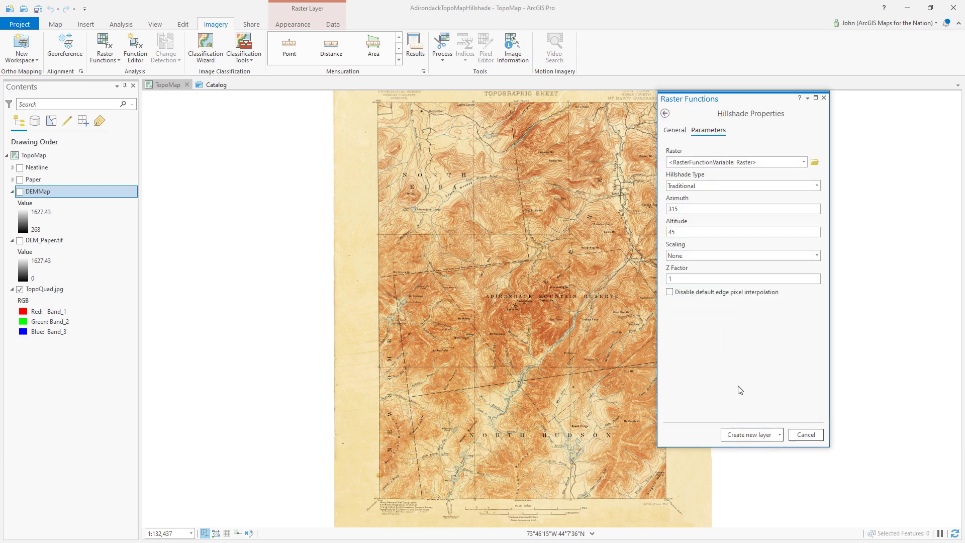
{"action": "left_click", "coordinate": [804, 162]}
{"action": "left_click", "coordinate": [769, 171]}
{"action": "left_click", "coordinate": [746, 434]}
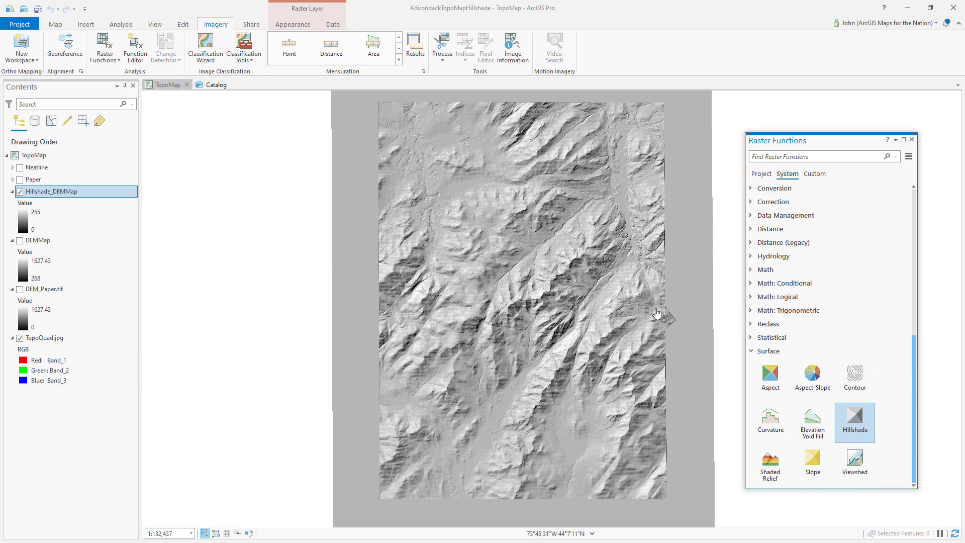
Close the raster functions and remove the Hillshade_DEMMap layer from the map
{"action": "left_click", "coordinate": [911, 140]}
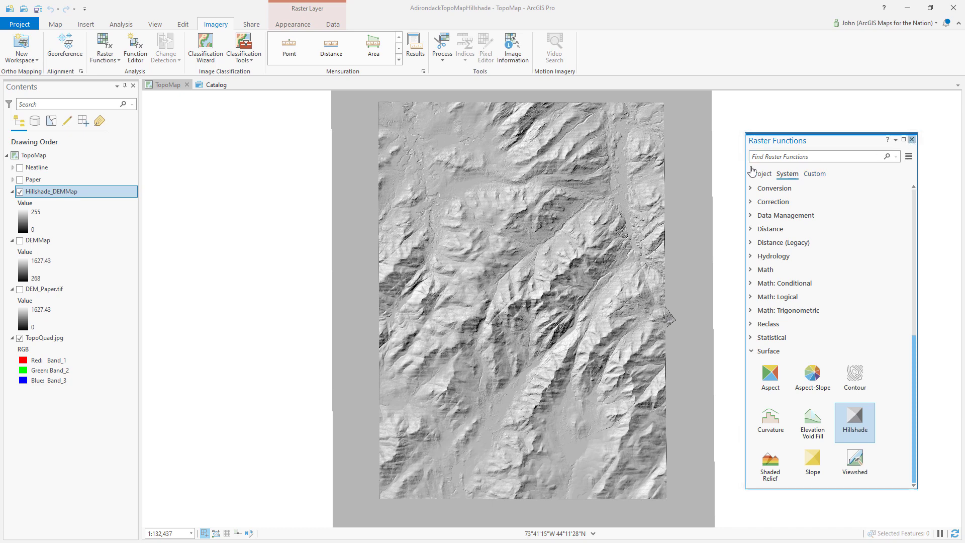
{"action": "right_click", "coordinate": [119, 197]}
{"action": "left_click", "coordinate": [150, 213]}
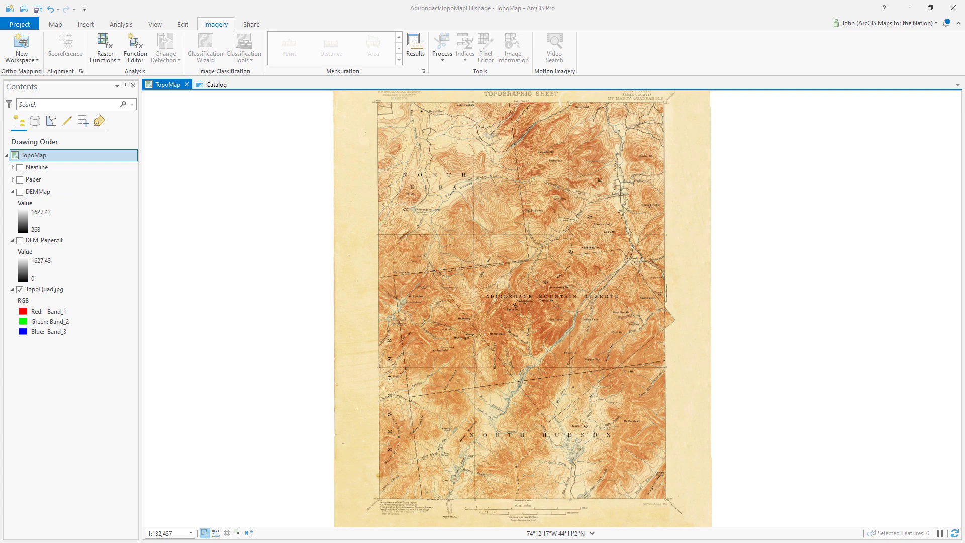
Create a new layout with a custom portrait page 22 in wide and 27 in high
{"action": "left_click", "coordinate": [86, 29]}
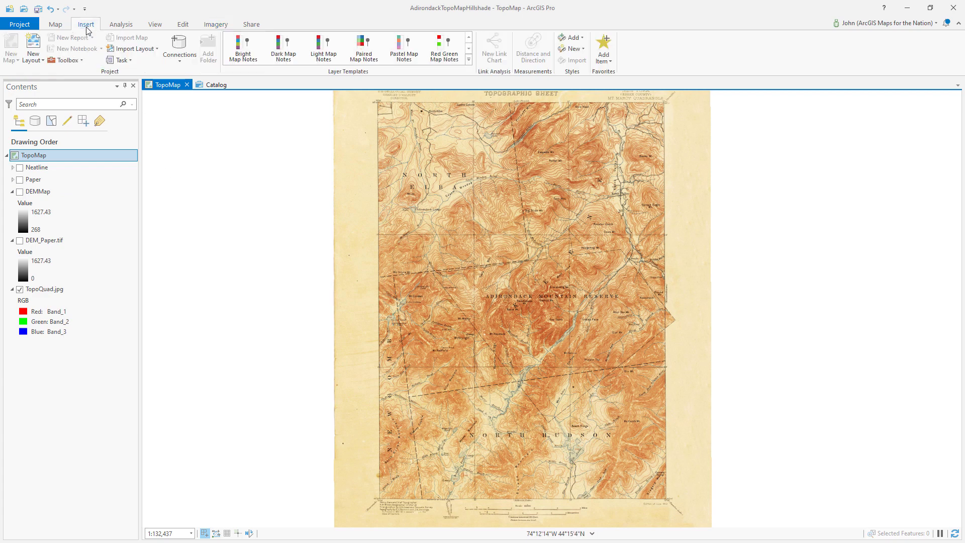
{"action": "left_click", "coordinate": [37, 60]}
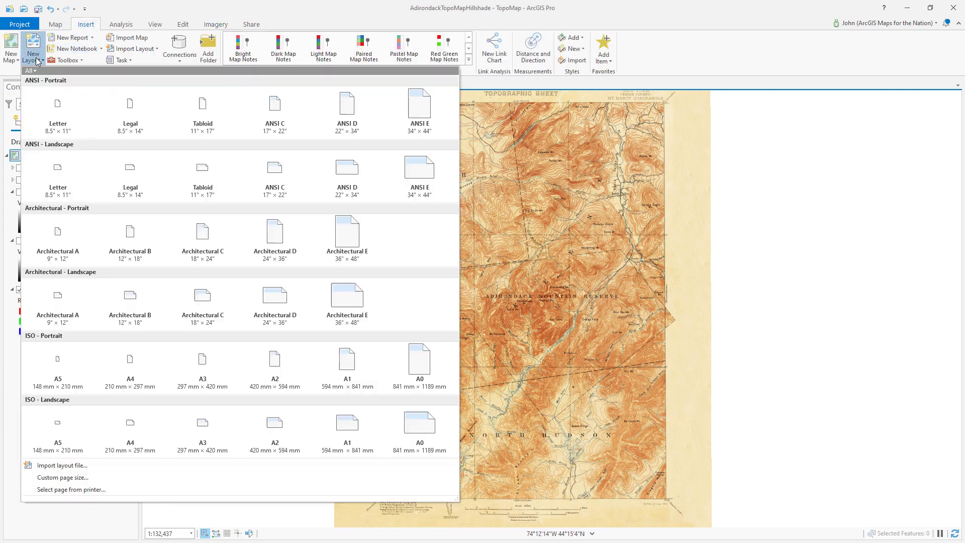
{"action": "left_click", "coordinate": [66, 478]}
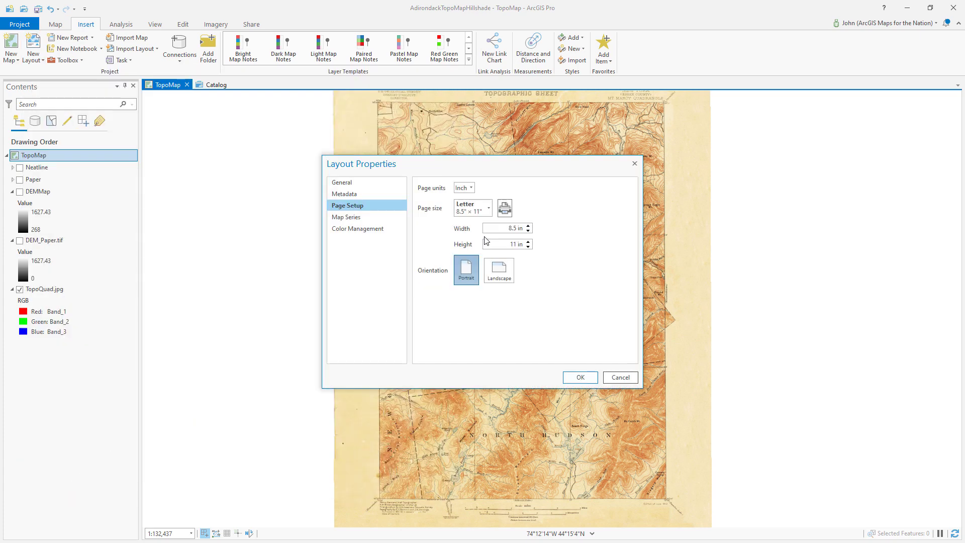
{"action": "left_click", "coordinate": [498, 229]}
{"action": "key", "text": "Tab"}
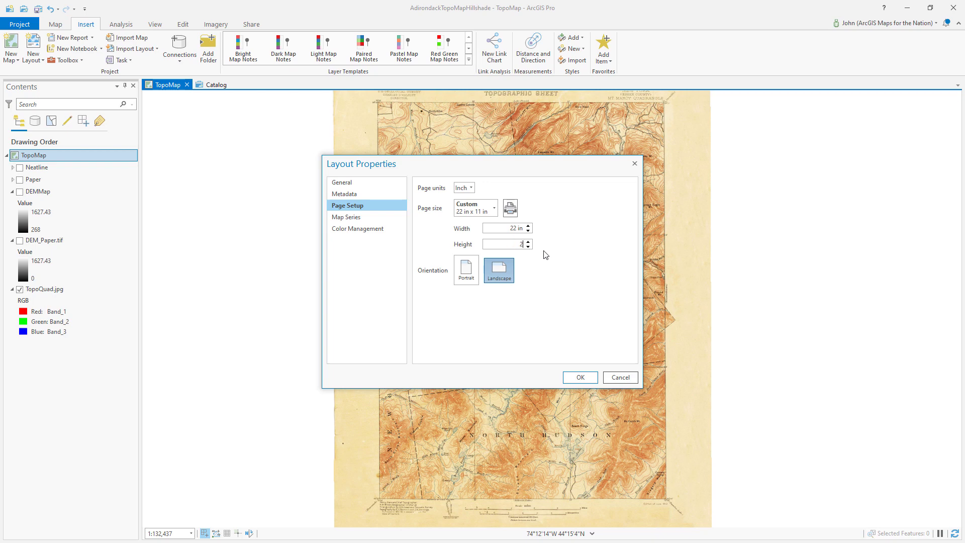
{"action": "left_click", "coordinate": [466, 274]}
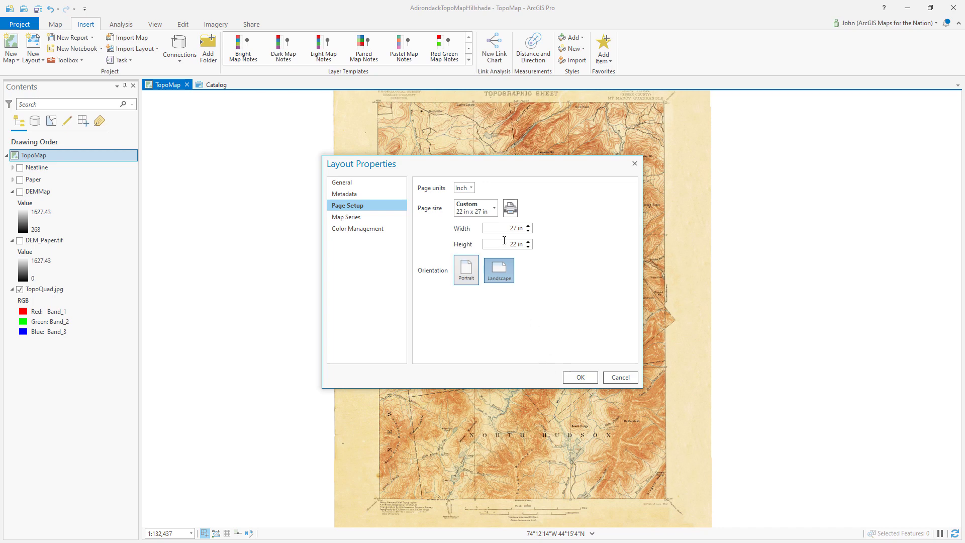
{"action": "left_click", "coordinate": [471, 279]}
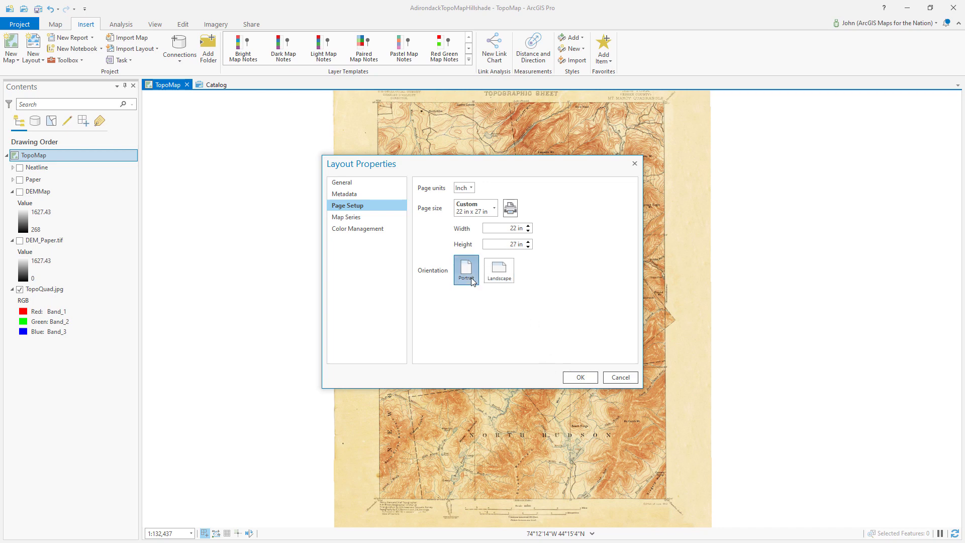
{"action": "left_click", "coordinate": [578, 379]}
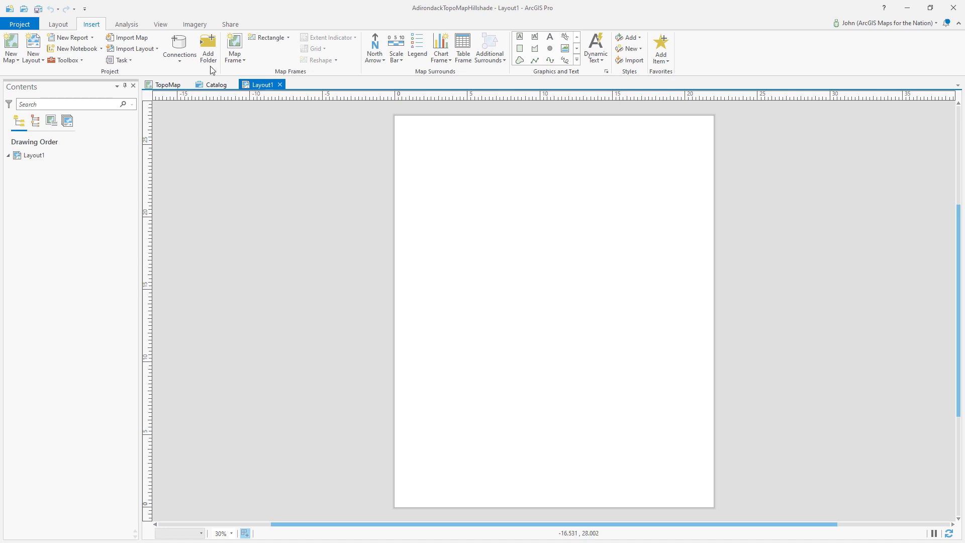
Insert a map frame of TopoMap at its default extent covering the whole layout page, and collapse the ribbon
{"action": "left_click", "coordinate": [235, 60]}
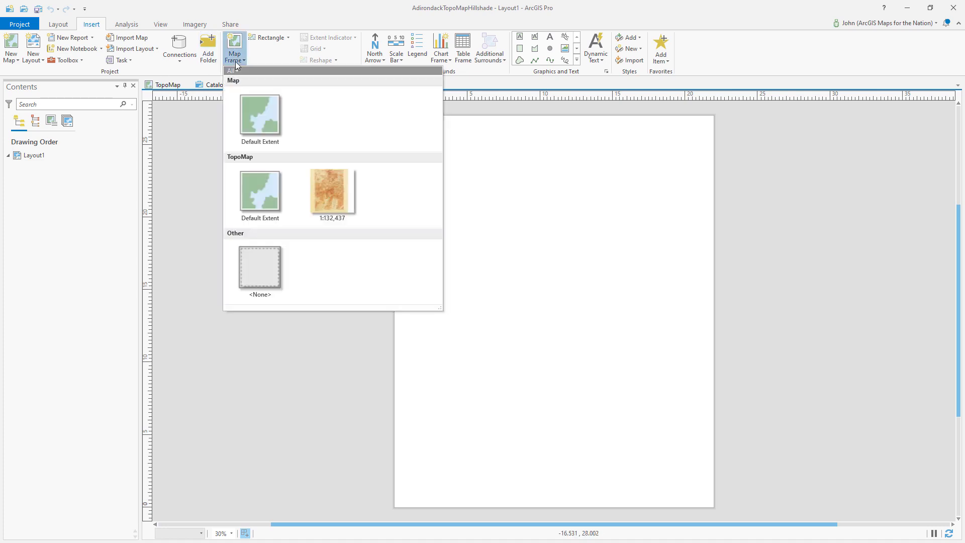
{"action": "left_click", "coordinate": [253, 189]}
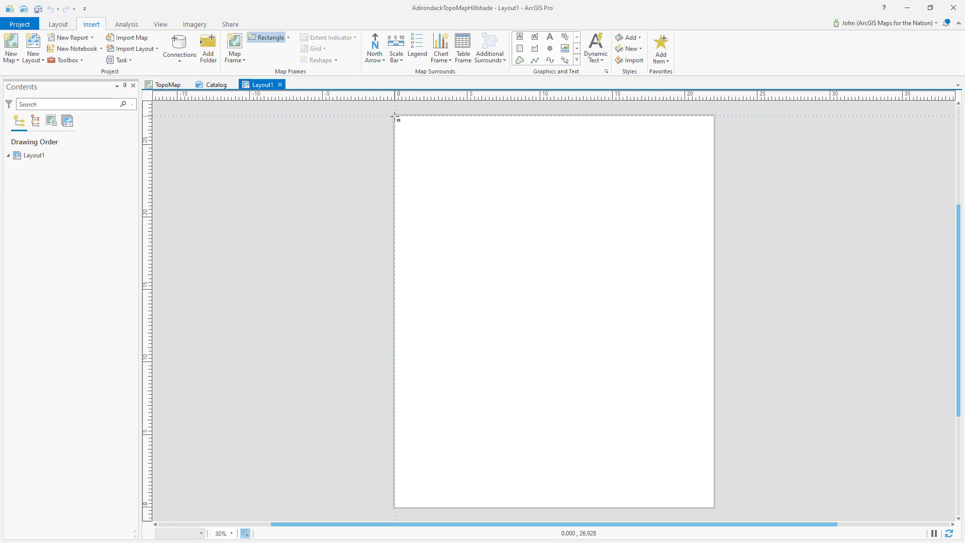
{"action": "mouse_move", "coordinate": [397, 119]}
{"action": "left_mouse_down"}
{"action": "mouse_move", "coordinate": [454, 211]}
{"action": "mouse_move", "coordinate": [714, 508]}
{"action": "left_mouse_up"}
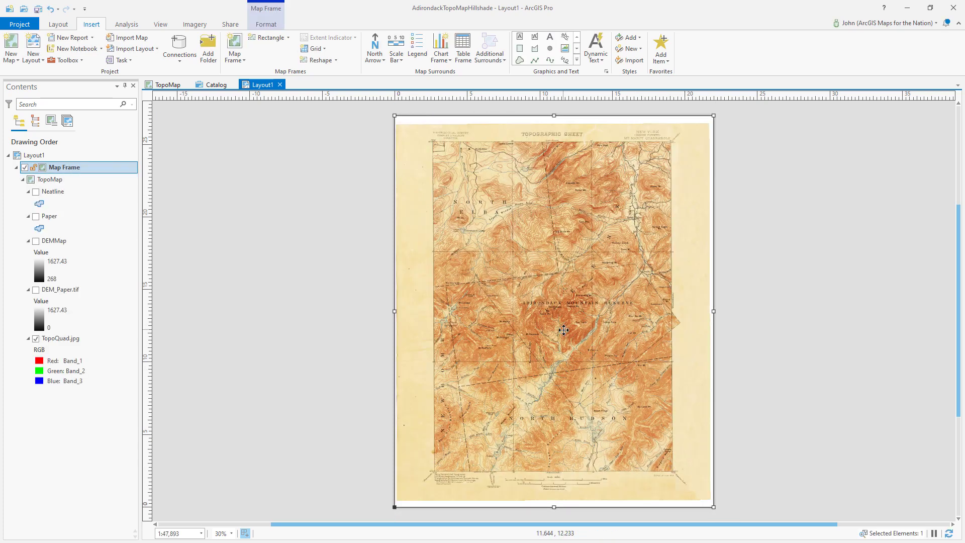
{"action": "left_click", "coordinate": [959, 24]}
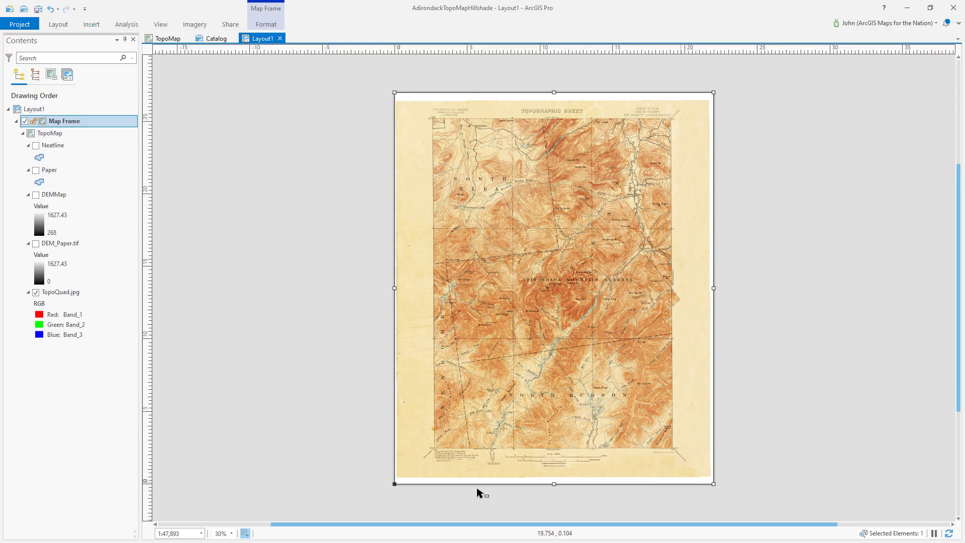
Activate the map frame and enlarge the map to a scale of about 1:46,015 so the topographic sheet fills the page
{"action": "right_click", "coordinate": [466, 253]}
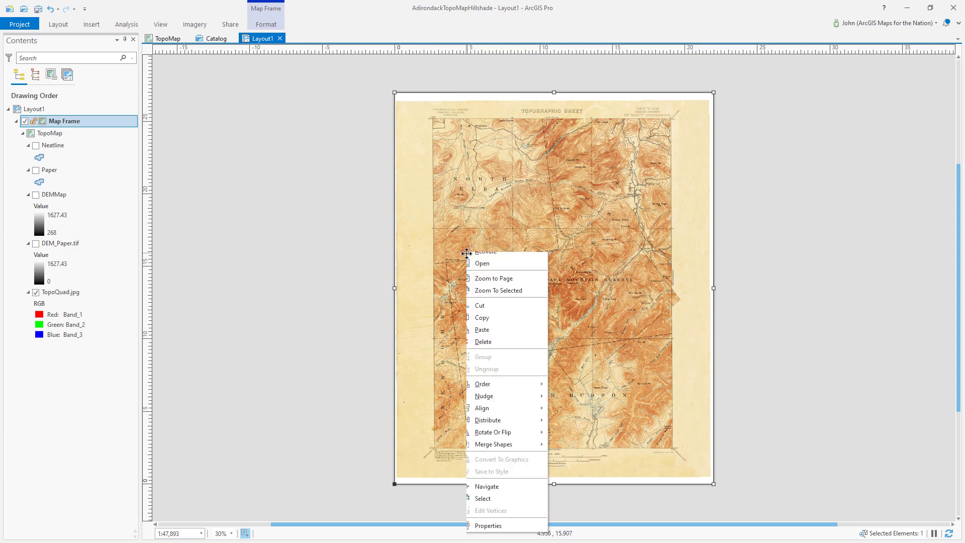
{"action": "left_click", "coordinate": [488, 260]}
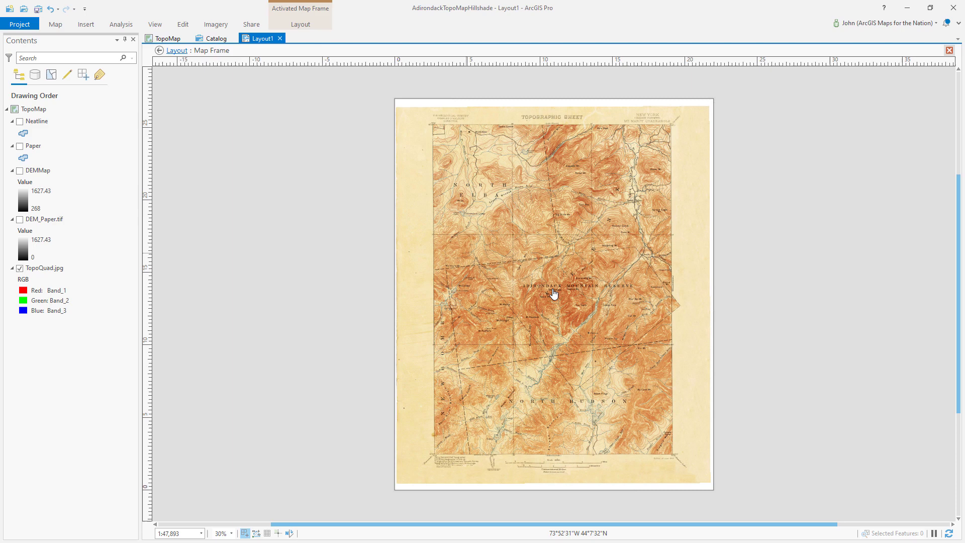
{"action": "scroll", "coordinate": [553, 293], "scroll_direction": "down", "scroll_amount": 1}
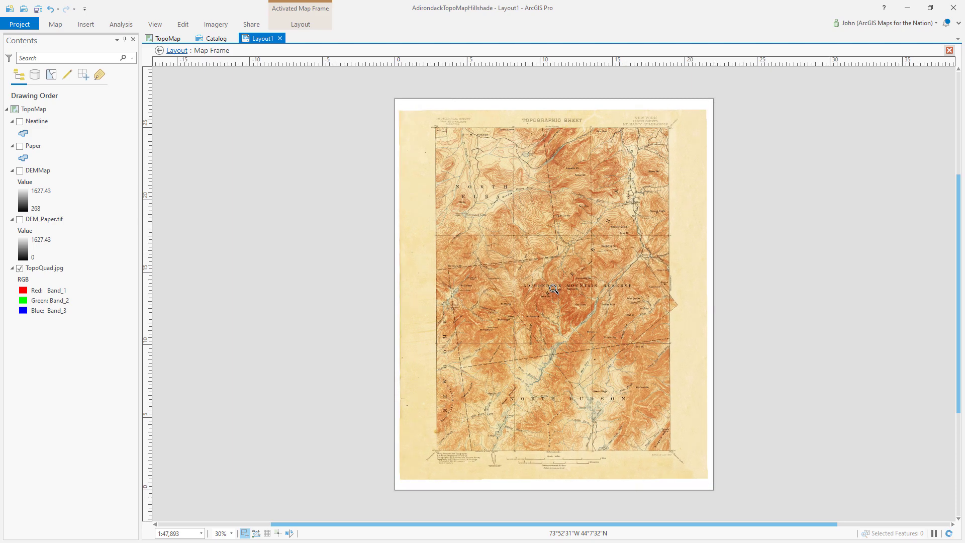
{"action": "scroll", "coordinate": [553, 289], "scroll_direction": "up", "scroll_amount": 1}
{"action": "scroll", "coordinate": [553, 290], "scroll_direction": "up", "scroll_amount": 1}
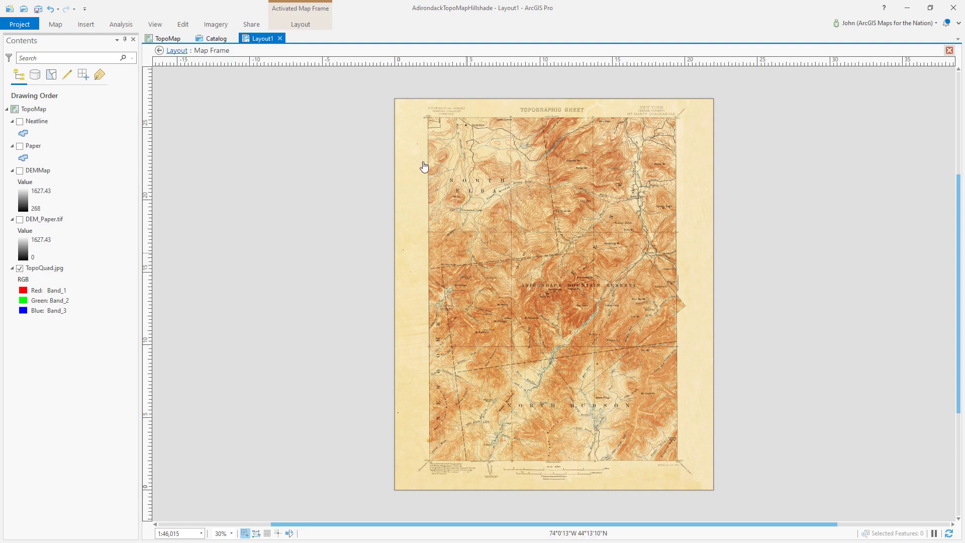
Return from the activated map frame to the layout and examine the map frame's edge near the page corner
{"action": "left_click", "coordinate": [170, 51]}
{"action": "left_click", "coordinate": [284, 151]}
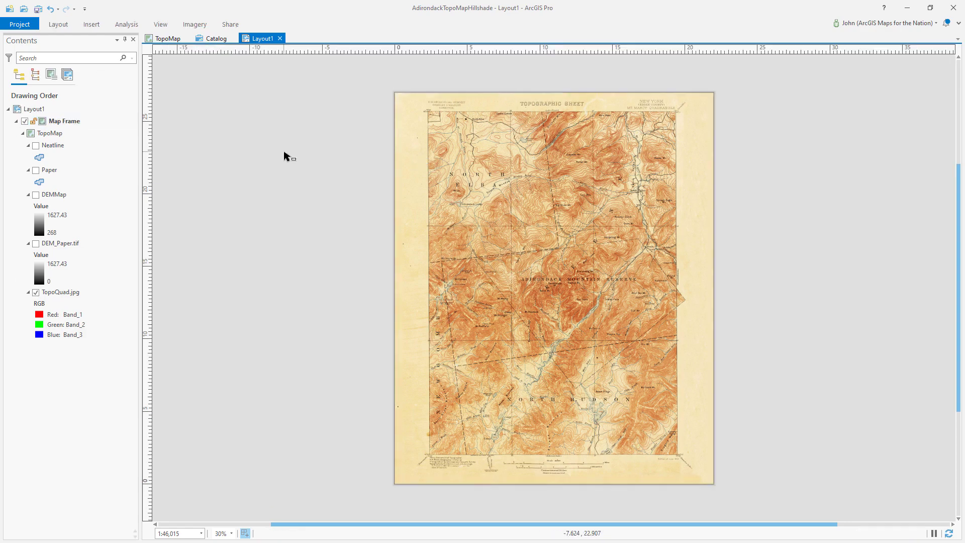
{"action": "scroll", "coordinate": [401, 476], "scroll_direction": "up", "scroll_amount": 8}
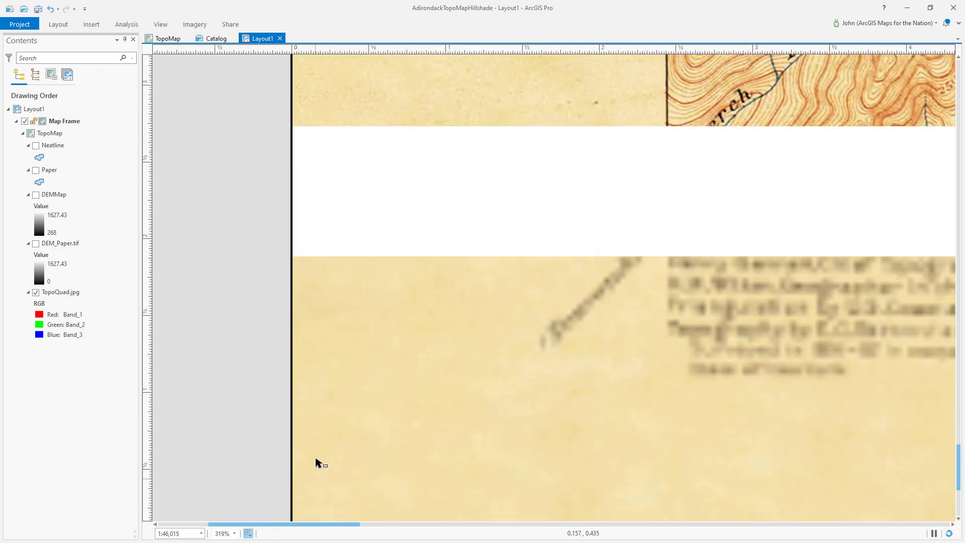
{"action": "scroll", "coordinate": [312, 461], "scroll_direction": "down", "scroll_amount": 8}
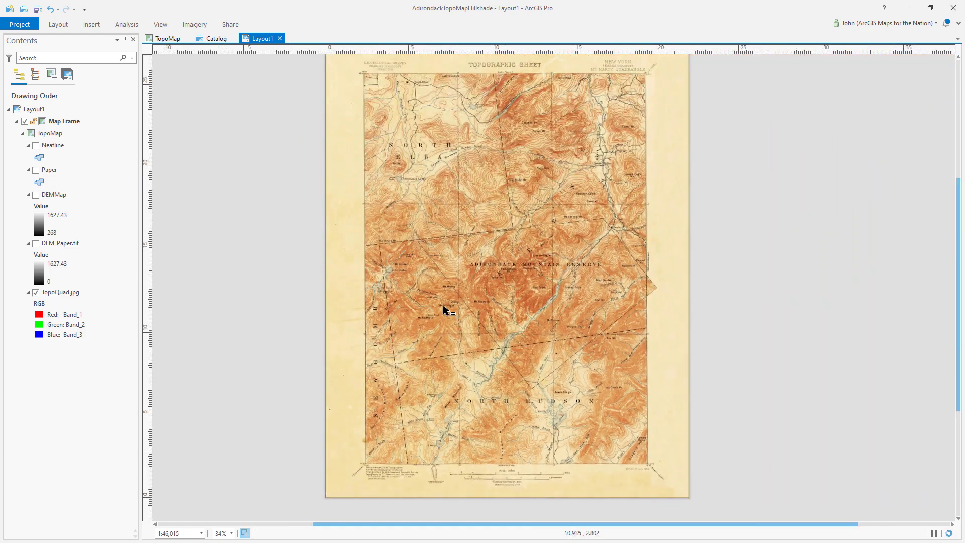
{"action": "left_click_drag", "start_coordinate": [256, 278], "coordinate": [289, 281]}
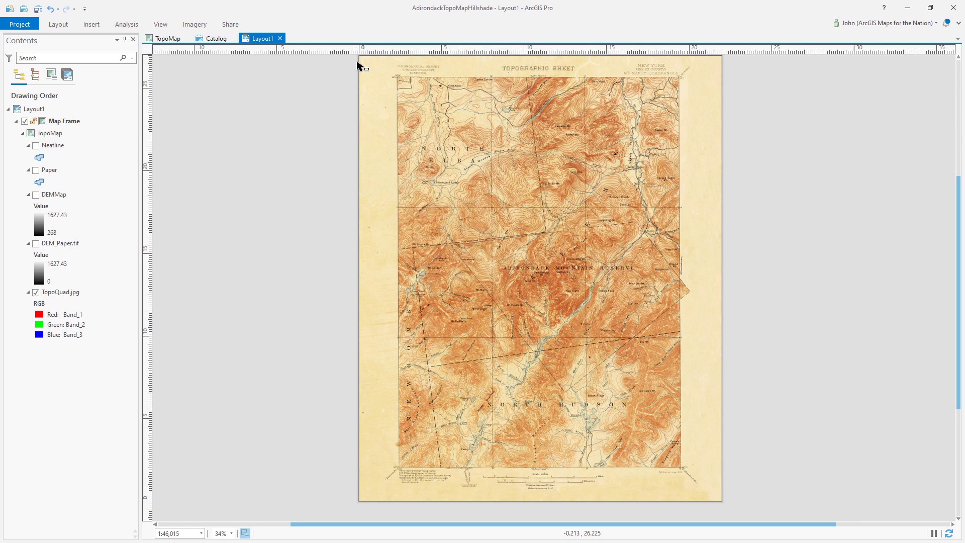
Remove the border of the map frame and rename the layout as TopoLayout
{"action": "double_click", "coordinate": [86, 122]}
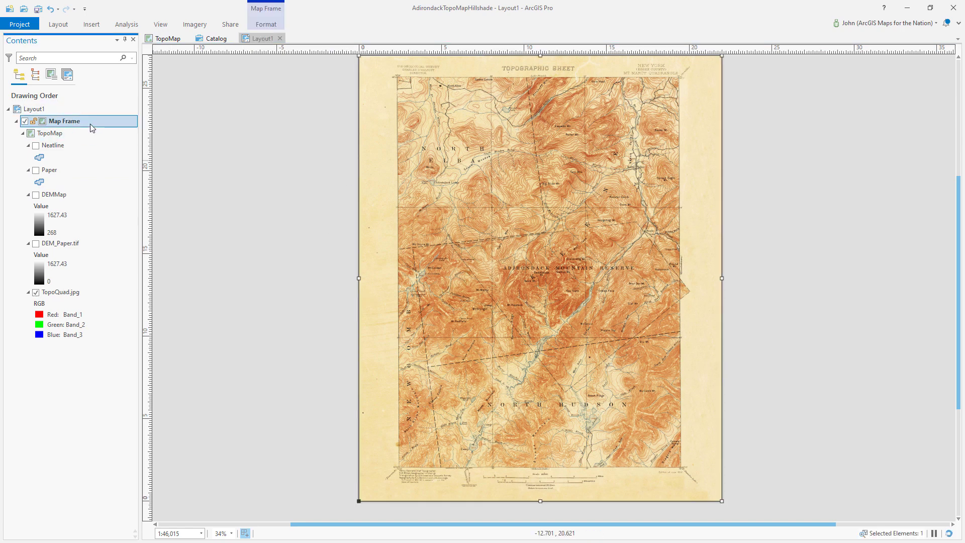
{"action": "left_click", "coordinate": [742, 163]}
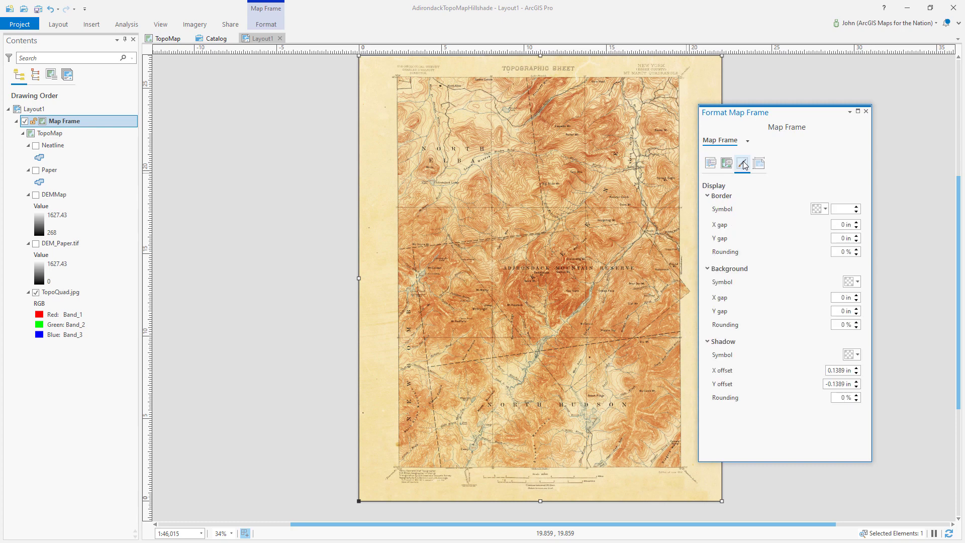
{"action": "left_click", "coordinate": [854, 212]}
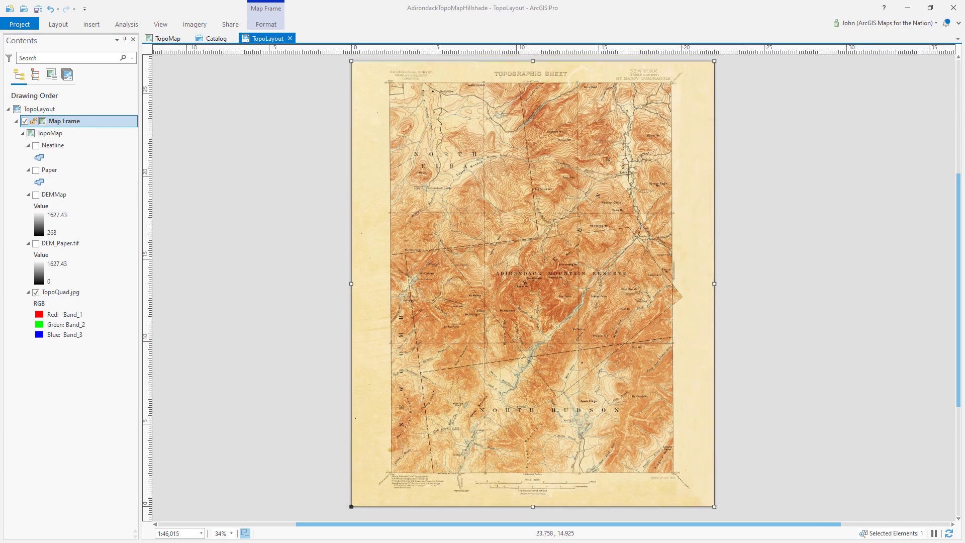
Search the geoprocessing tools for hillshade and open the Spatial Analyst Hillshade tool
{"action": "left_click", "coordinate": [91, 24]}
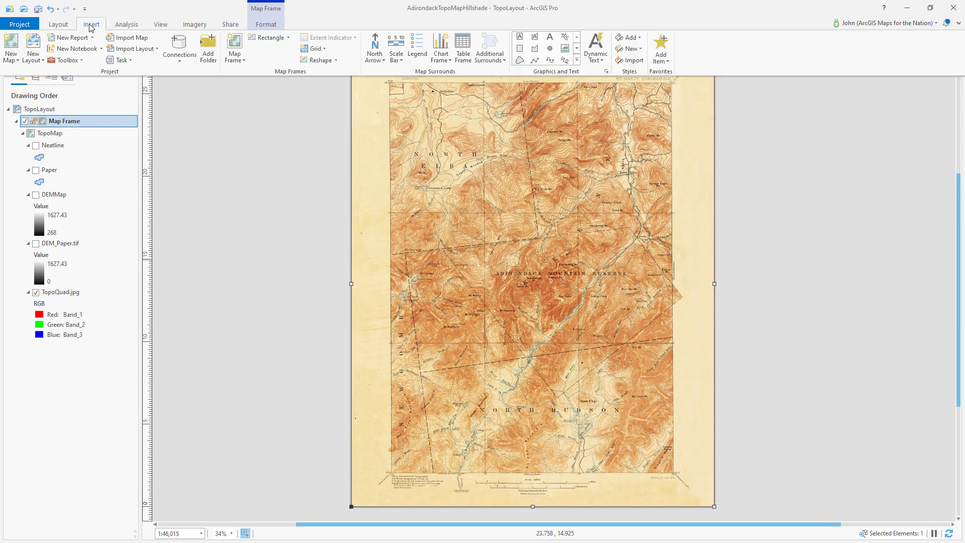
{"action": "left_click", "coordinate": [127, 25]}
{"action": "left_click", "coordinate": [109, 64]}
{"action": "left_click", "coordinate": [767, 131]}
{"action": "type", "text": "hillshade"}
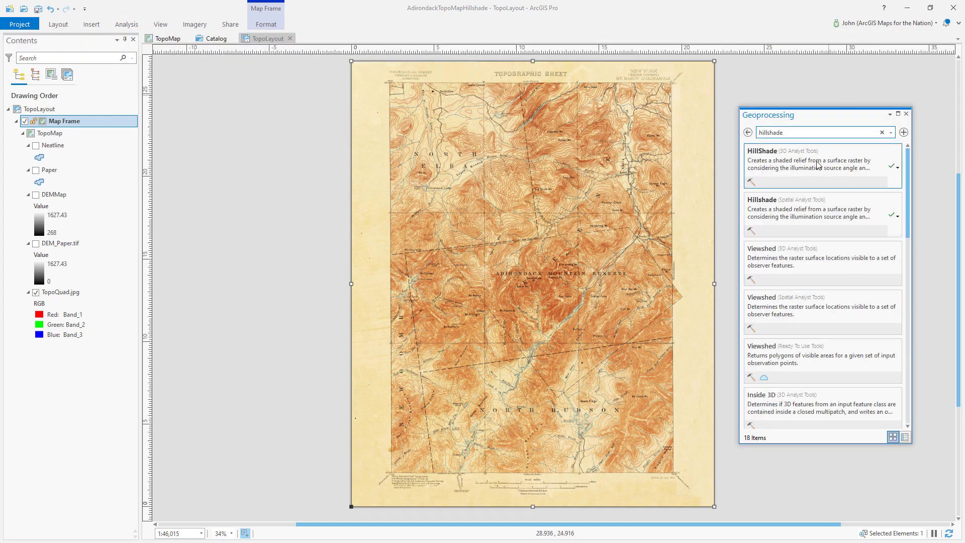
{"action": "left_click", "coordinate": [792, 210]}
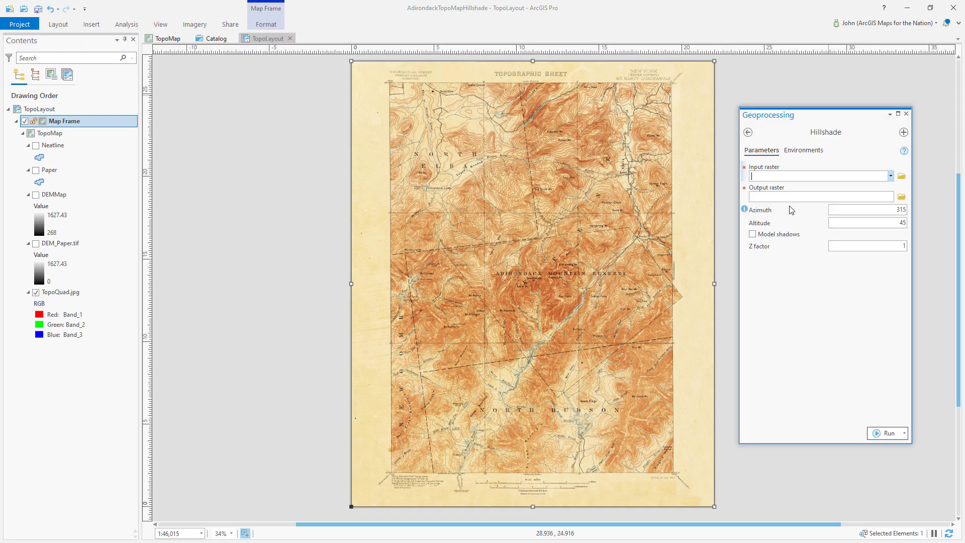
Run Hillshade on DEMMap with output raster Shade1, azimuth 320, altitude 45 and Z factor 3
{"action": "left_click", "coordinate": [891, 176]}
{"action": "left_click", "coordinate": [769, 186]}
{"action": "left_click", "coordinate": [901, 197]}
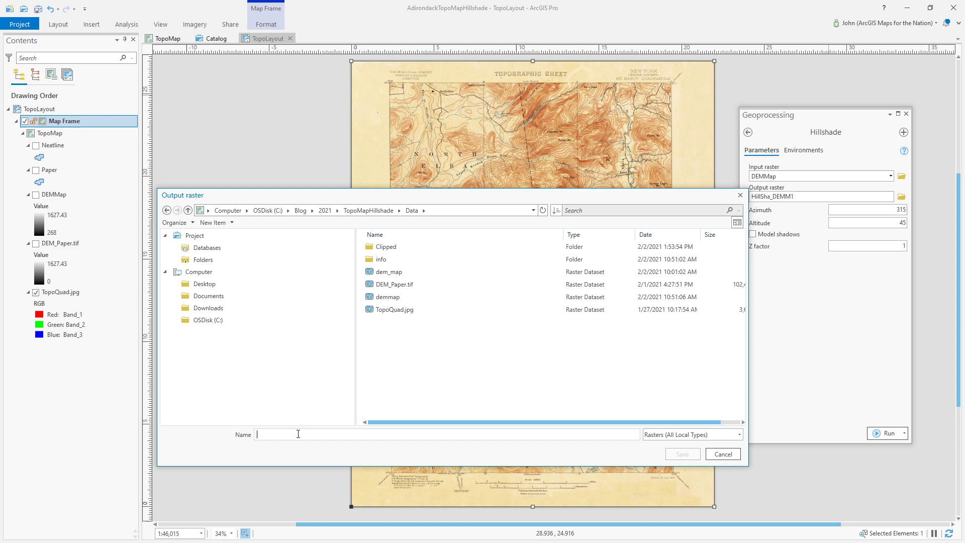
{"action": "type", "text": "Shade1"}
{"action": "key", "text": "Return"}
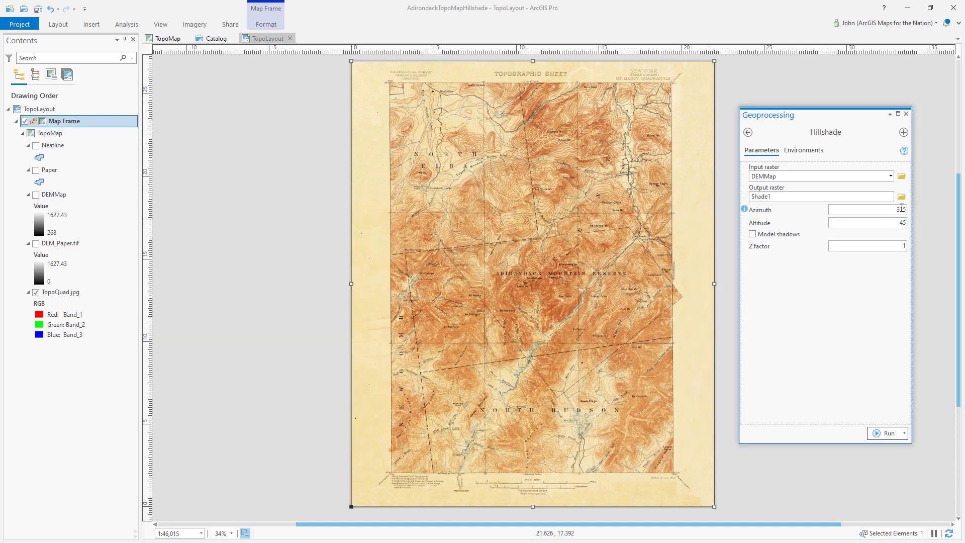
{"action": "left_click_drag", "start_coordinate": [900, 209], "coordinate": [906, 209]}
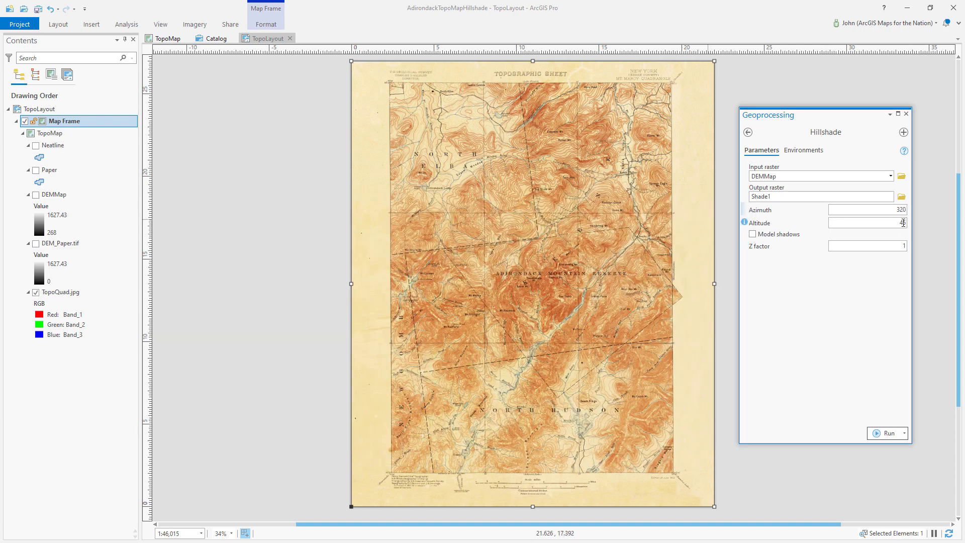
{"action": "key", "text": "Tab"}
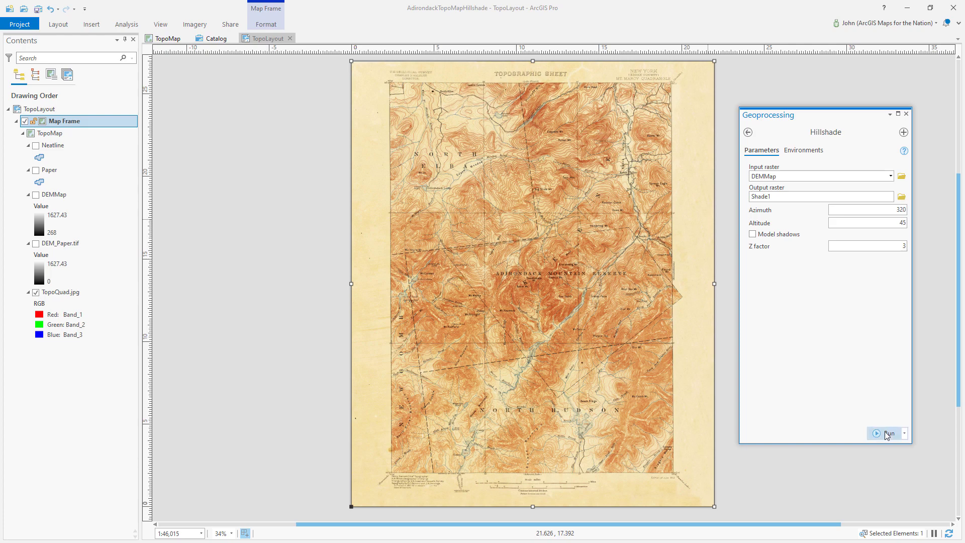
{"action": "left_click", "coordinate": [883, 433]}
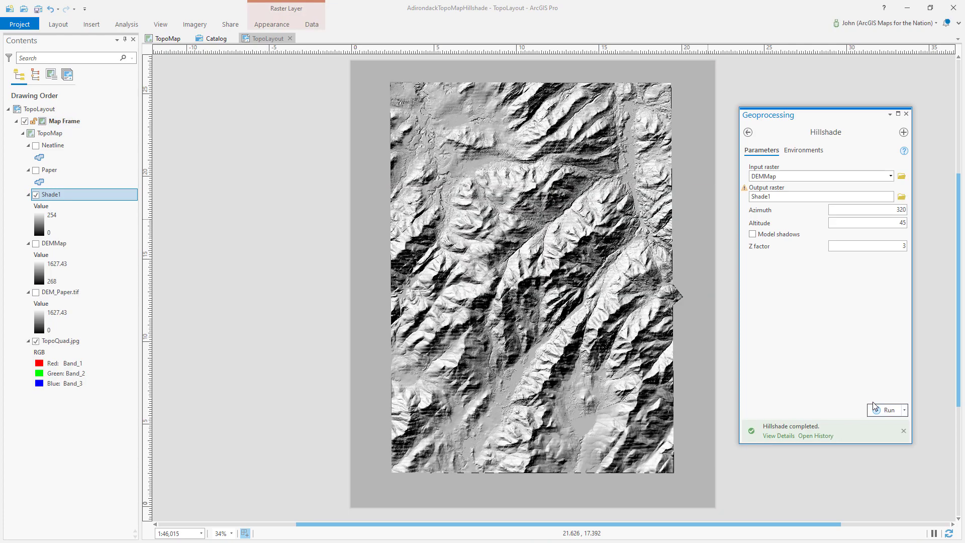
Replace the Shade1 hillshade with a rerun that has model shadows enabled
{"action": "right_click", "coordinate": [95, 195]}
{"action": "left_click", "coordinate": [752, 234]}
{"action": "mouse_move", "coordinate": [747, 239]}
{"action": "left_click", "coordinate": [884, 410]}
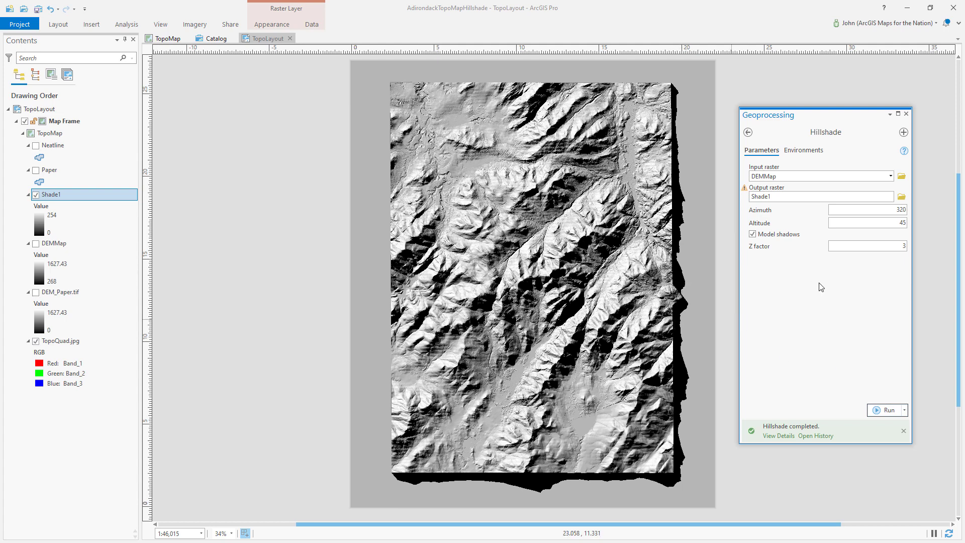
Run Hillshade again with output raster Shade2, azimuth 290, altitude 35 and Z factor 4
{"action": "left_click", "coordinate": [851, 199]}
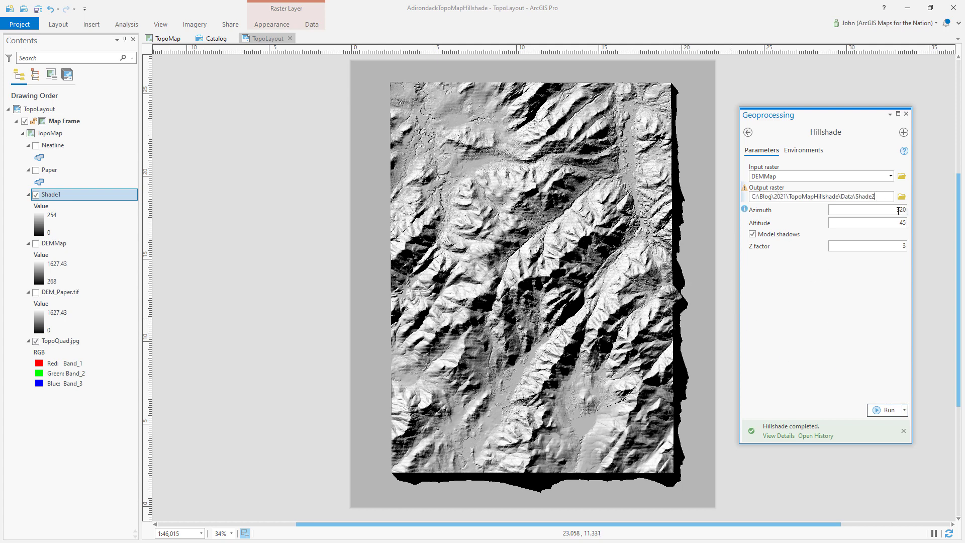
{"action": "double_click", "coordinate": [898, 211]}
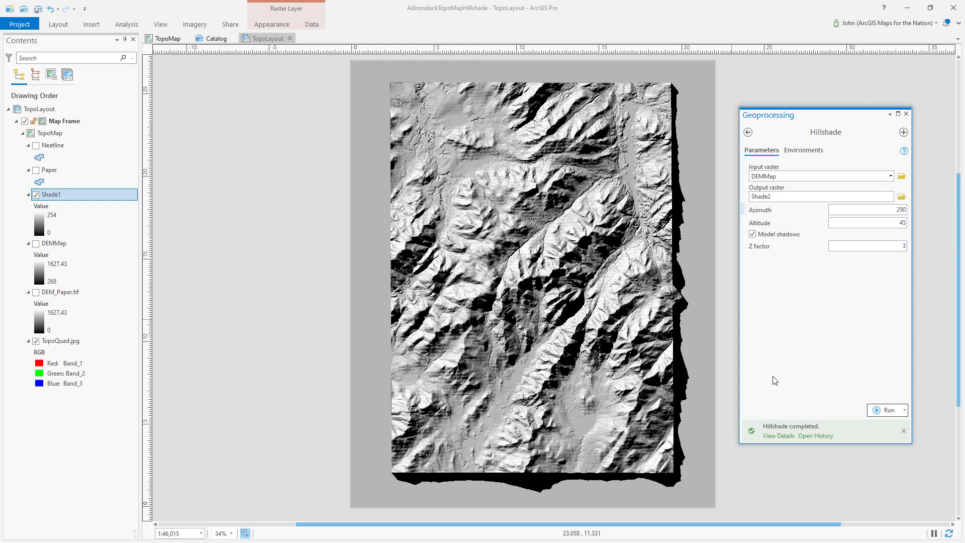
{"action": "key", "text": "Tab"}
{"action": "type", "text": "35"}
{"action": "key", "text": "Tab"}
{"action": "key", "text": "Return"}
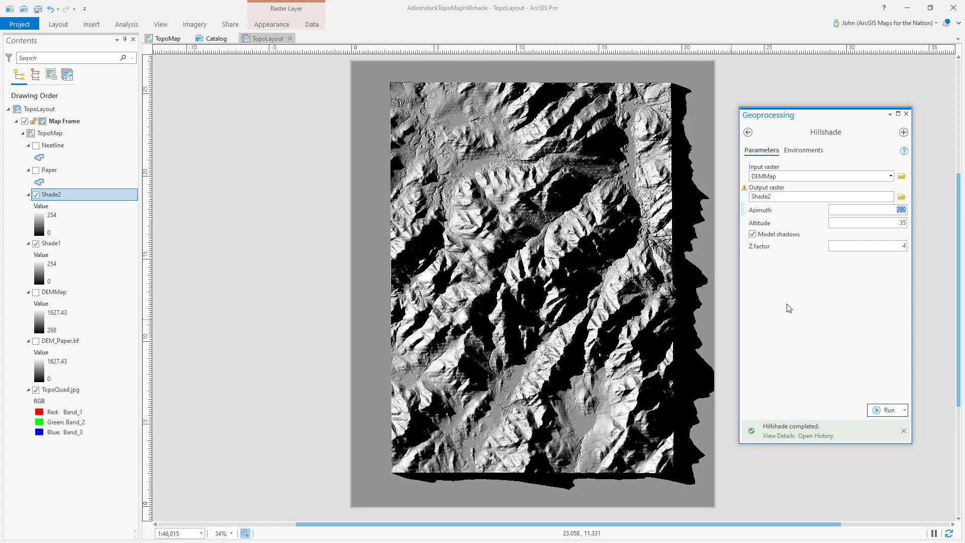
Run a third Hillshade with output raster Shade3, azimuth 45, altitude 65 and Z factor 2
{"action": "left_click", "coordinate": [903, 222]}
{"action": "key", "text": "BackSpace"}
{"action": "type", "text": "6"}
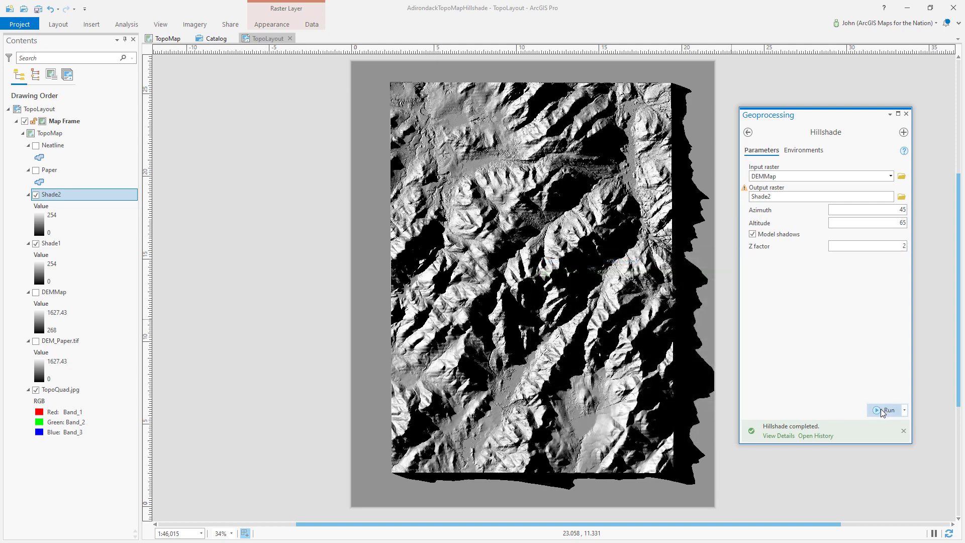
{"action": "left_click", "coordinate": [875, 196]}
{"action": "type", "text": "3"}
{"action": "key", "text": "Return"}
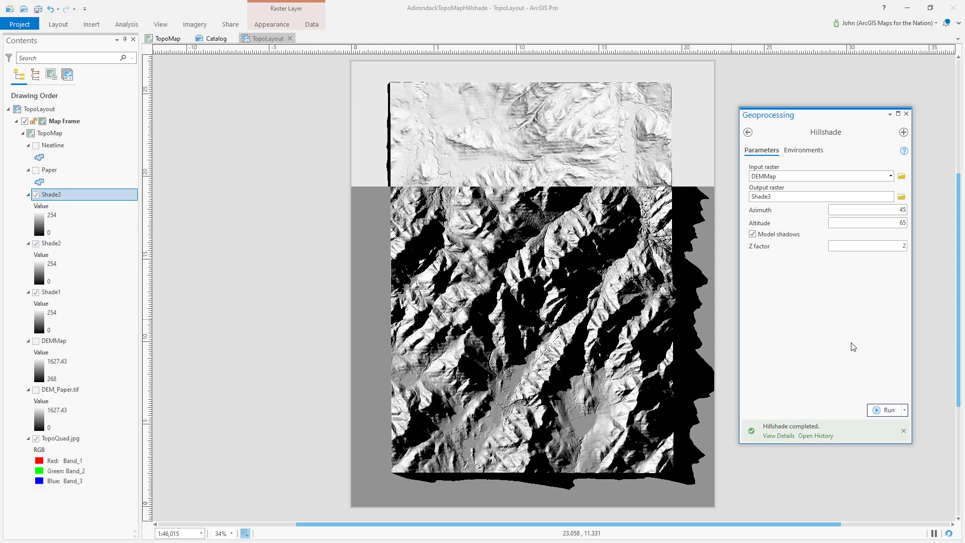
Hide the Shade3 and Shade2 layers and blend Shade1 over the topographic map with the Soft Light mode
{"action": "left_click", "coordinate": [36, 195]}
{"action": "left_click", "coordinate": [35, 243]}
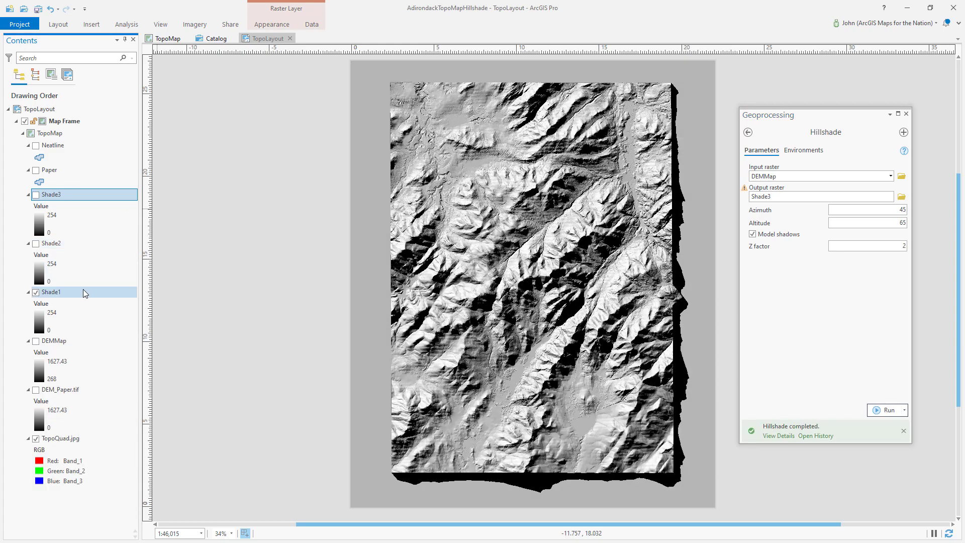
{"action": "left_click", "coordinate": [80, 292]}
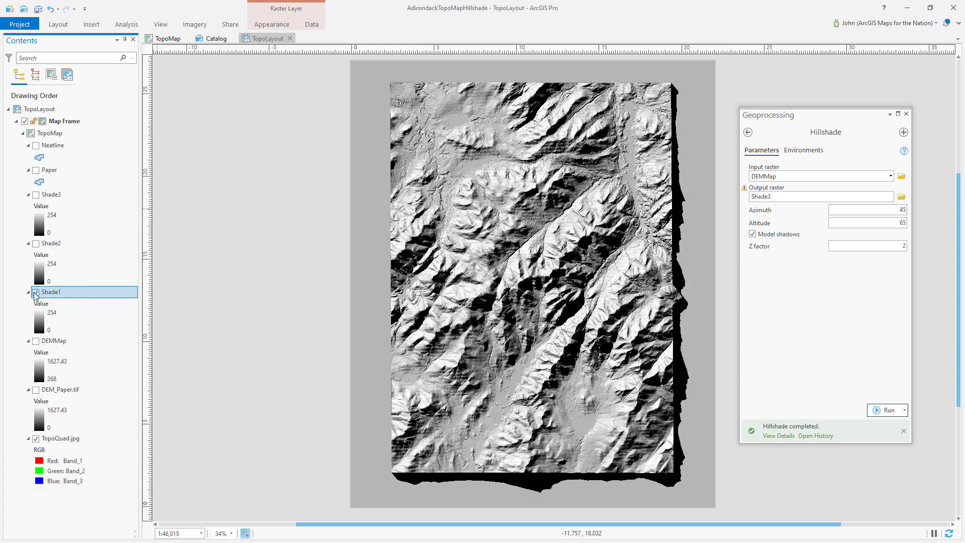
{"action": "left_click", "coordinate": [906, 114]}
{"action": "left_click", "coordinate": [272, 25]}
{"action": "left_click", "coordinate": [210, 49]}
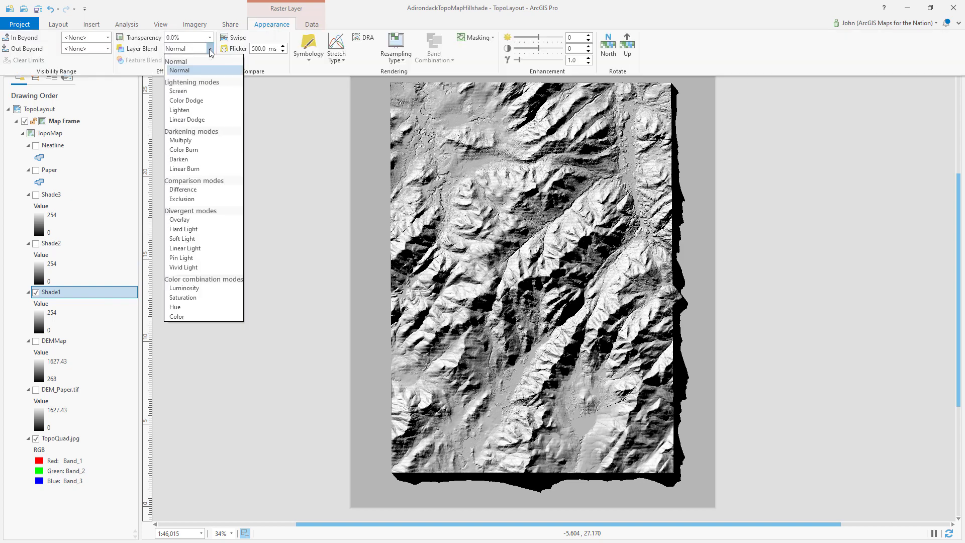
{"action": "left_click", "coordinate": [189, 231]}
{"action": "left_click", "coordinate": [186, 236]}
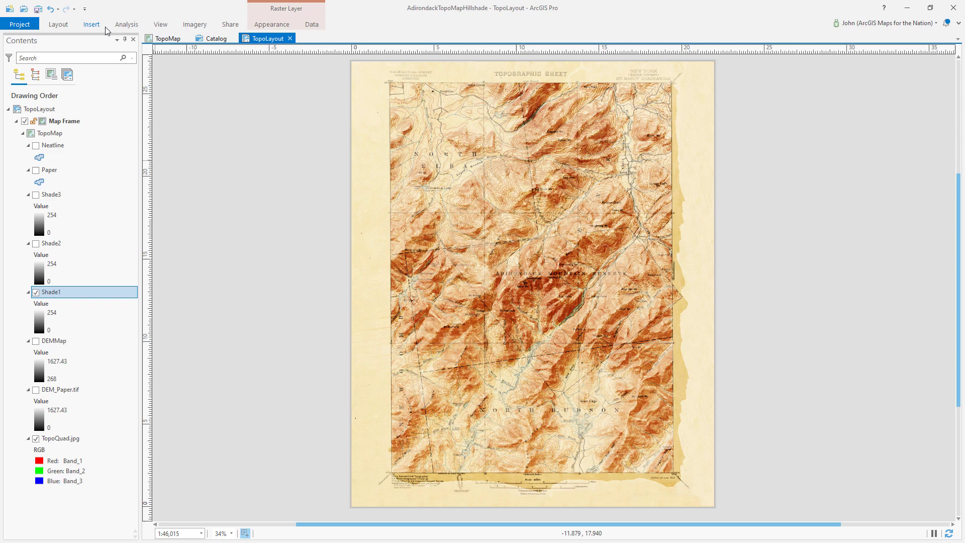
Create a Focal Statistics raster function layer from Shade1 using a rectangular neighborhood and the Mean statistic
{"action": "left_click", "coordinate": [195, 25]}
{"action": "left_click", "coordinate": [105, 44]}
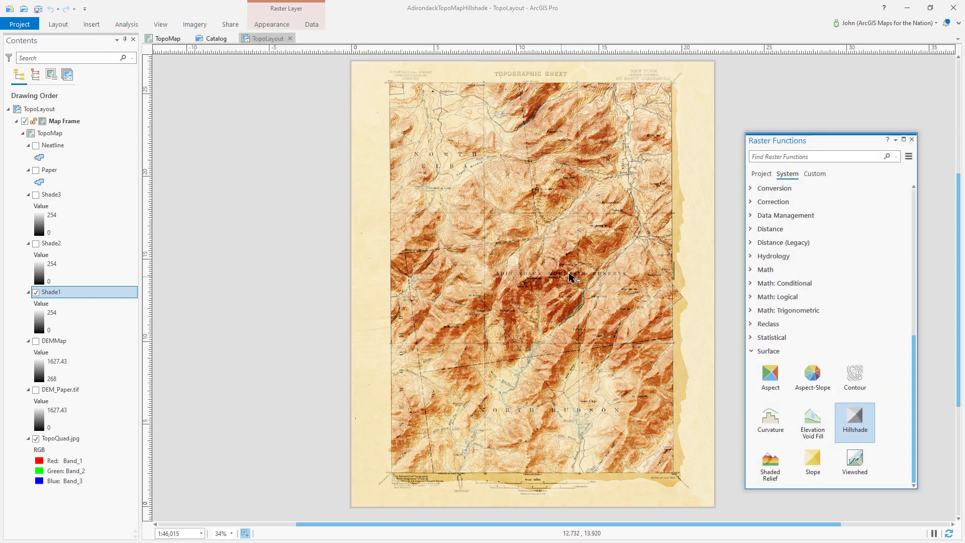
{"action": "left_click", "coordinate": [784, 156]}
{"action": "type", "text": "focal"}
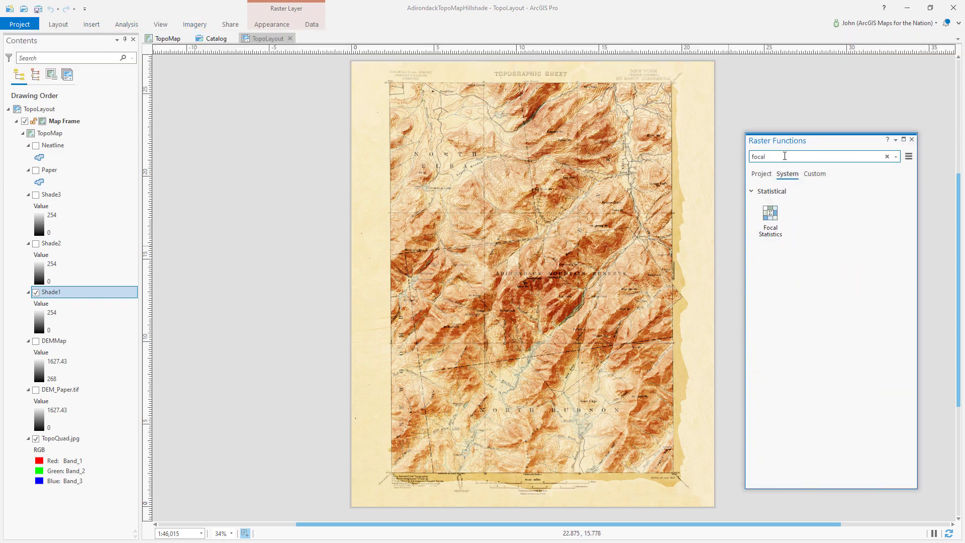
{"action": "left_click", "coordinate": [774, 220]}
{"action": "left_click", "coordinate": [893, 203]}
{"action": "left_click", "coordinate": [807, 233]}
{"action": "left_click", "coordinate": [760, 267]}
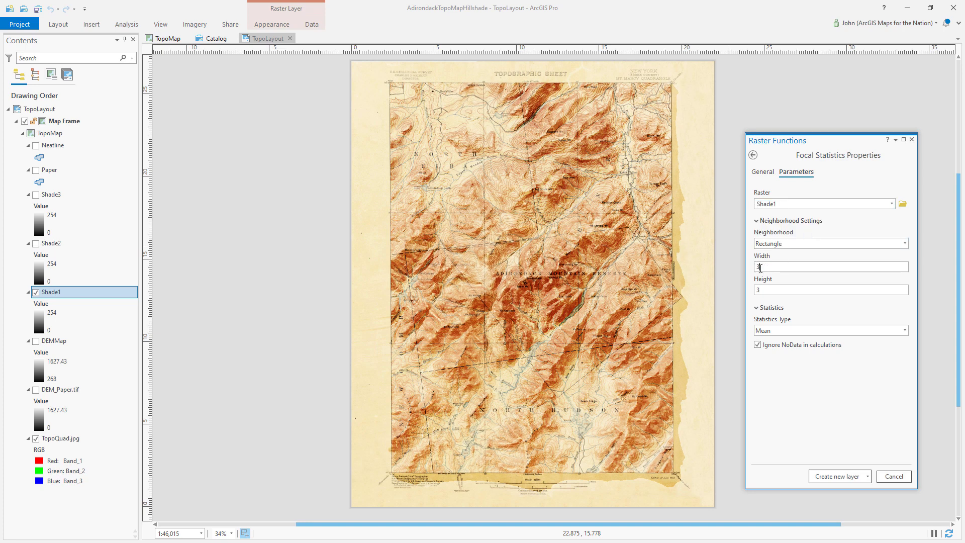
{"action": "left_click", "coordinate": [837, 477]}
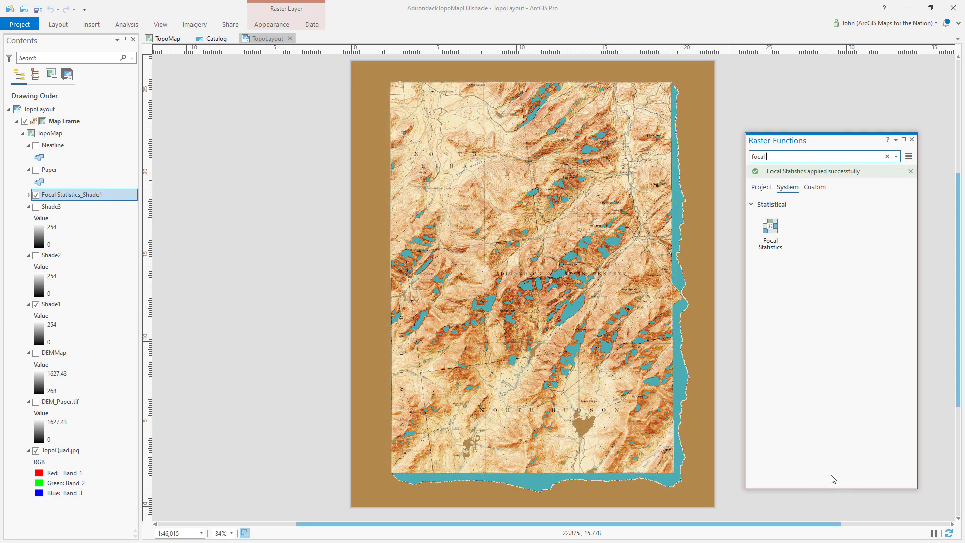
Set the primary symbology of the Focal Statistics_Shade1 layer to Stretch
{"action": "right_click", "coordinate": [121, 195]}
{"action": "left_click", "coordinate": [161, 369]}
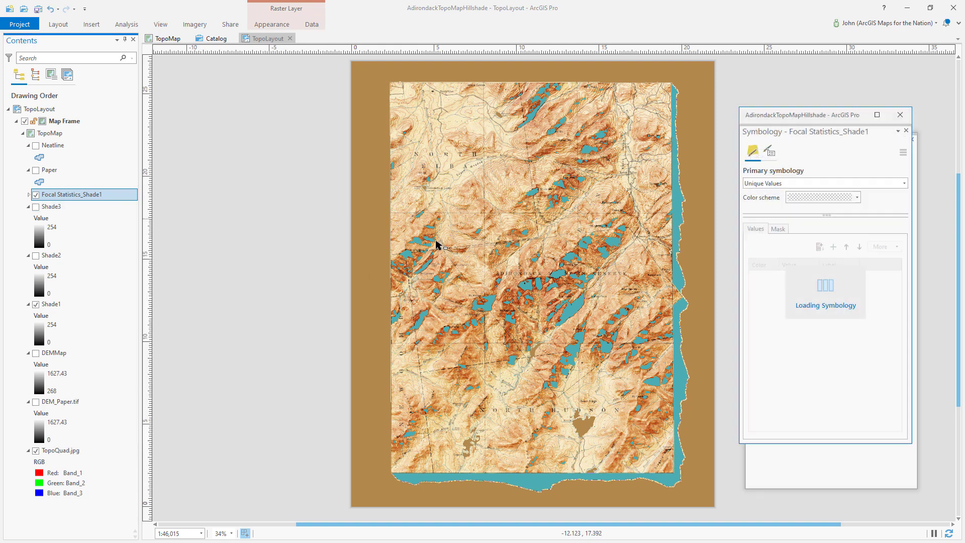
{"action": "left_click", "coordinate": [903, 166]}
{"action": "left_click", "coordinate": [847, 190]}
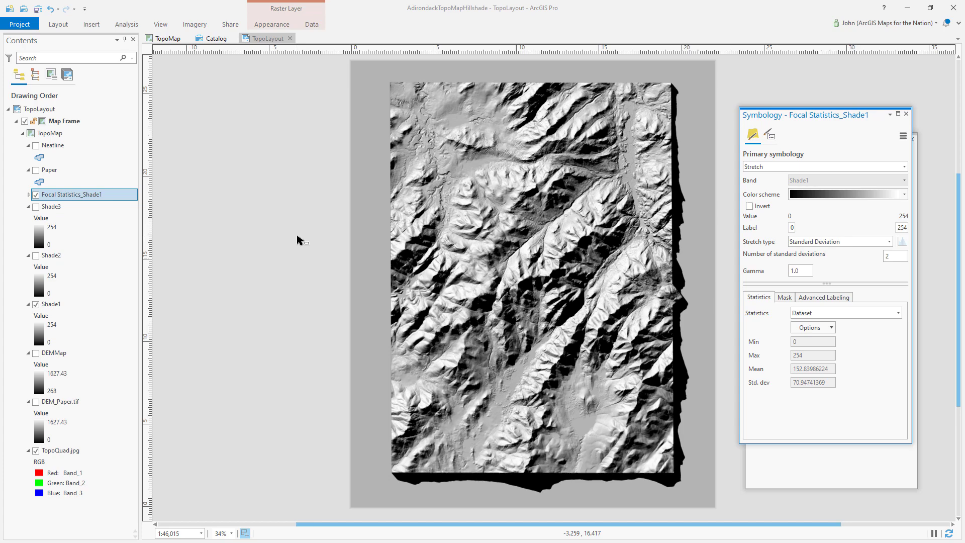
Hide the Focal Statistics_Shade1 and Shade1 layers and place the focal statistics layer directly above Shade1
{"action": "left_click", "coordinate": [36, 194]}
{"action": "left_click", "coordinate": [49, 304]}
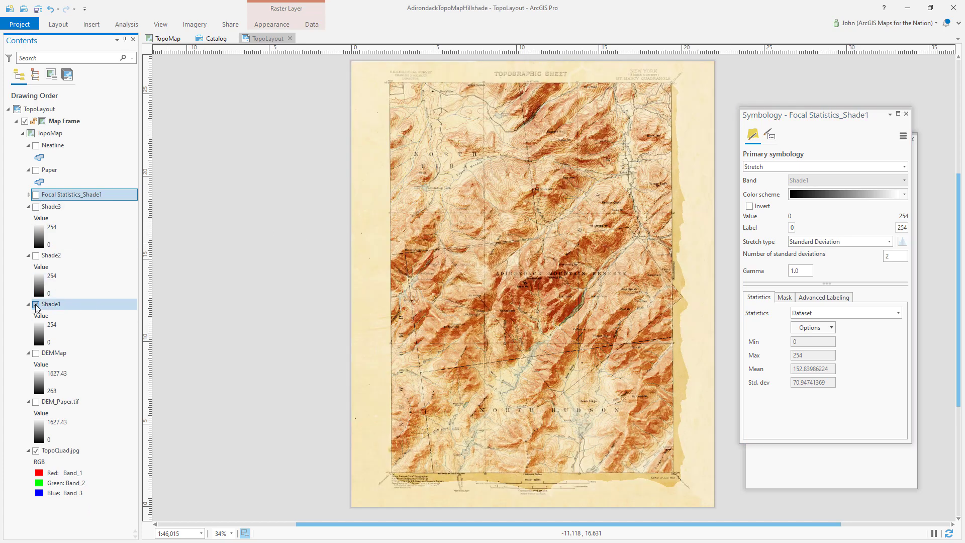
{"action": "left_click", "coordinate": [36, 304]}
{"action": "left_click", "coordinate": [28, 304]}
{"action": "left_click_drag", "start_coordinate": [115, 195], "coordinate": [75, 294]}
Rename the focal statistics layer as Shade1 blurred and turn its visibility on
{"action": "left_click", "coordinate": [64, 294]}
{"action": "type", "text": "Sha"}
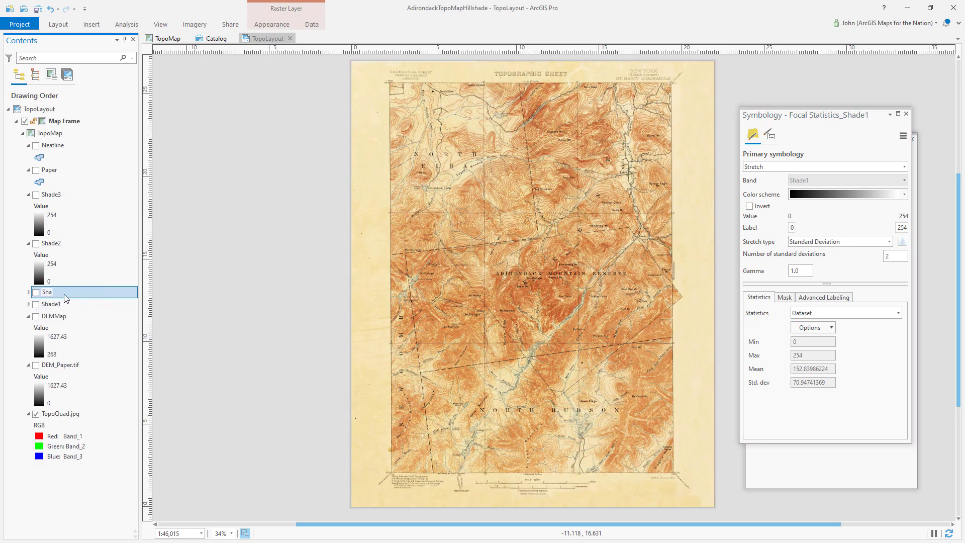
{"action": "type", "text": "de1 blurred"}
{"action": "key", "text": "Return"}
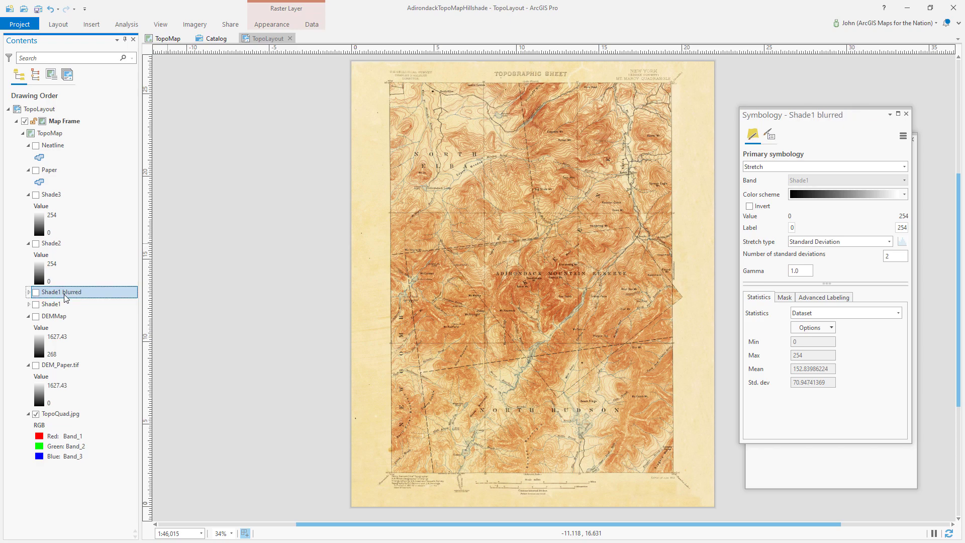
{"action": "left_click", "coordinate": [36, 291]}
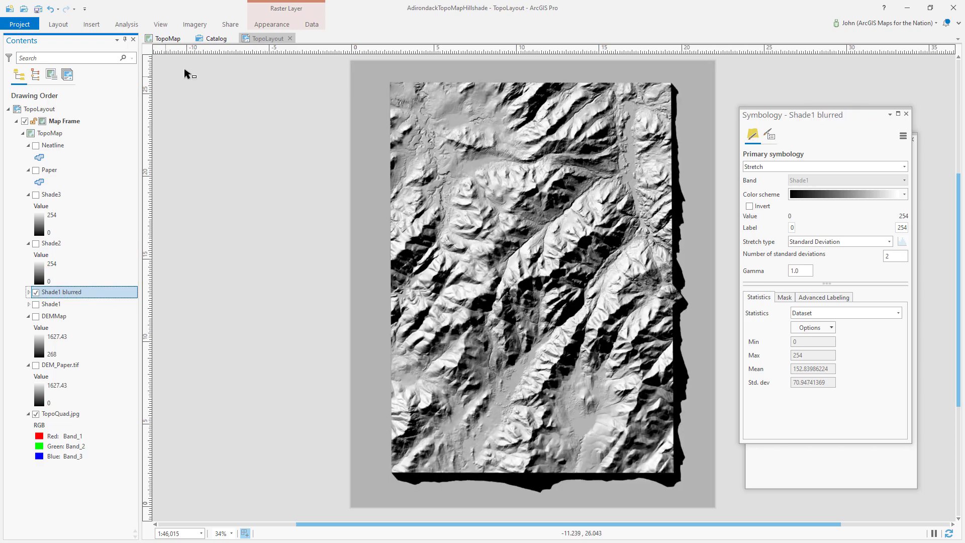
Set the layer blend of the Shade1 blurred layer to Soft Light
{"action": "left_click", "coordinate": [272, 24]}
{"action": "left_click", "coordinate": [210, 48]}
{"action": "left_click", "coordinate": [191, 242]}
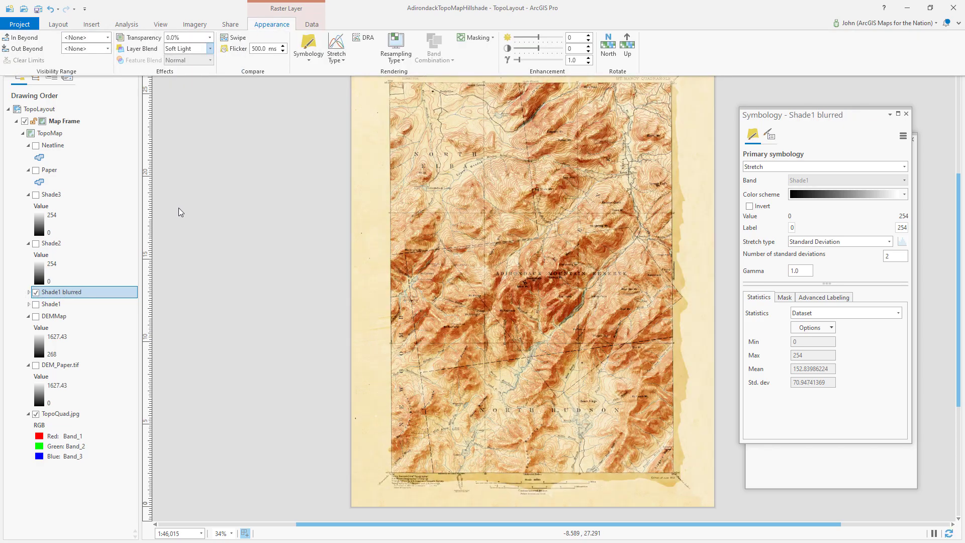
Change the white end stop of the Shade1 blurred color scheme to a pale cream-orange
{"action": "left_click", "coordinate": [894, 195]}
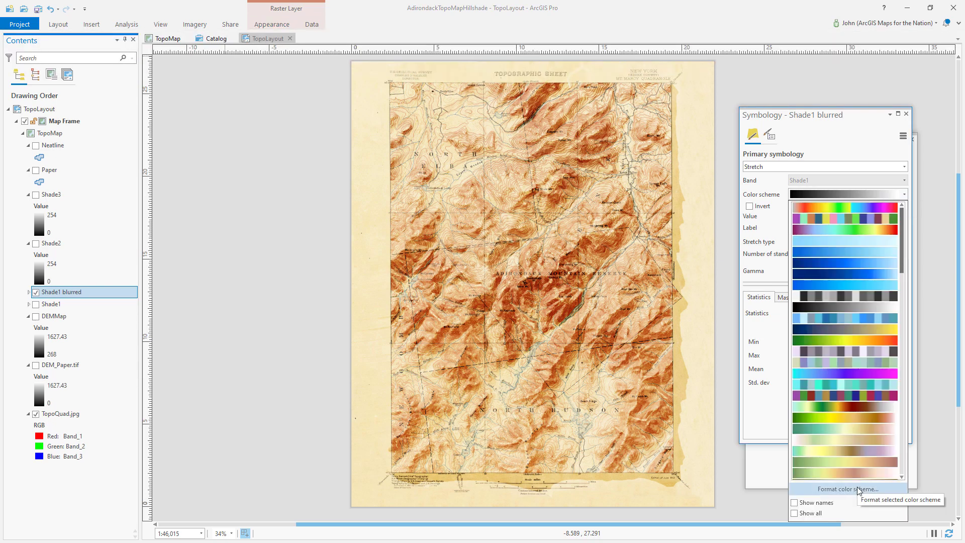
{"action": "left_click", "coordinate": [849, 485]}
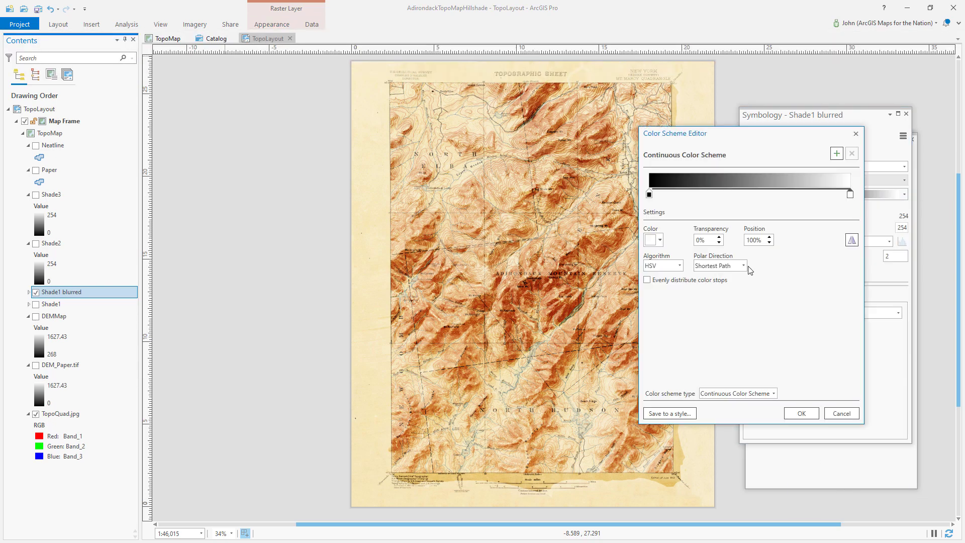
{"action": "left_click", "coordinate": [653, 240]}
{"action": "left_click", "coordinate": [677, 280]}
{"action": "left_click", "coordinate": [806, 415]}
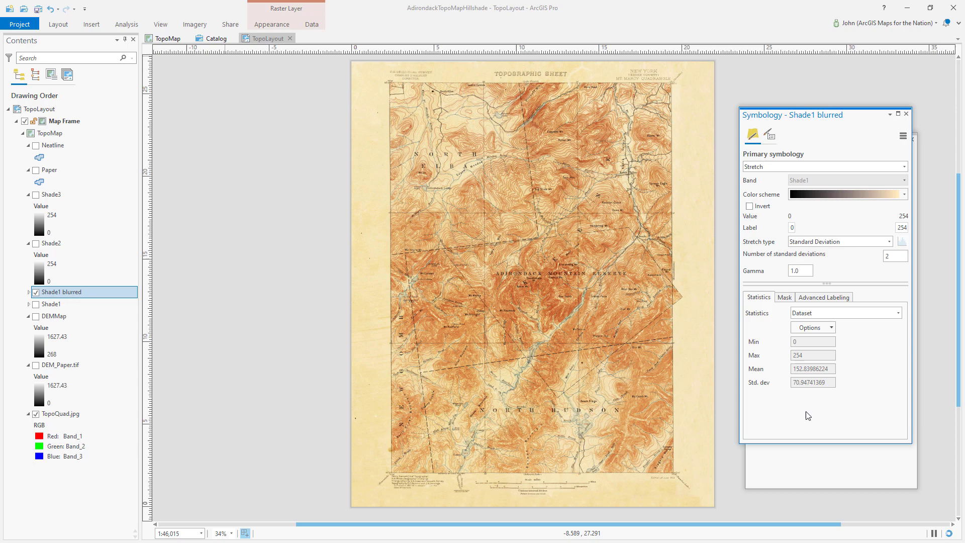
Change the black start stop of the Shade1 blurred color scheme to dark red
{"action": "left_click", "coordinate": [903, 195]}
{"action": "left_click", "coordinate": [824, 507]}
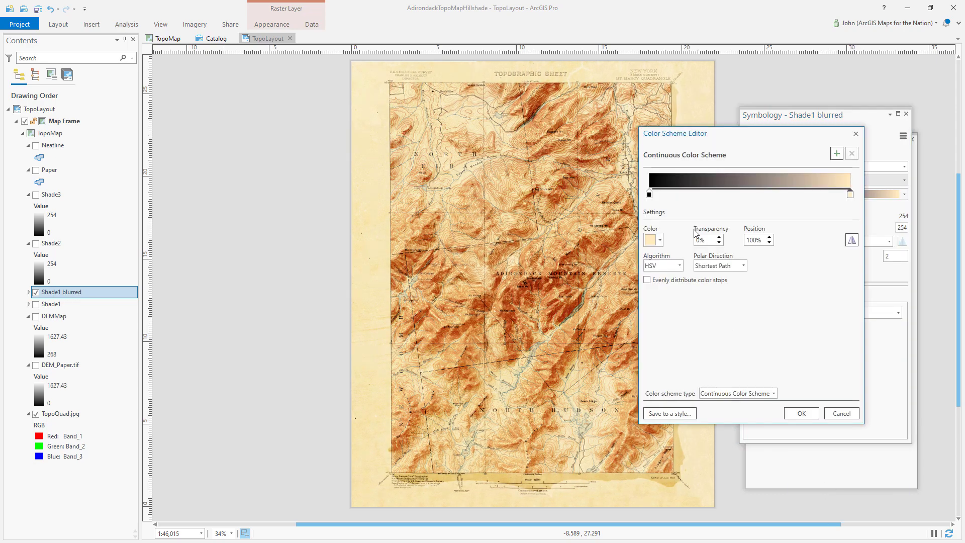
{"action": "left_click", "coordinate": [649, 194]}
{"action": "left_click", "coordinate": [660, 240]}
{"action": "left_click", "coordinate": [664, 328]}
{"action": "left_click", "coordinate": [800, 413]}
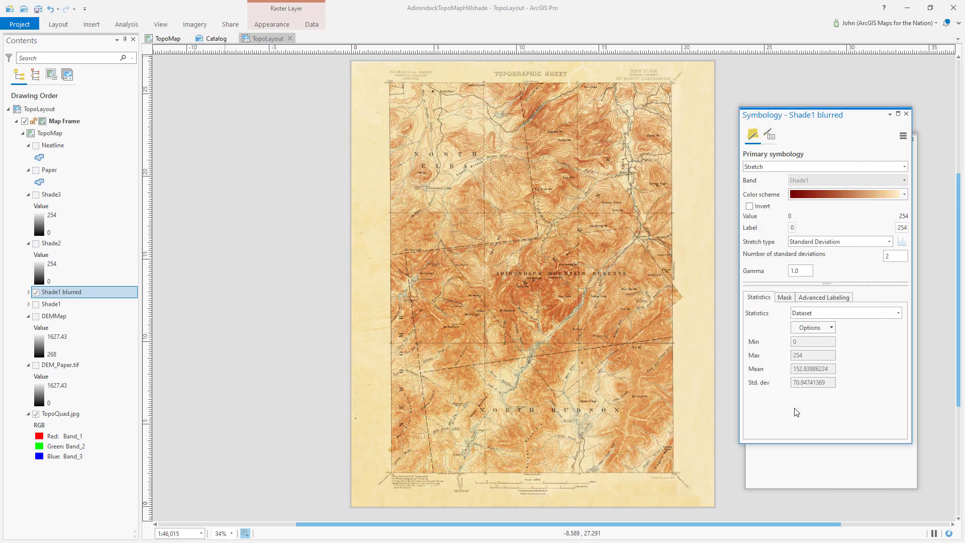
Add a medium gray stop to the Shade1 blurred color scheme, about two thirds of the way towards the pale end
{"action": "left_click", "coordinate": [904, 195]}
{"action": "left_click", "coordinate": [824, 507]}
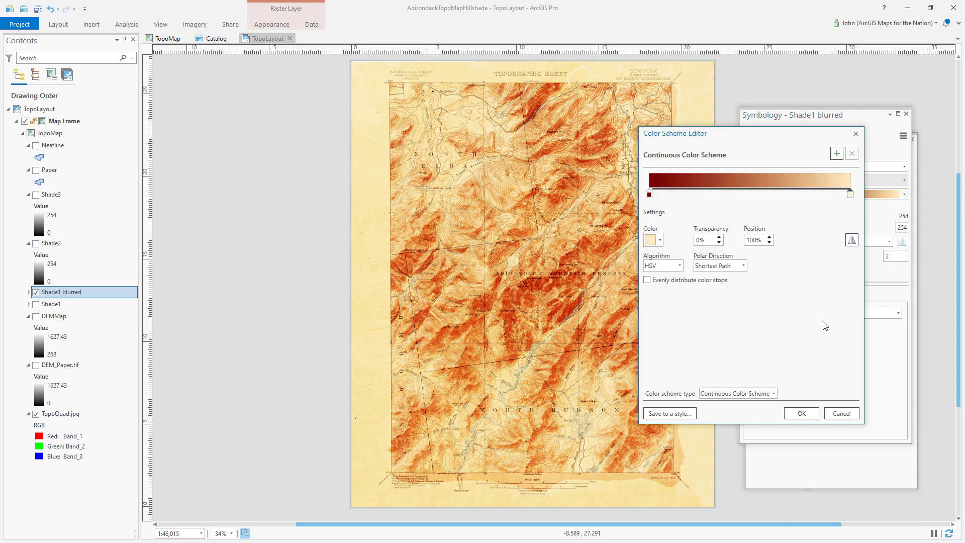
{"action": "left_click", "coordinate": [750, 194]}
{"action": "left_click", "coordinate": [660, 240]}
{"action": "left_click", "coordinate": [655, 319]}
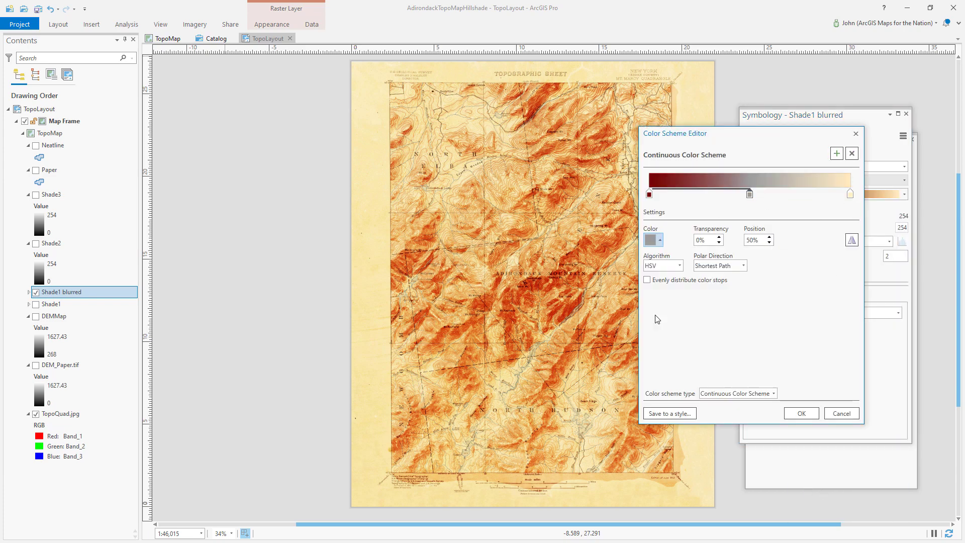
{"action": "left_click_drag", "start_coordinate": [749, 194], "coordinate": [786, 194]}
{"action": "left_click", "coordinate": [801, 413]}
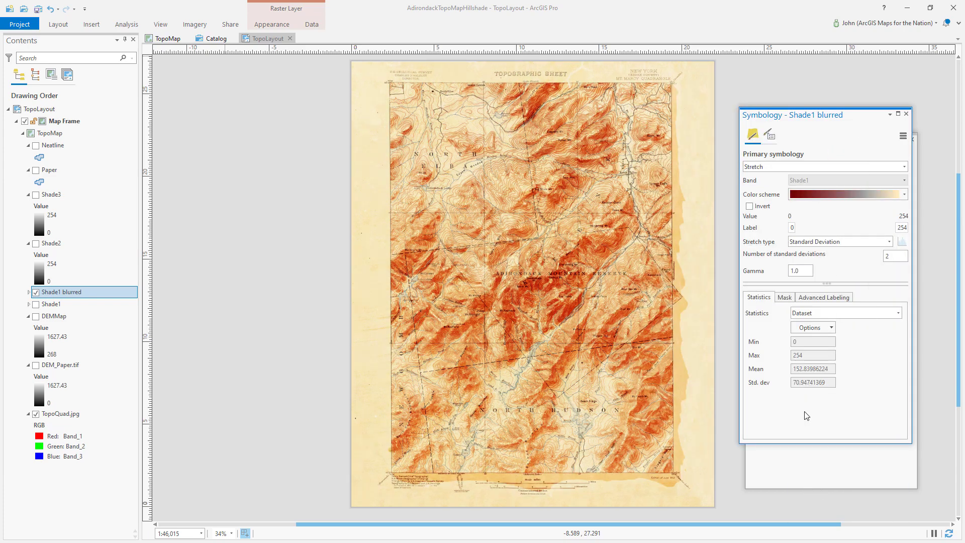
Darken the dark red start stop of the Shade1 blurred color scheme with a custom color
{"action": "left_click", "coordinate": [904, 195]}
{"action": "left_click", "coordinate": [824, 509]}
{"action": "left_click", "coordinate": [650, 194]}
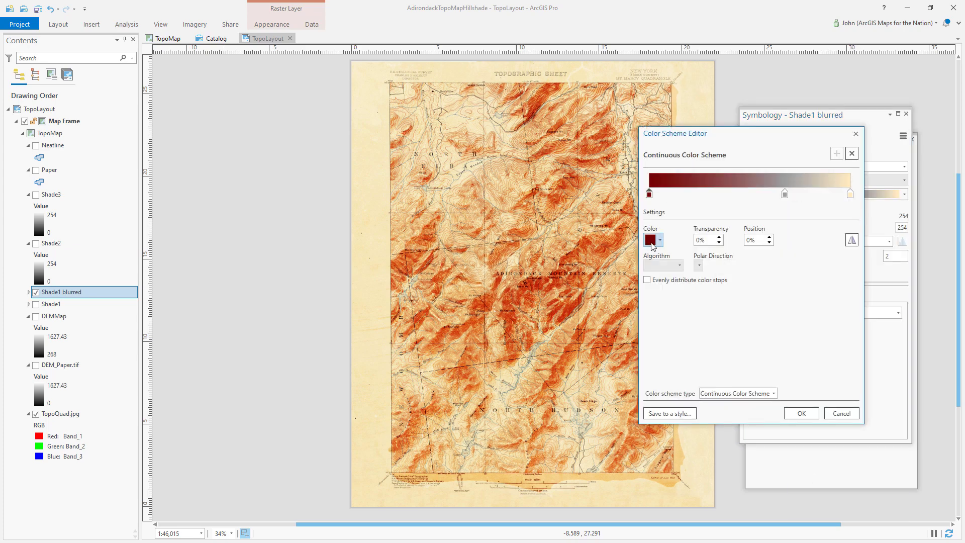
{"action": "left_click", "coordinate": [654, 243]}
{"action": "left_click", "coordinate": [683, 370]}
{"action": "left_click_drag", "start_coordinate": [691, 245], "coordinate": [677, 246]}
{"action": "left_click", "coordinate": [817, 352]}
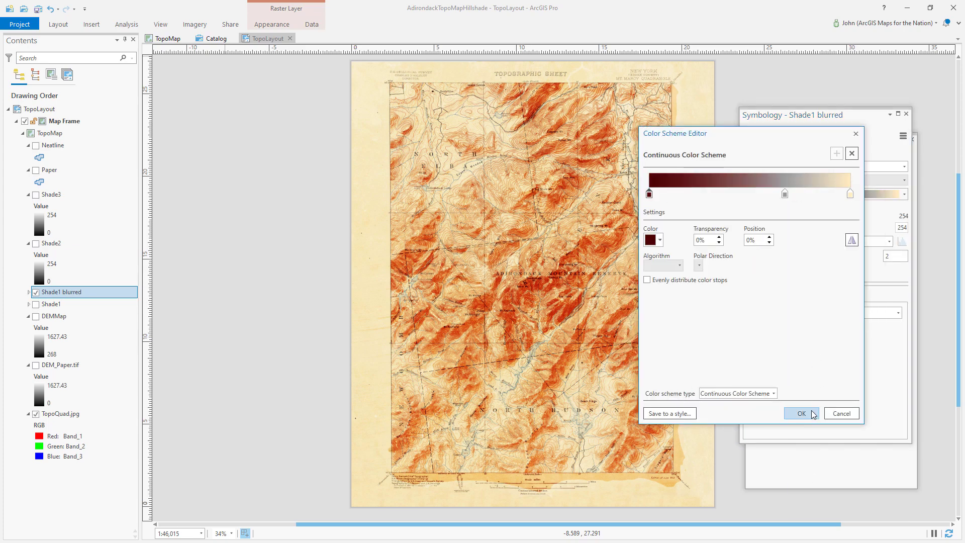
{"action": "left_click", "coordinate": [801, 413]}
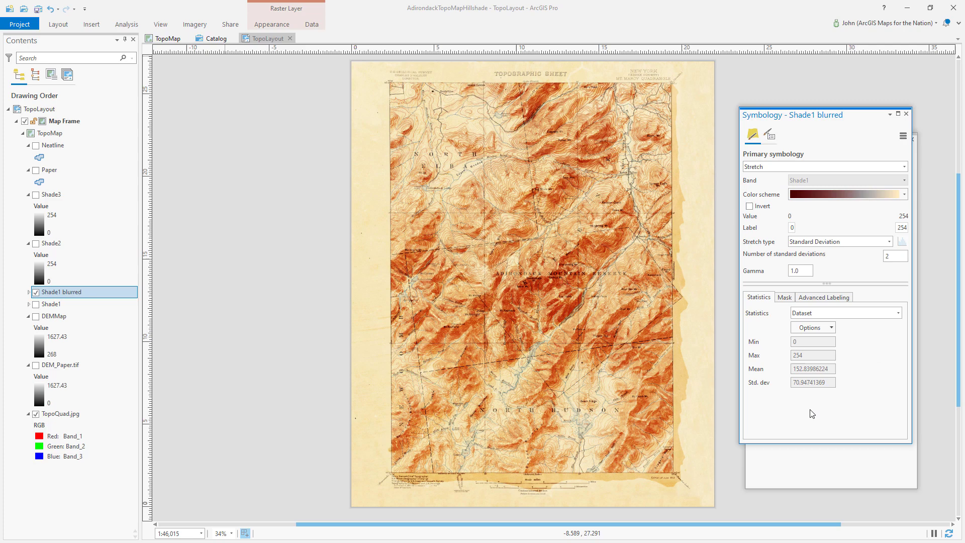
Show Shade2 and create a Focal Statistics raster function layer from it using a rectangular neighborhood and the Mean statistic
{"action": "left_click", "coordinate": [36, 243]}
{"action": "left_click", "coordinate": [92, 245]}
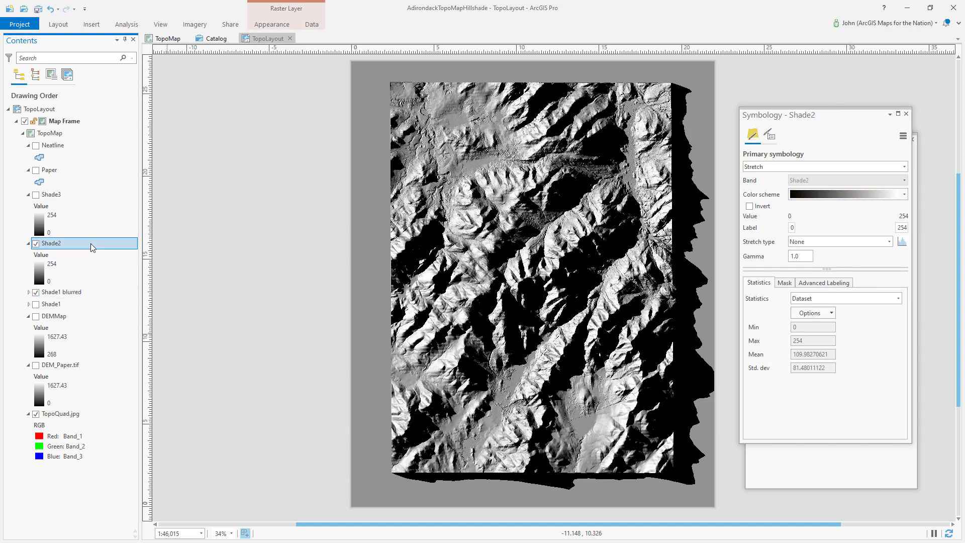
{"action": "left_click", "coordinate": [195, 24]}
{"action": "left_click", "coordinate": [105, 42]}
{"action": "left_click", "coordinate": [770, 226]}
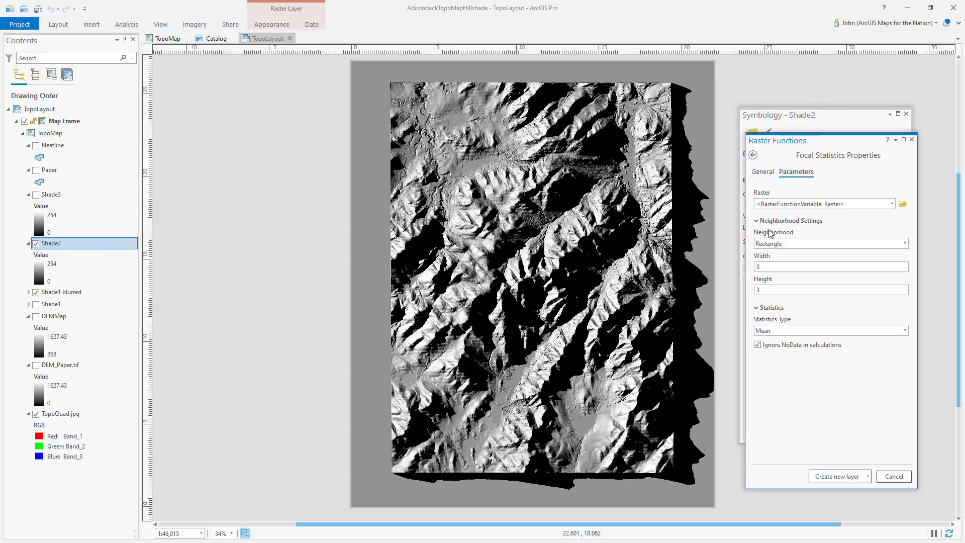
{"action": "left_click", "coordinate": [892, 203]}
{"action": "left_click", "coordinate": [829, 246]}
{"action": "double_click", "coordinate": [761, 268]}
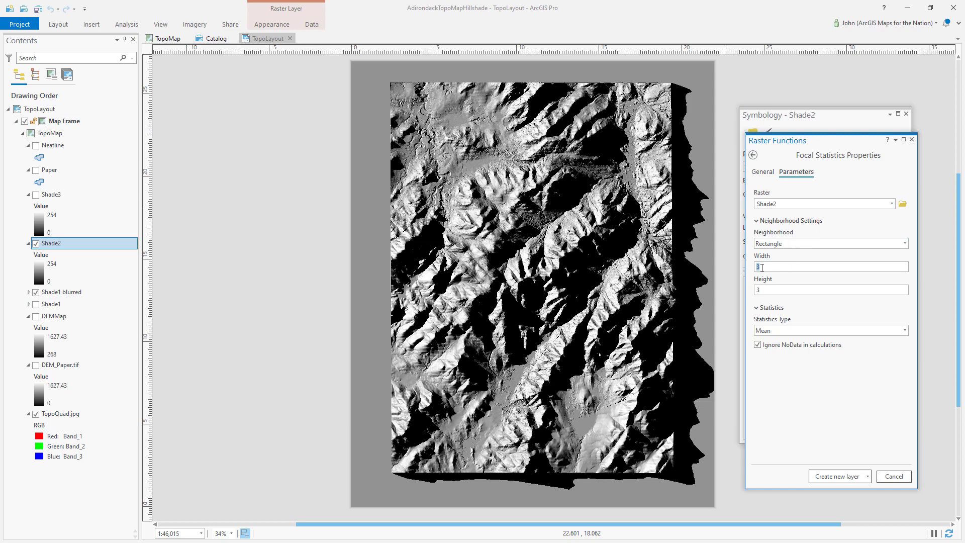
{"action": "left_click", "coordinate": [860, 476]}
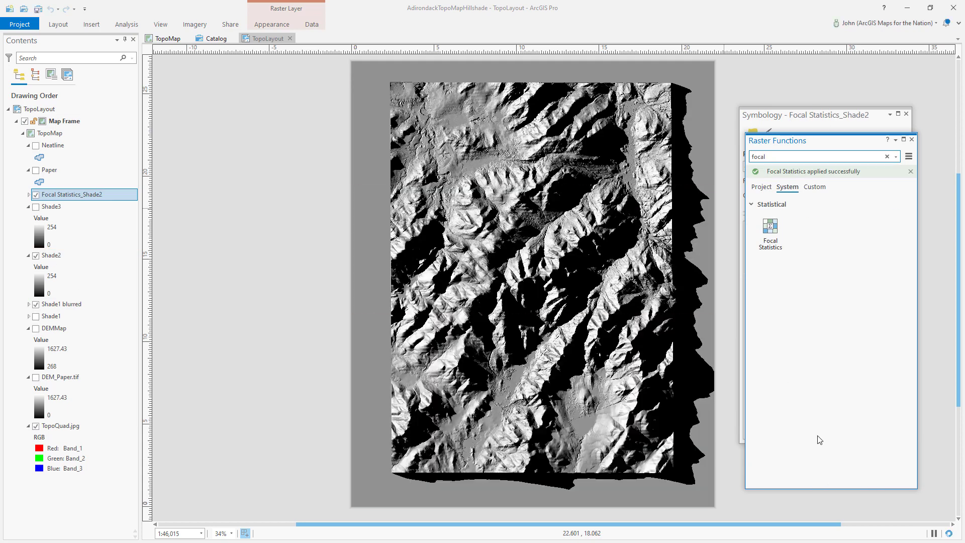
Set the primary symbology of the Focal Statistics_Shade2 layer to Stretch
{"action": "right_click", "coordinate": [115, 194]}
{"action": "left_click", "coordinate": [151, 354]}
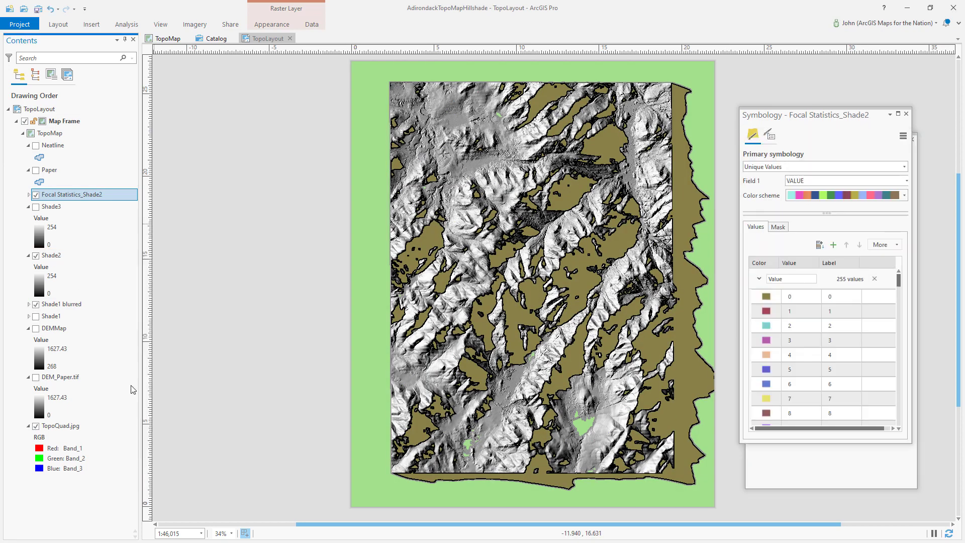
{"action": "left_click", "coordinate": [854, 166]}
{"action": "left_click", "coordinate": [834, 193]}
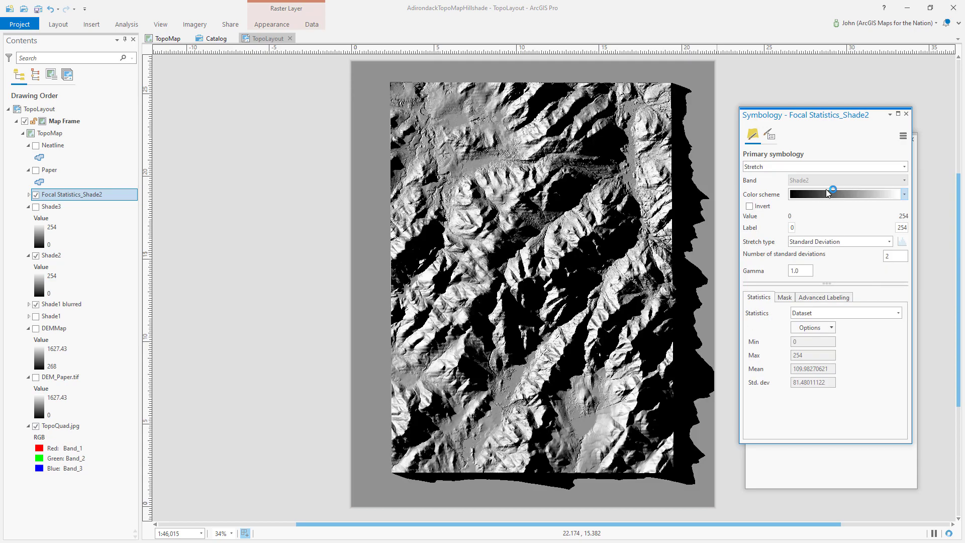
Hide the Shade2 layer and place Focal Statistics_Shade2 directly above Shade1 blurred
{"action": "left_click", "coordinate": [35, 256]}
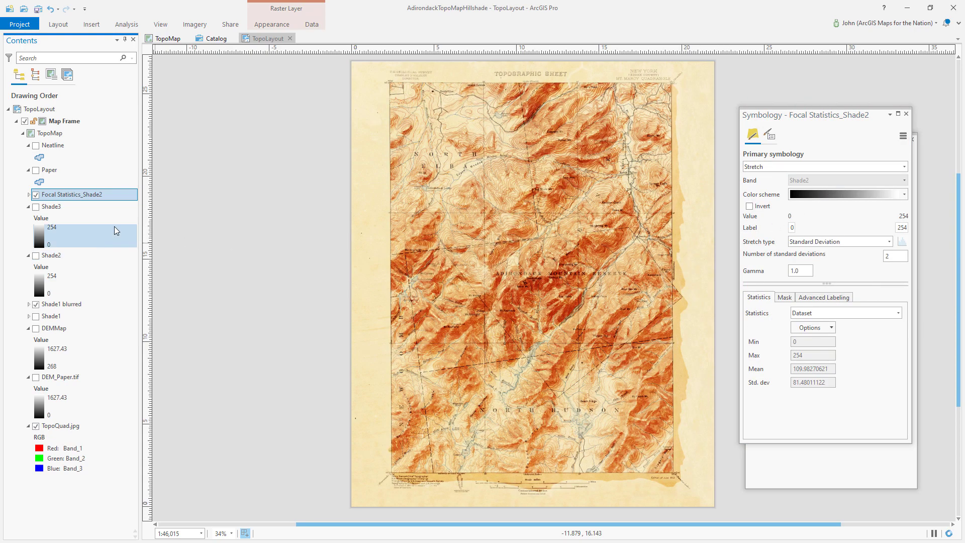
{"action": "left_click_drag", "start_coordinate": [129, 194], "coordinate": [119, 300]}
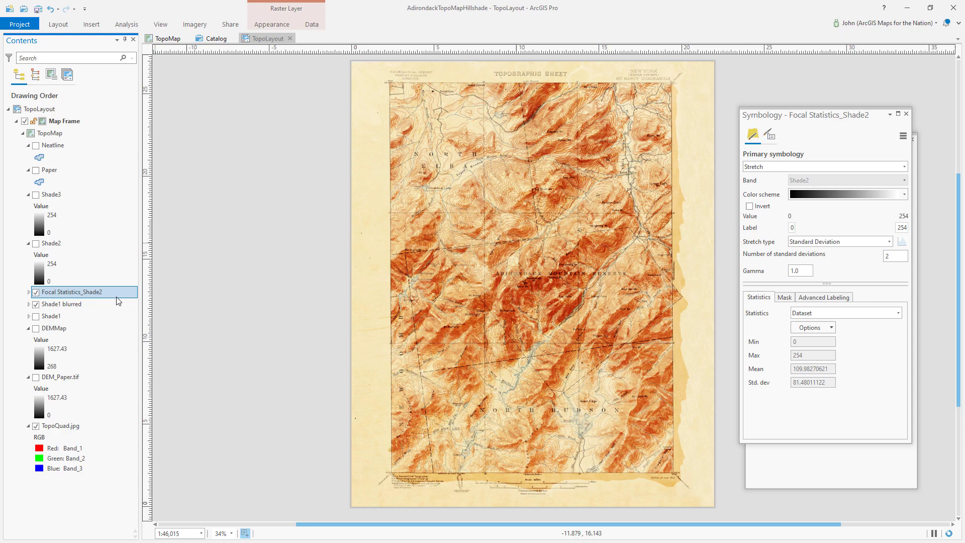
Set the layer blend of Focal Statistics_Shade2 to Soft Light and its transparency to 28.9%
{"action": "left_click", "coordinate": [271, 24]}
{"action": "left_click", "coordinate": [209, 49]}
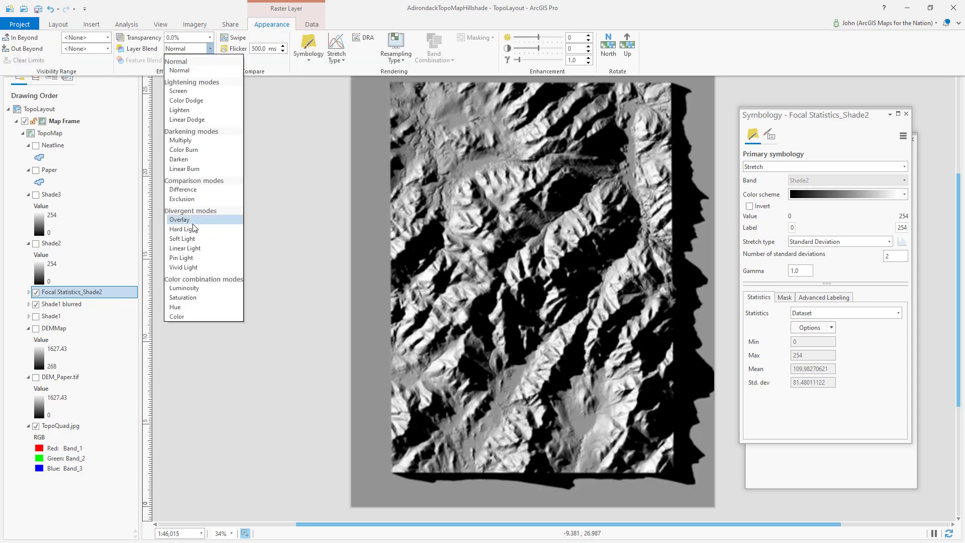
{"action": "left_click", "coordinate": [187, 238]}
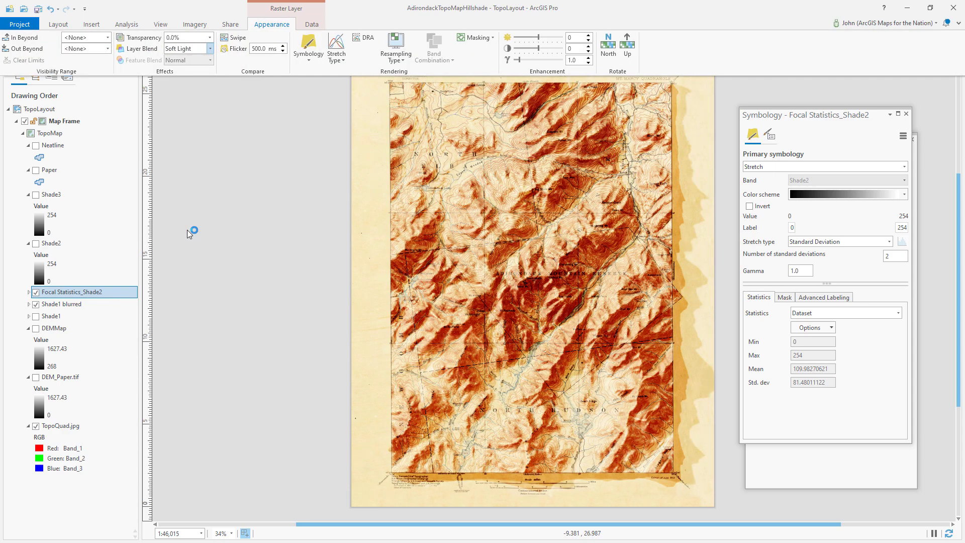
{"action": "left_click", "coordinate": [210, 38]}
{"action": "left_click_drag", "start_coordinate": [170, 51], "coordinate": [181, 50]}
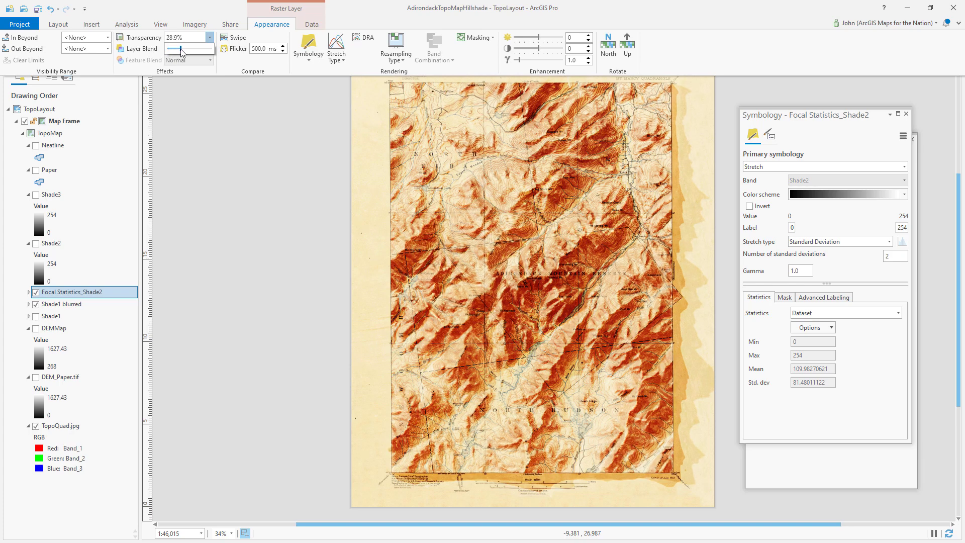
Edit the function chain of Focal Statistics_Shade2 so its rectangular neighborhood is 66 wide and 66 high
{"action": "right_click", "coordinate": [124, 294]}
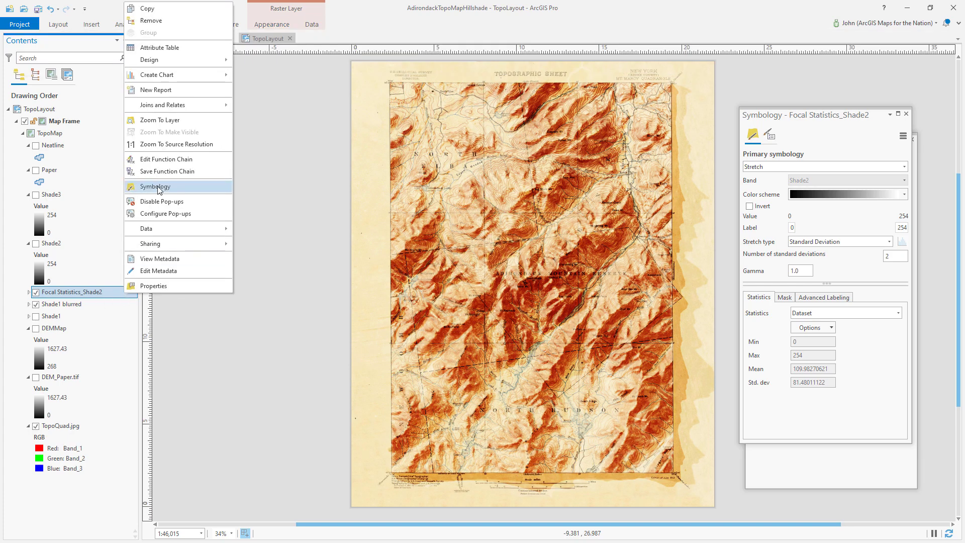
{"action": "left_click", "coordinate": [160, 164]}
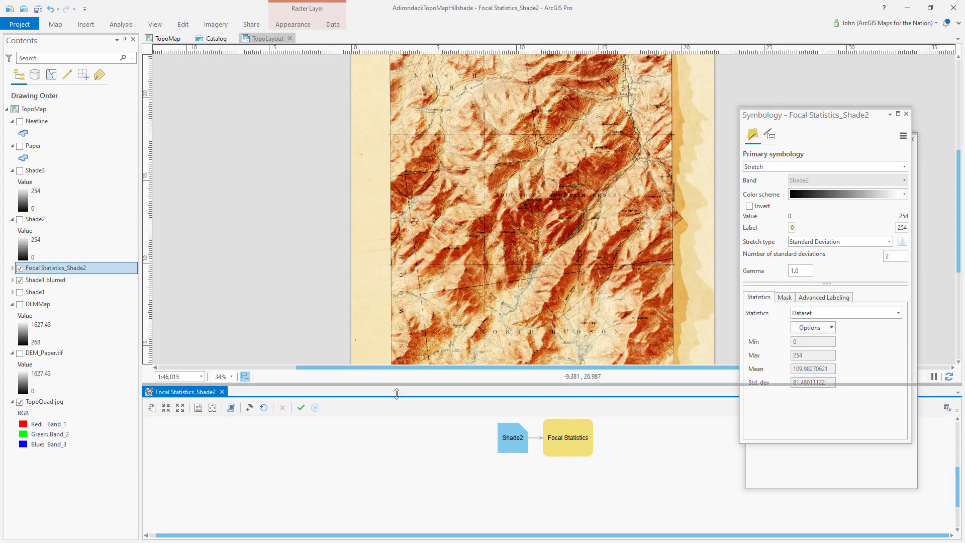
{"action": "double_click", "coordinate": [571, 484]}
{"action": "key", "text": "Tab"}
{"action": "key", "text": "Tab"}
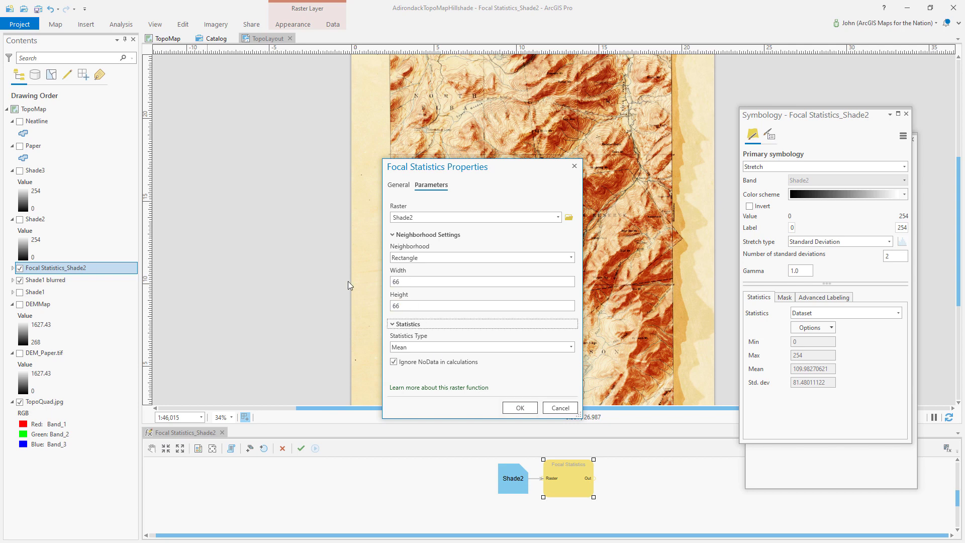
{"action": "left_click", "coordinate": [520, 408]}
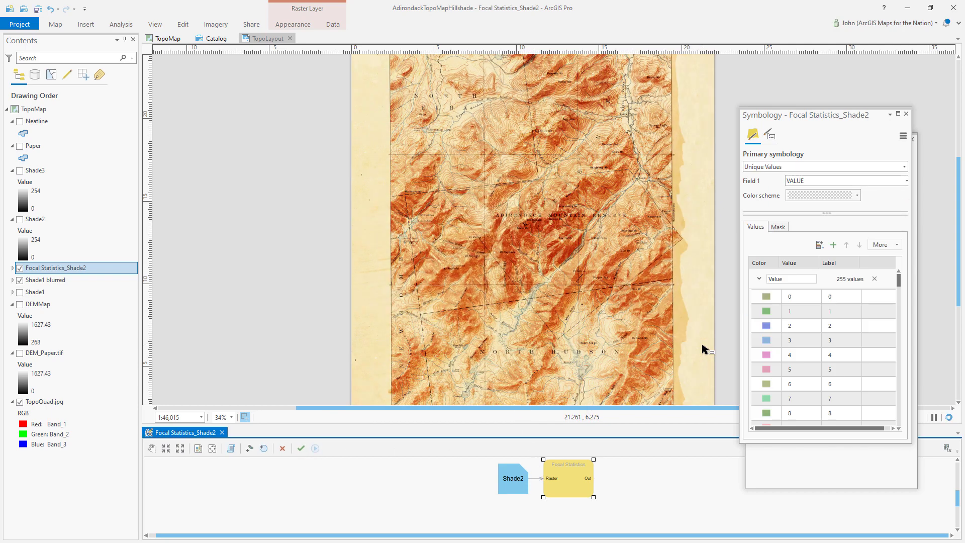
Lower the transparency of the Focal Statistics_Shade2 layer and rename it as Shade2 blurred
{"action": "left_click", "coordinate": [292, 24]}
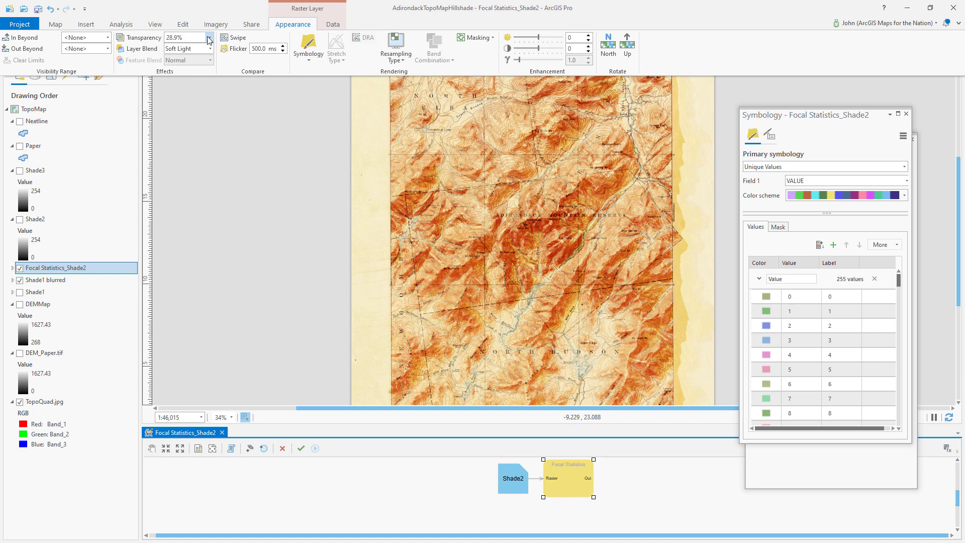
{"action": "left_click", "coordinate": [173, 50]}
{"action": "left_click", "coordinate": [70, 266]}
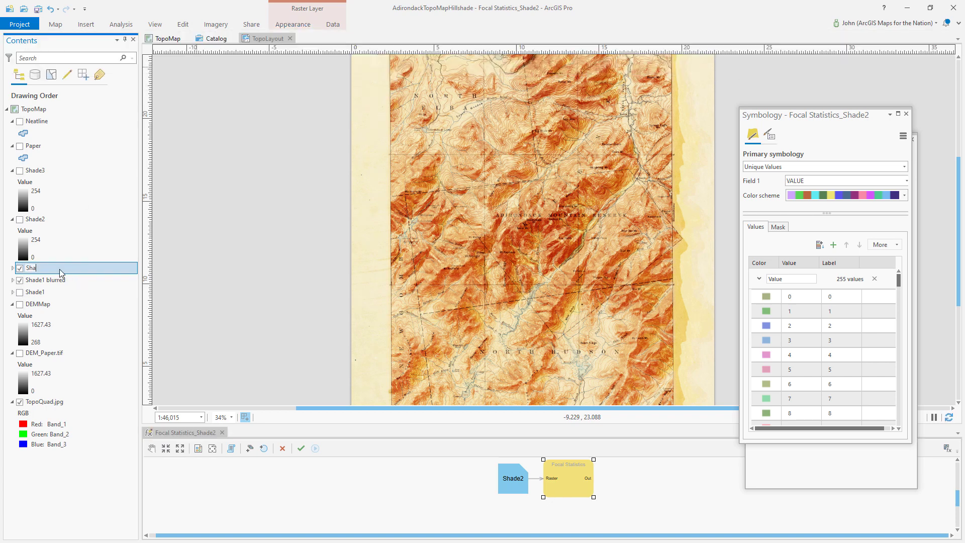
{"action": "type", "text": "Shade2 blurred"}
{"action": "key", "text": "Return"}
Edit the function chain of Shade1 blurred, setting its Focal Statistics neighborhood width to 44, and apply the change
{"action": "left_click", "coordinate": [50, 279]}
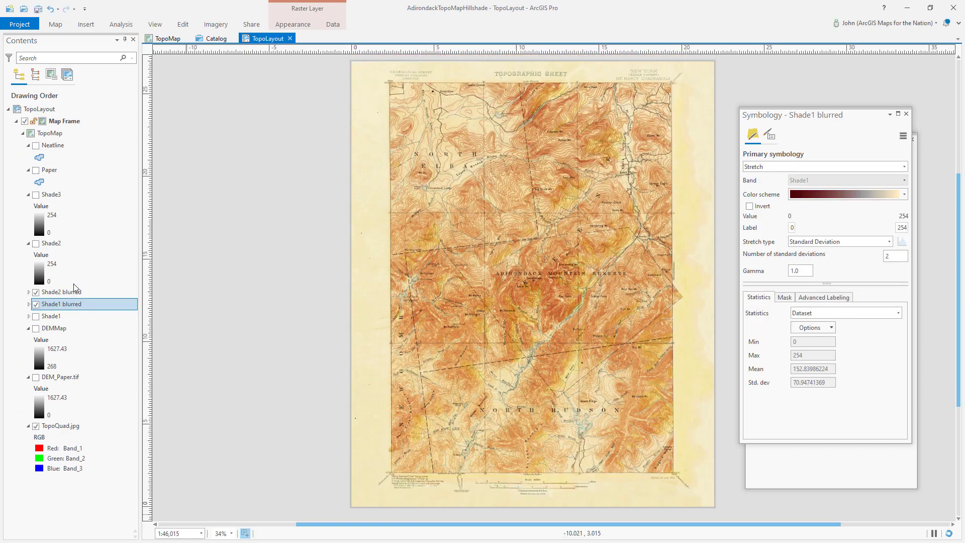
{"action": "right_click", "coordinate": [83, 303]}
{"action": "left_click", "coordinate": [134, 162]}
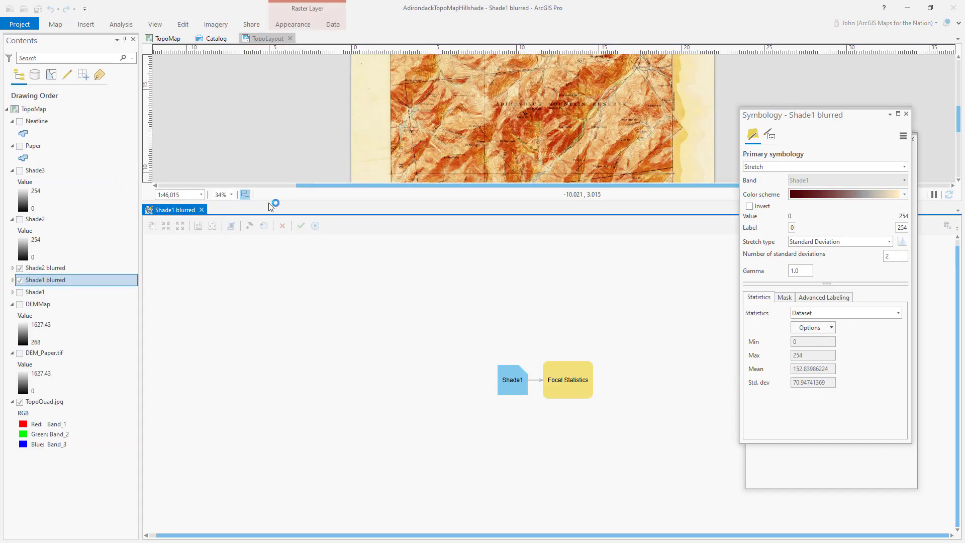
{"action": "double_click", "coordinate": [548, 393]}
{"action": "double_click", "coordinate": [391, 282]}
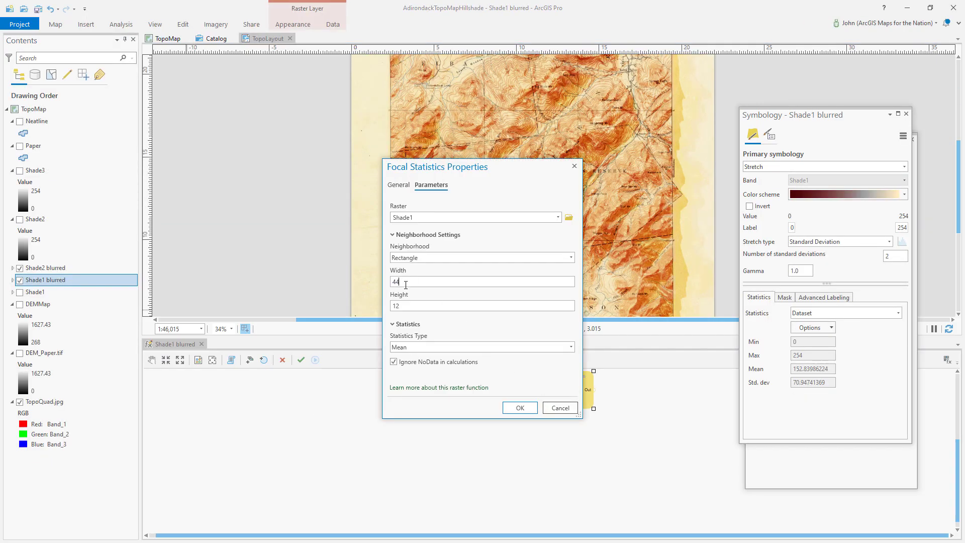
{"action": "left_click", "coordinate": [519, 408]}
{"action": "left_click", "coordinate": [315, 360]}
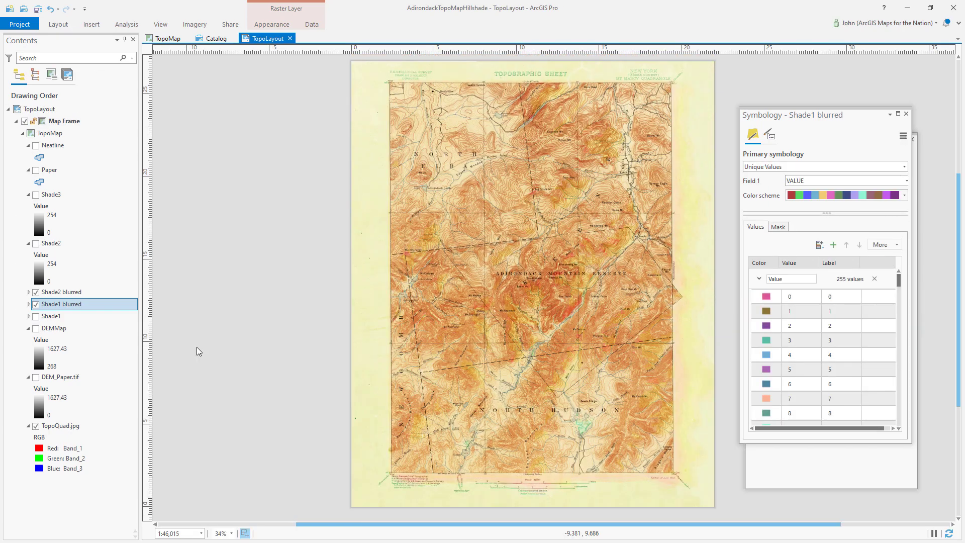
Close the Shade1 blurred function chain and hide the Shade1 blurred and Shade2 blurred layers
{"action": "left_click", "coordinate": [201, 344]}
{"action": "left_click", "coordinate": [36, 304]}
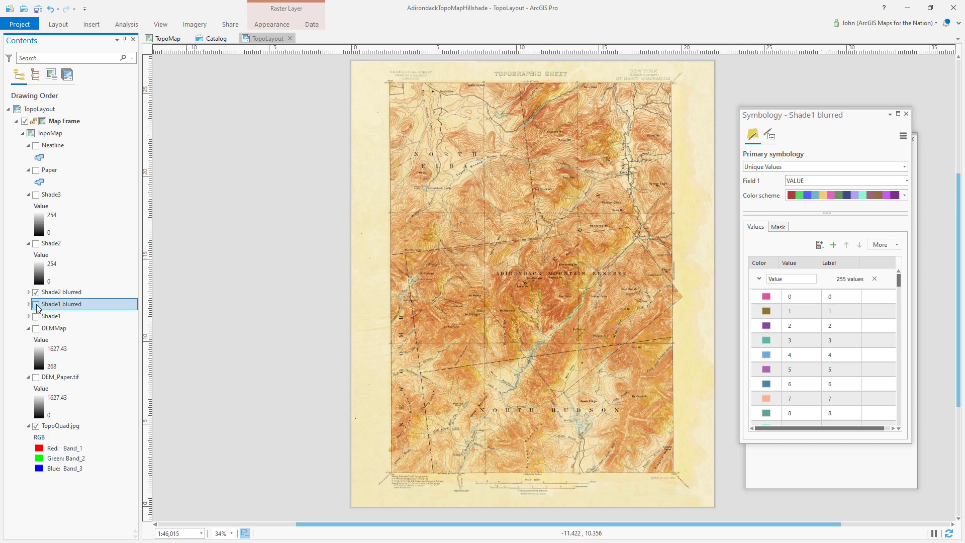
{"action": "left_click", "coordinate": [35, 292]}
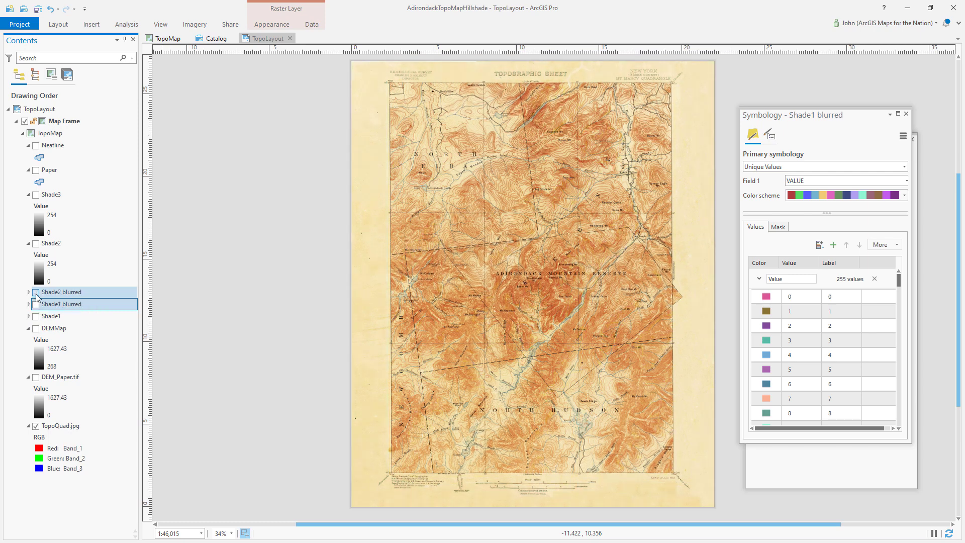
Show the Shade1 blurred and Shade2 blurred layers and set the primary symbology of each to Stretch
{"action": "left_click", "coordinate": [29, 292]}
{"action": "left_click", "coordinate": [28, 292]}
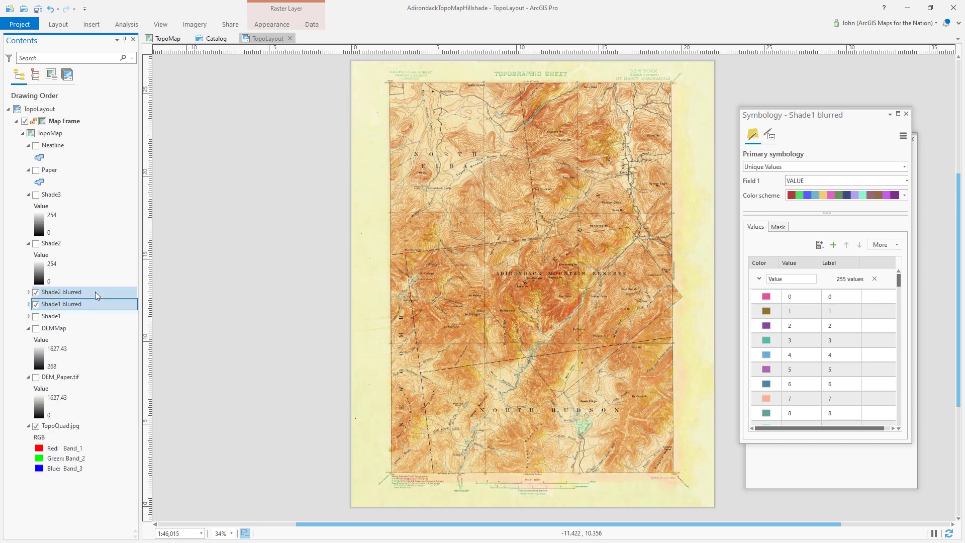
{"action": "left_click", "coordinate": [62, 292]}
{"action": "left_click", "coordinate": [904, 166]}
{"action": "left_click", "coordinate": [828, 202]}
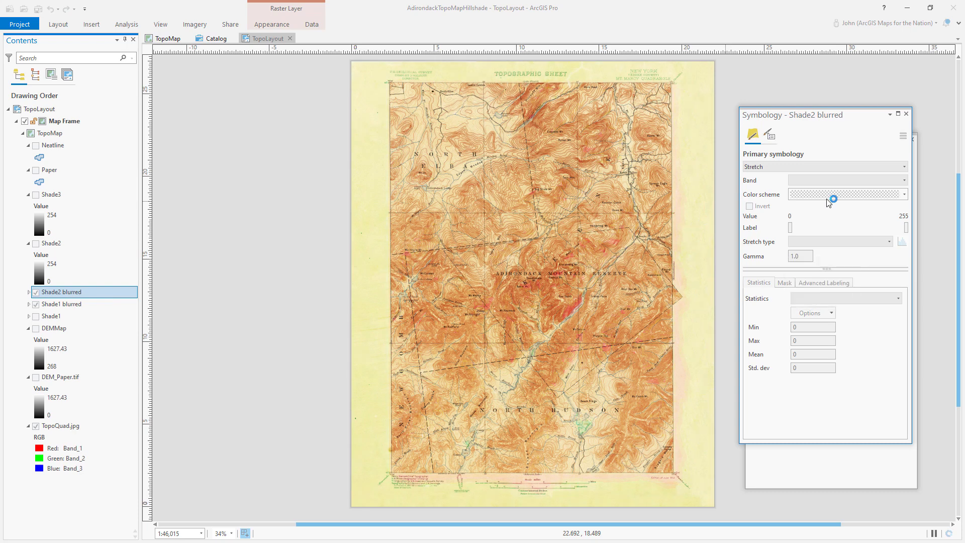
{"action": "left_click", "coordinate": [61, 304]}
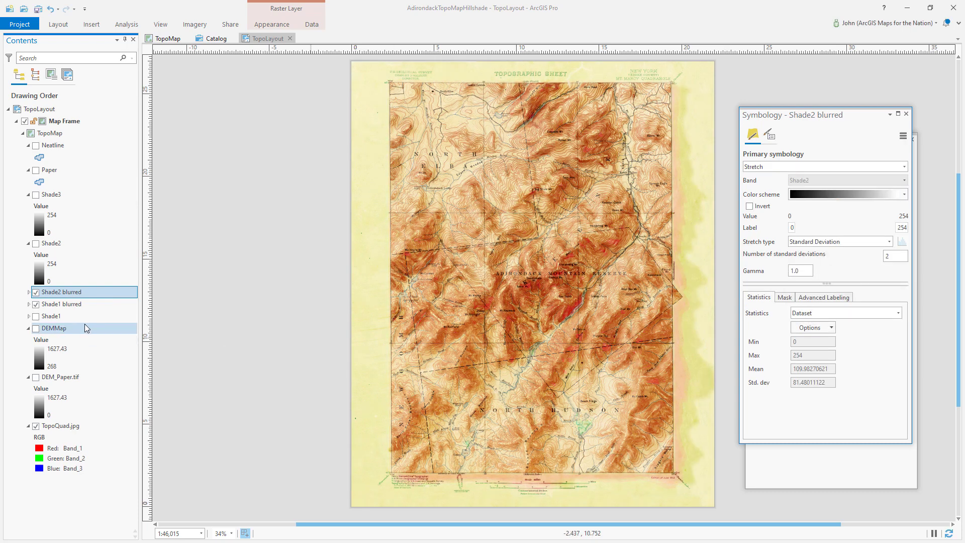
{"action": "left_click", "coordinate": [904, 167]}
{"action": "left_click", "coordinate": [854, 195]}
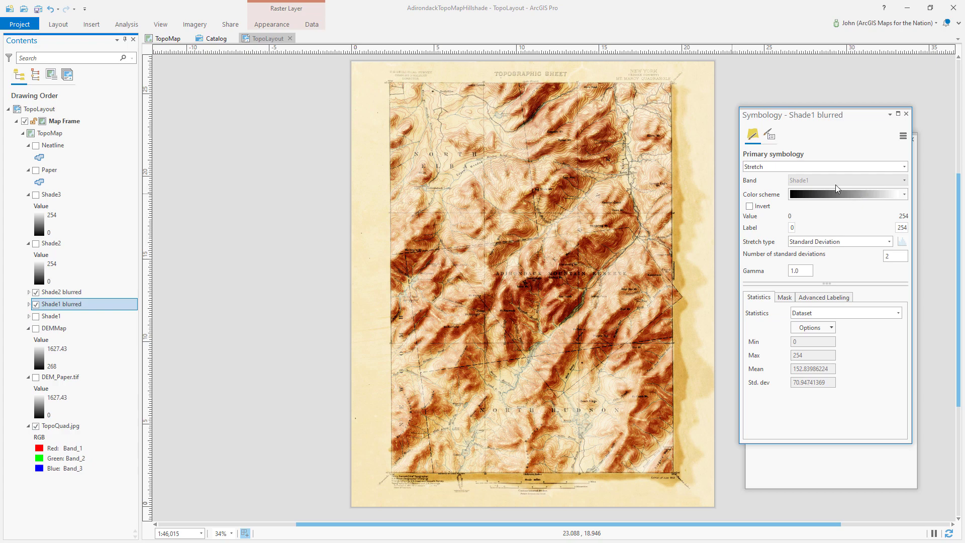
Set the transparency of the Shade1 blurred layer to about 59%
{"action": "left_click", "coordinate": [271, 24]}
{"action": "left_click", "coordinate": [209, 38]}
{"action": "left_click_drag", "start_coordinate": [171, 49], "coordinate": [197, 42]}
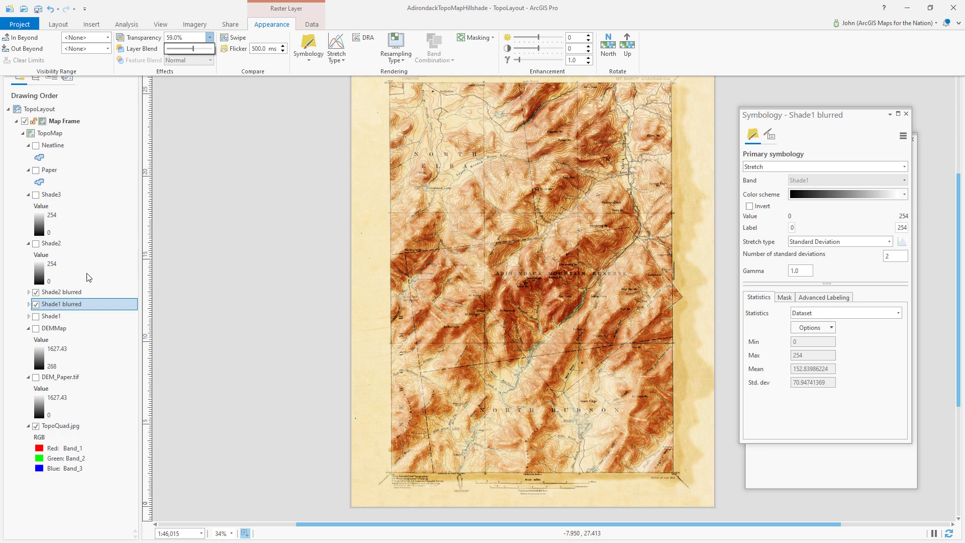
Set the transparency of the Shade2 blurred layer to about 35%
{"action": "left_click", "coordinate": [65, 291]}
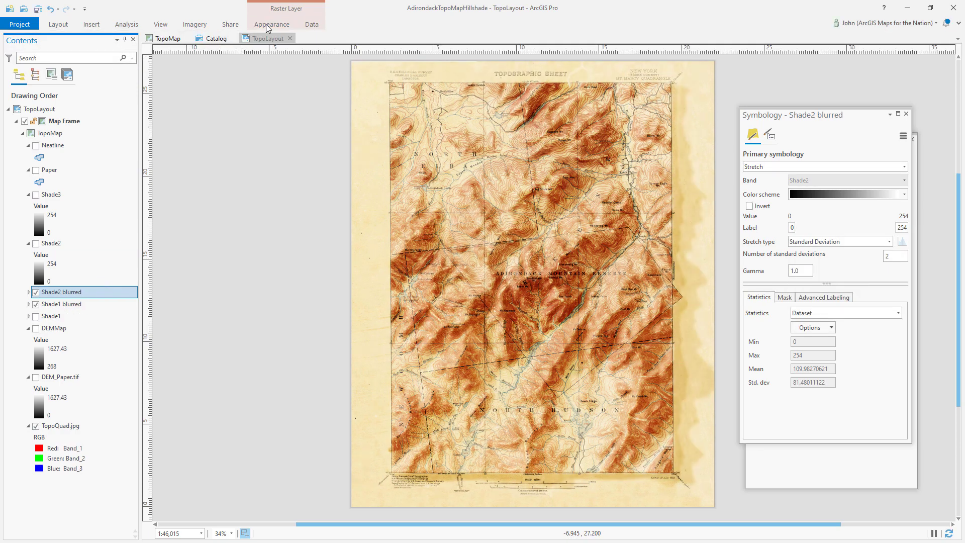
{"action": "left_click", "coordinate": [267, 25]}
{"action": "left_click", "coordinate": [209, 38]}
{"action": "left_click_drag", "start_coordinate": [176, 52], "coordinate": [184, 50]}
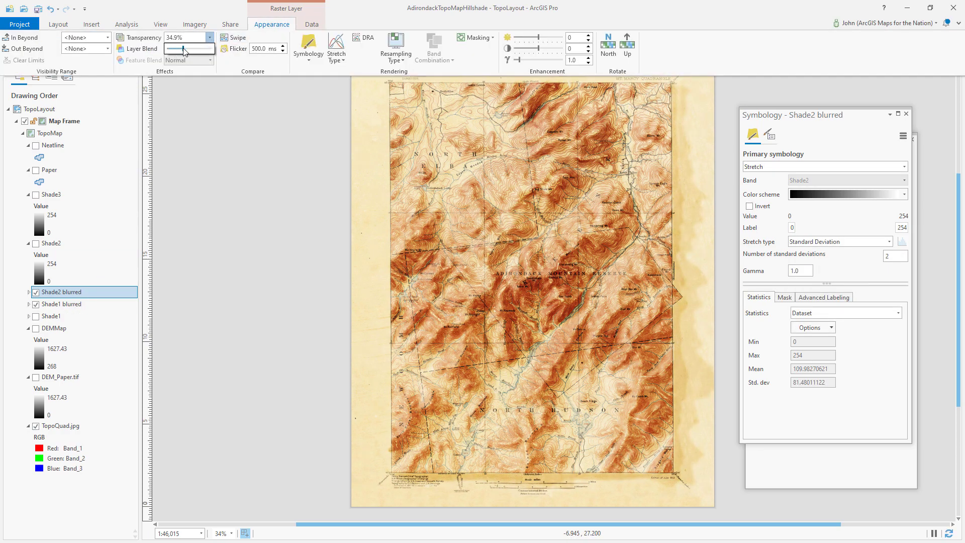
{"action": "left_click", "coordinate": [190, 11]}
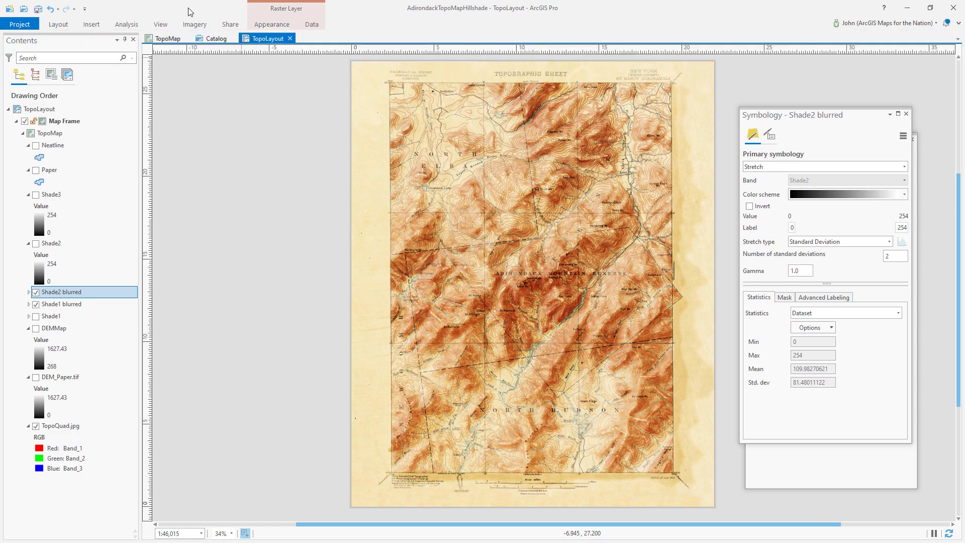
Show Shade3 and create a Focal Statistics layer from it with a rectangular neighborhood 33 wide and 33 high
{"action": "left_click", "coordinate": [29, 243]}
{"action": "left_click", "coordinate": [36, 195]}
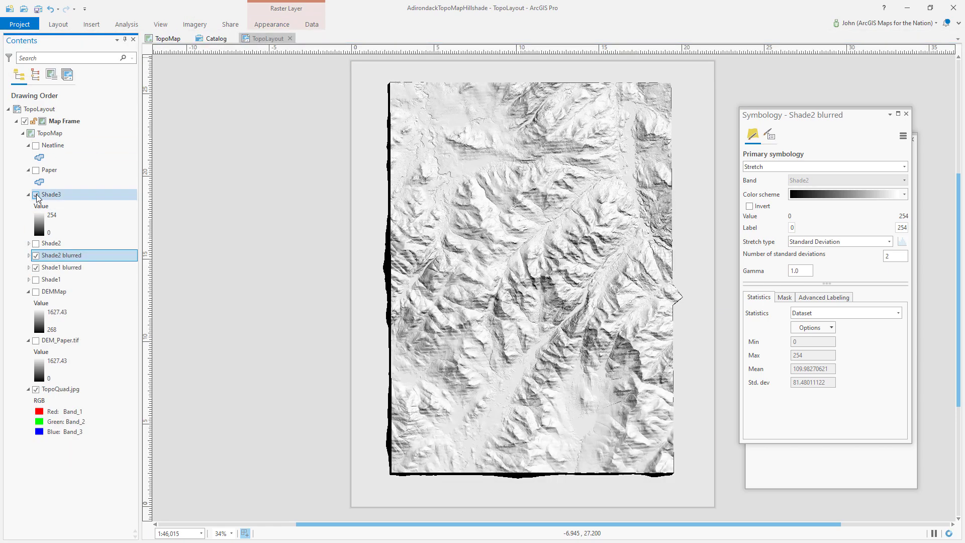
{"action": "left_click", "coordinate": [97, 197]}
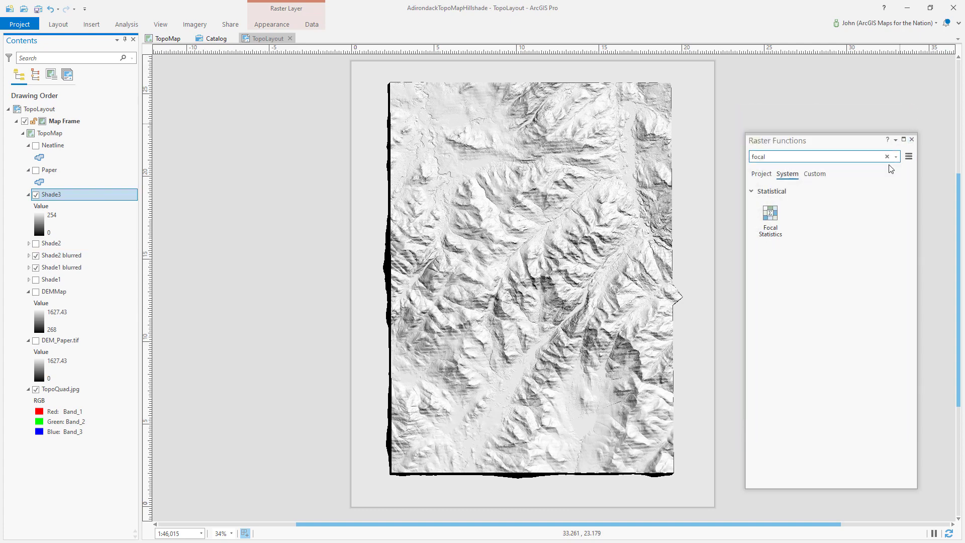
{"action": "left_click", "coordinate": [125, 24]}
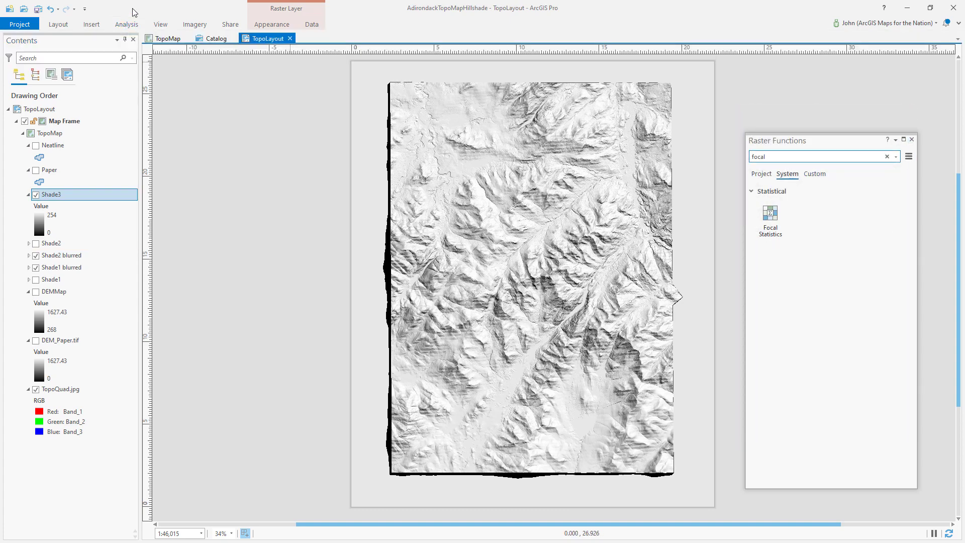
{"action": "left_click", "coordinate": [769, 216]}
{"action": "left_click", "coordinate": [859, 204]}
{"action": "left_click", "coordinate": [860, 216]}
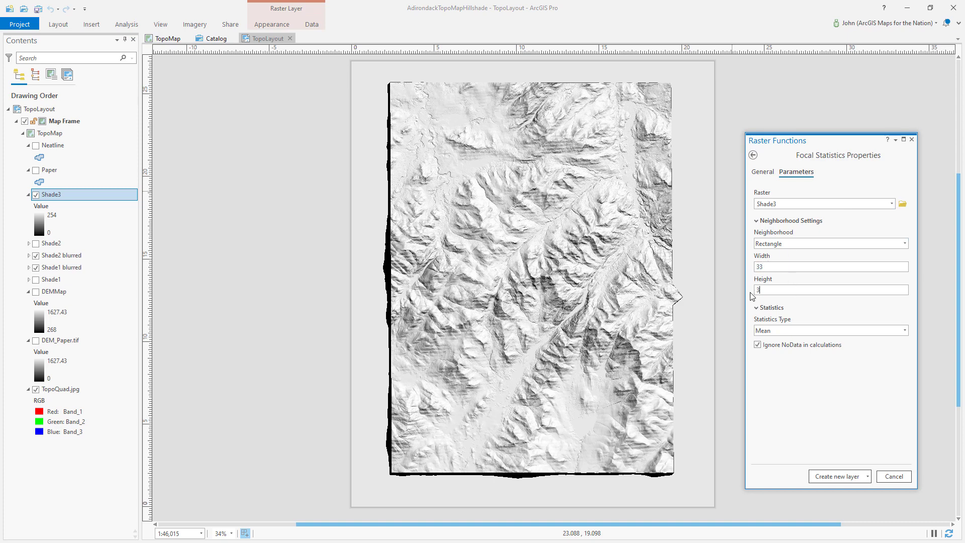
{"action": "left_click", "coordinate": [837, 476]}
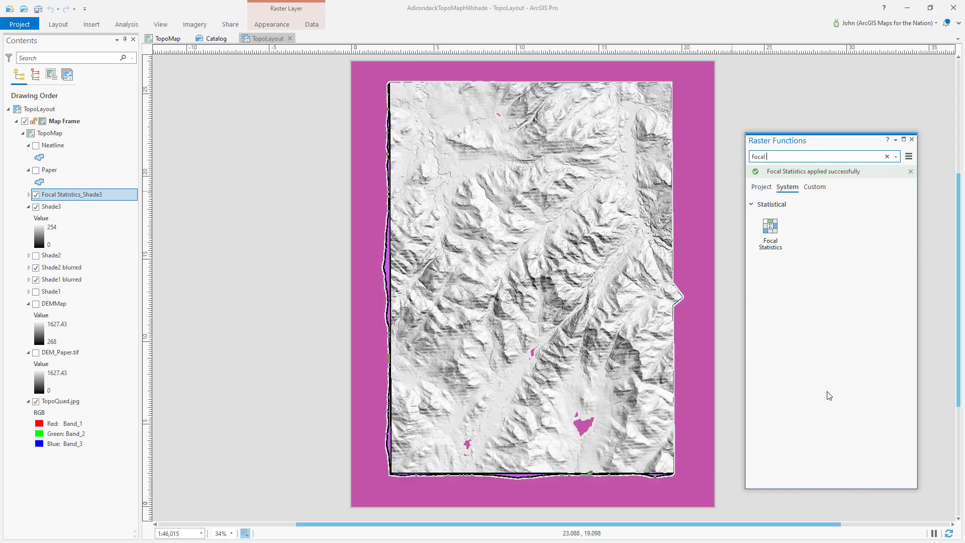
Open the symbology of Focal Statistics_Shade3 with Stretch as its primary symbology, and hide the Shade3 layer
{"action": "right_click", "coordinate": [122, 195]}
{"action": "left_click", "coordinate": [151, 378]}
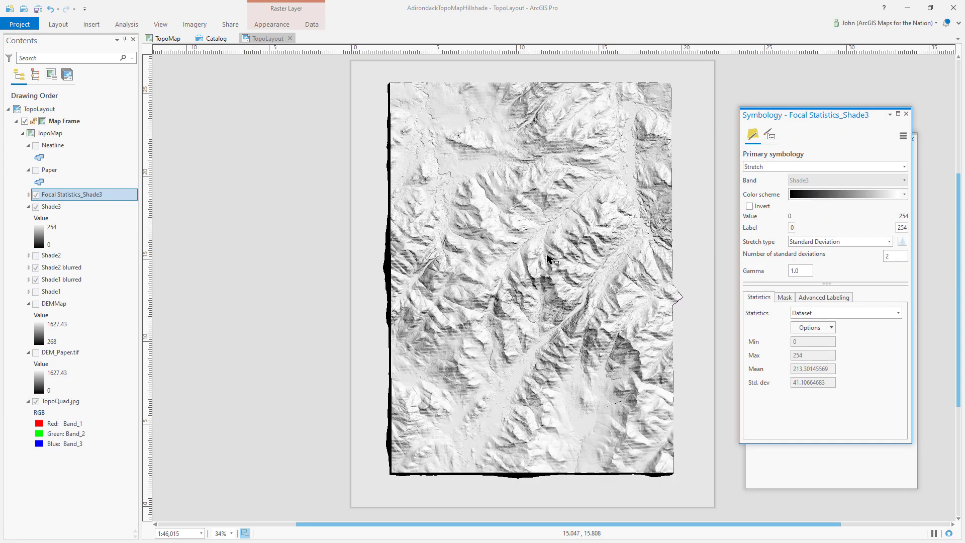
{"action": "left_click", "coordinate": [35, 206]}
{"action": "left_click", "coordinate": [28, 206]}
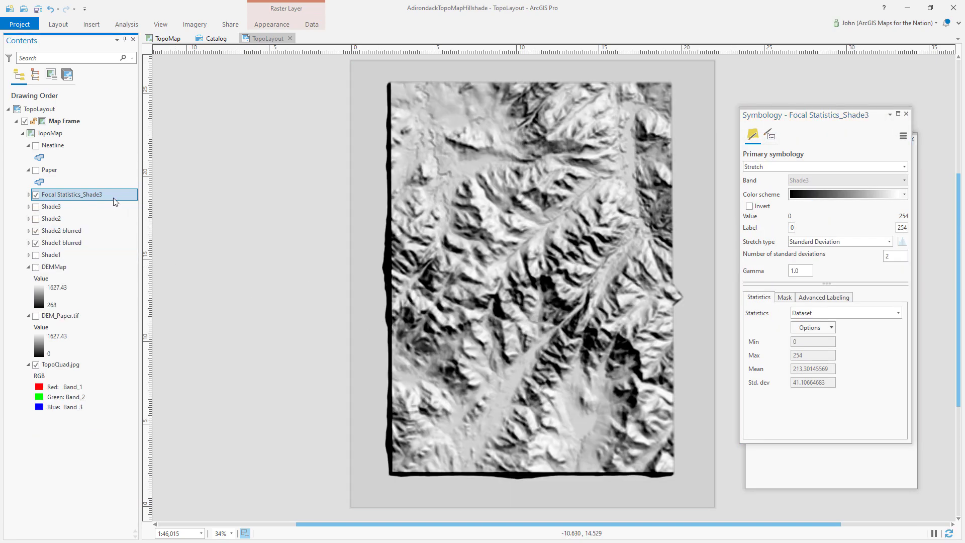
Move the Focal Statistics_Shade3 layer directly above Shade2 blurred and rename it as Shade3 blurred
{"action": "left_click_drag", "start_coordinate": [112, 196], "coordinate": [106, 225]}
{"action": "left_click", "coordinate": [66, 218]}
{"action": "type", "text": "Shade3 blurred"}
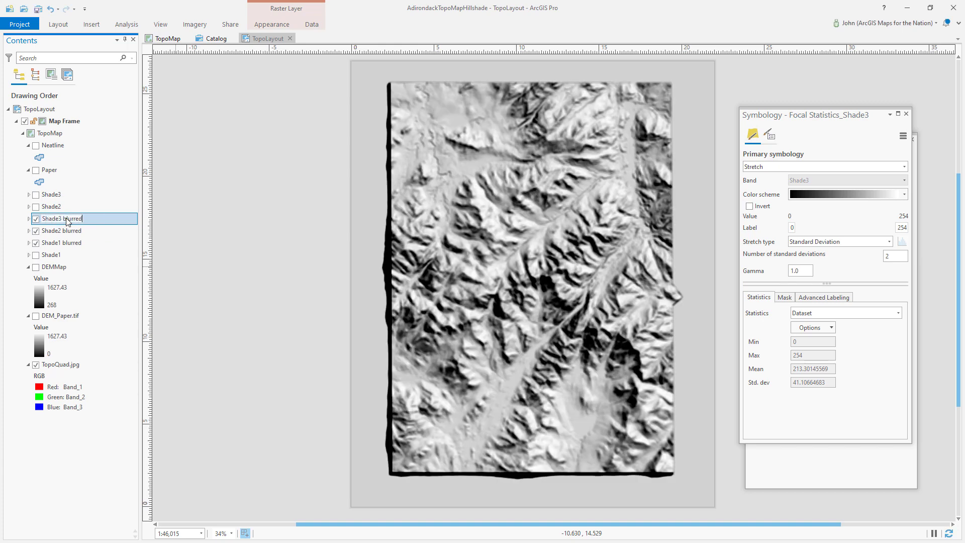
{"action": "key", "text": "Return"}
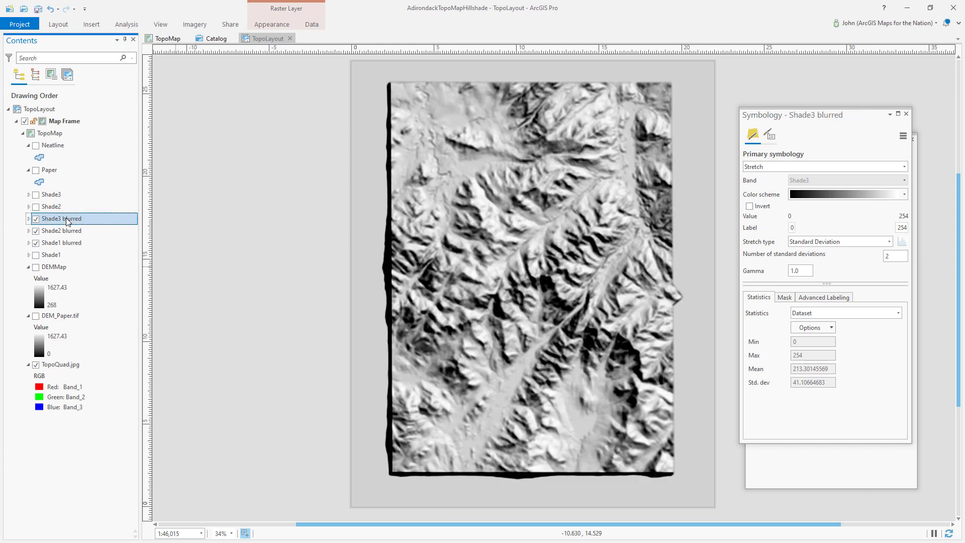
Try the Color Burn and Overlay blend modes on the Shade3 blurred layer
{"action": "left_click", "coordinate": [272, 24]}
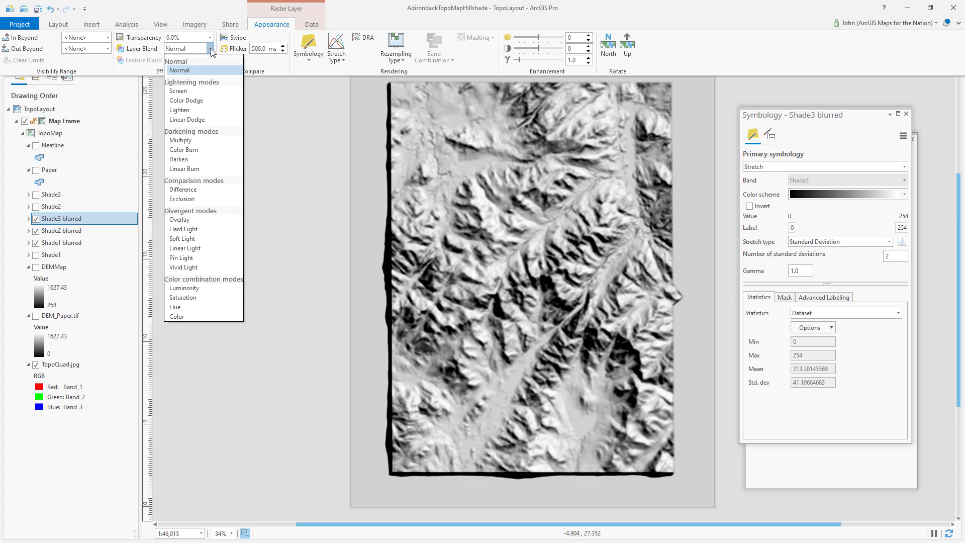
{"action": "left_click", "coordinate": [187, 150]}
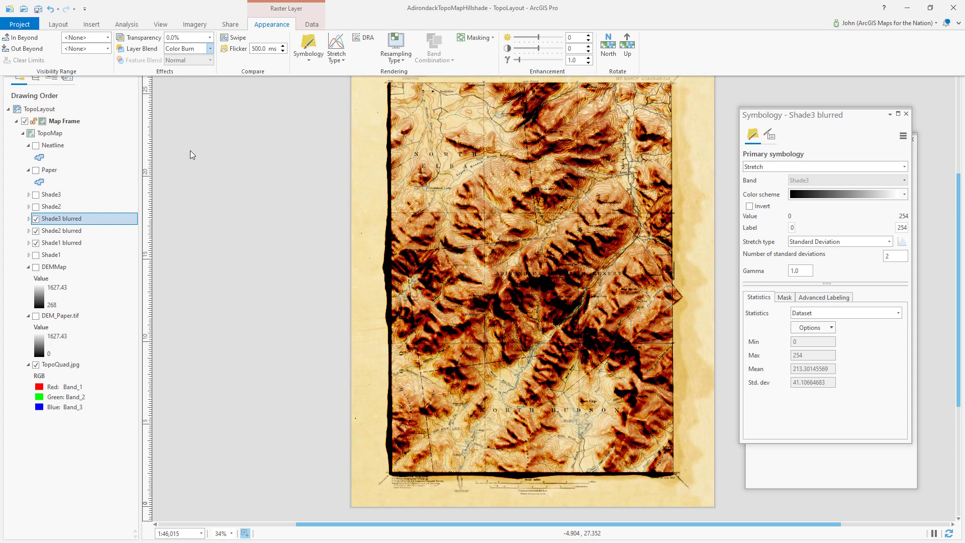
{"action": "left_click", "coordinate": [209, 48]}
{"action": "left_click", "coordinate": [180, 218]}
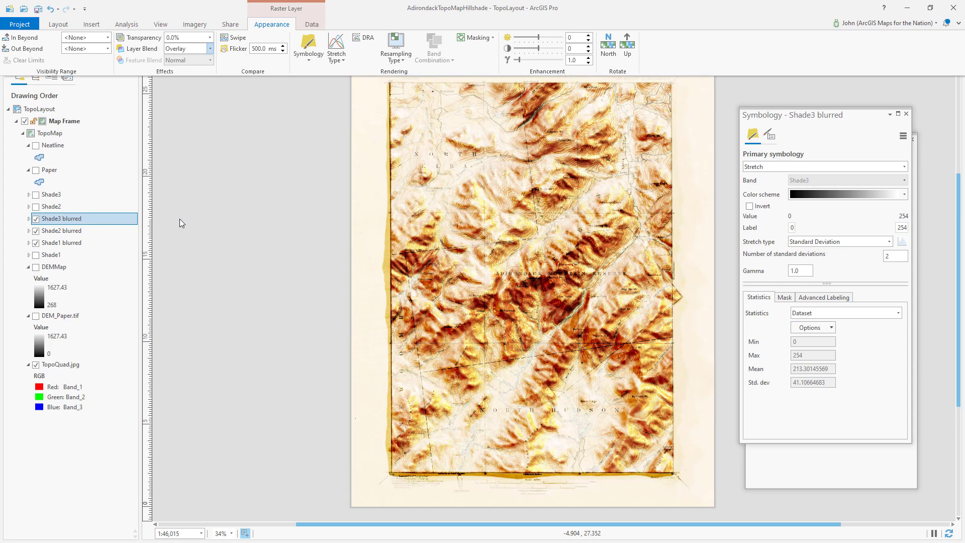
Set the Shade3 blurred layer's blend mode to Soft Light and its transparency to about 32.5%
{"action": "left_click", "coordinate": [210, 48]}
{"action": "left_click", "coordinate": [187, 237]}
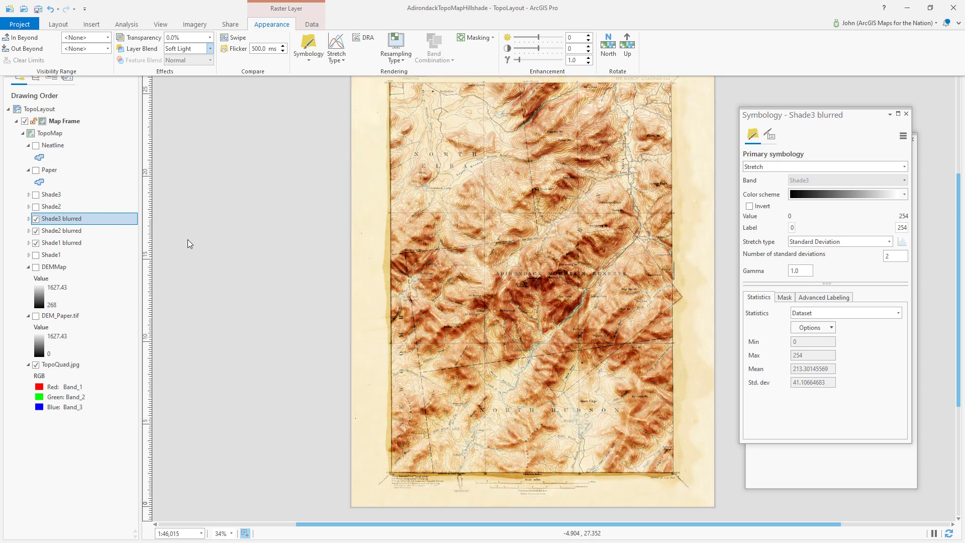
{"action": "left_click", "coordinate": [210, 38]}
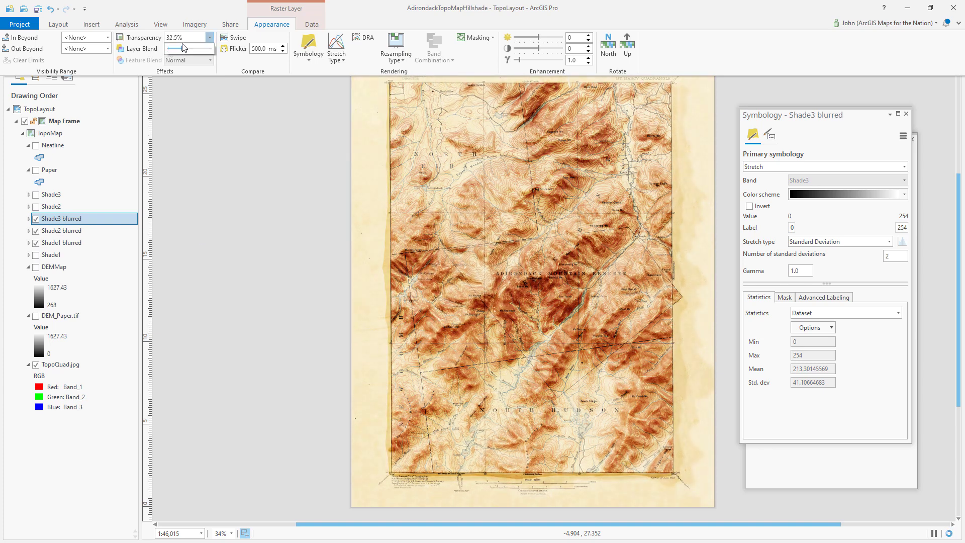
{"action": "left_click", "coordinate": [204, 123]}
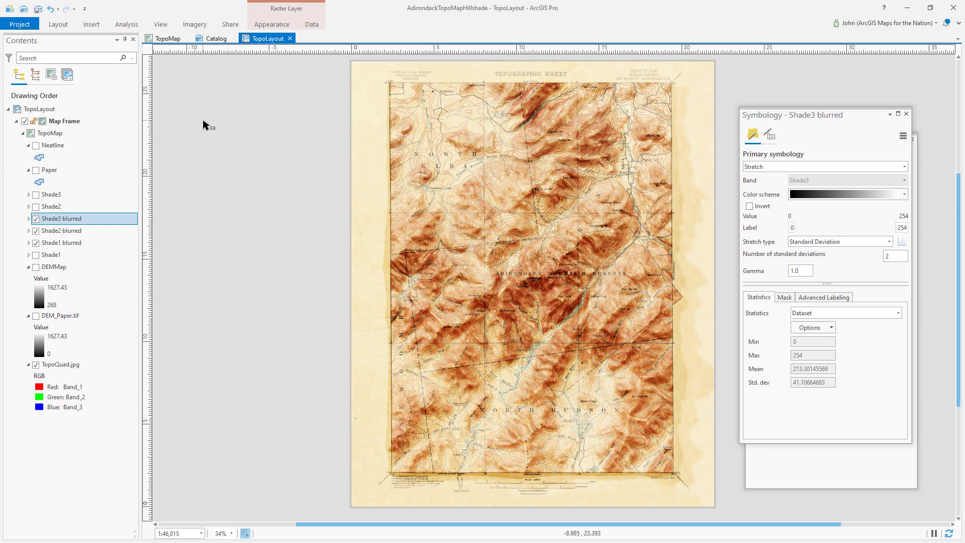
Expand the legends of the three blurred shade layers and open the symbology of Shade1 blurred
{"action": "left_click", "coordinate": [28, 243]}
{"action": "left_click", "coordinate": [29, 231]}
{"action": "left_click", "coordinate": [28, 218]}
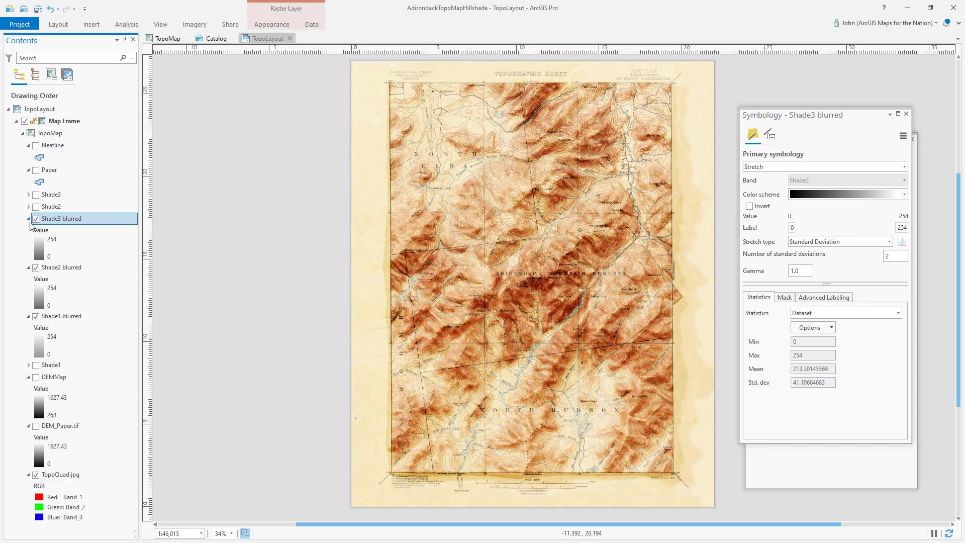
{"action": "left_click", "coordinate": [39, 350]}
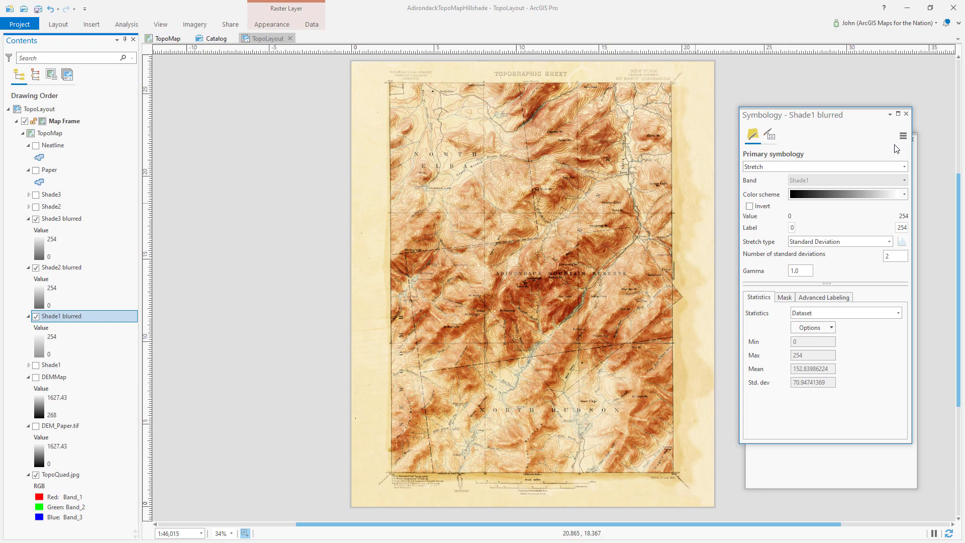
Show the Neatline layer and remove the fill from its polygon symbol, leaving only the stroke
{"action": "left_click", "coordinate": [35, 146]}
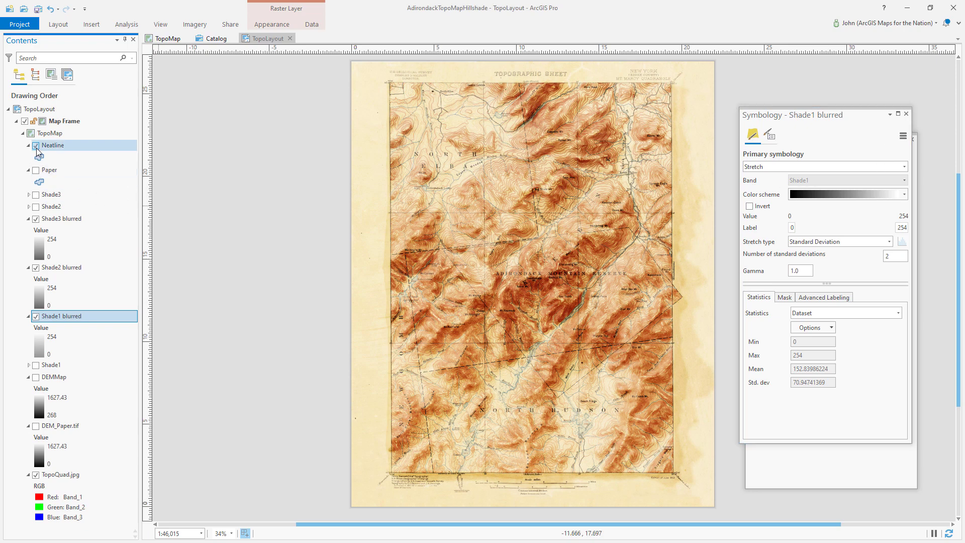
{"action": "left_click", "coordinate": [38, 157]}
{"action": "left_click", "coordinate": [784, 144]}
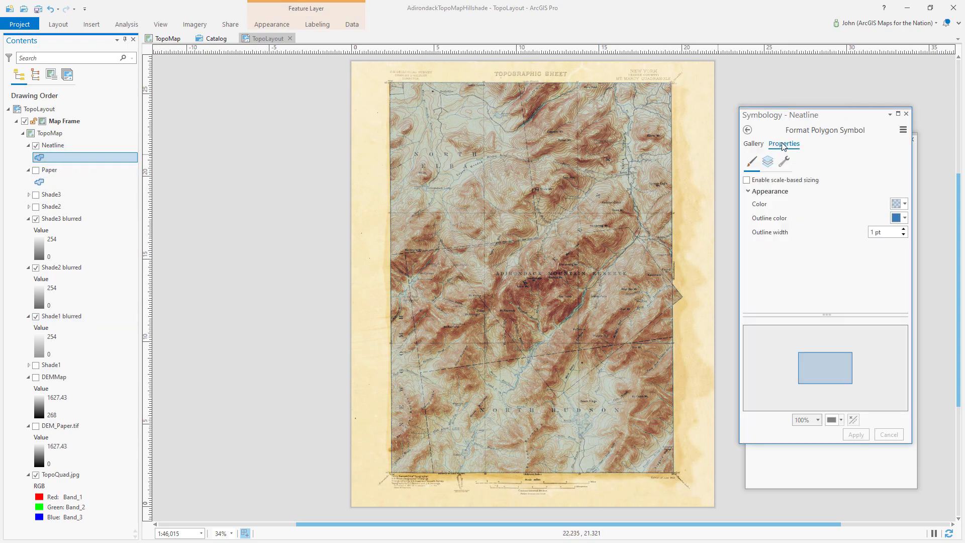
{"action": "left_click", "coordinate": [767, 161]}
{"action": "left_click", "coordinate": [783, 161]}
{"action": "left_click", "coordinate": [812, 290]}
{"action": "left_click", "coordinate": [767, 161]}
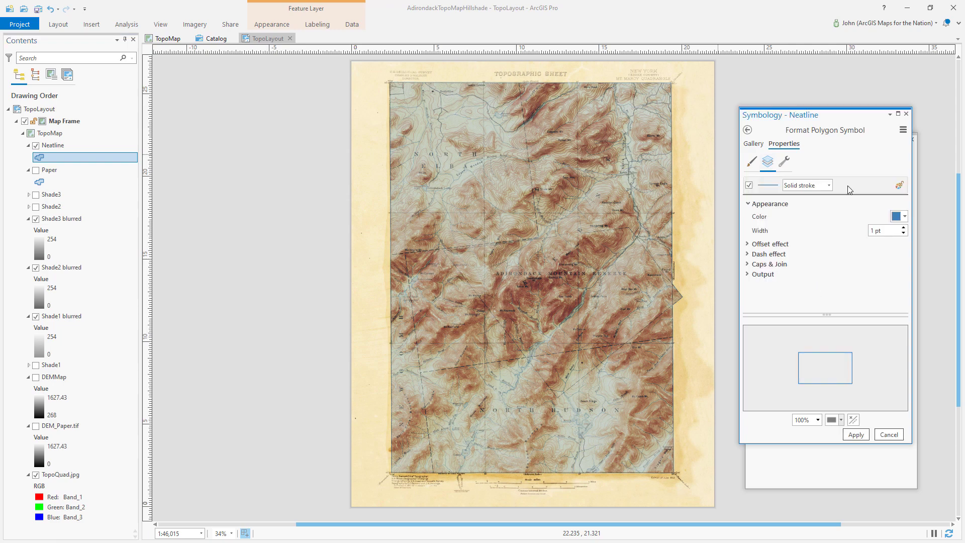
Change the Neatline outline from a solid to a gradient stroke with a width of 12 pt
{"action": "left_click", "coordinate": [827, 185]}
{"action": "left_click", "coordinate": [817, 216]}
{"action": "left_click_drag", "start_coordinate": [883, 243], "coordinate": [857, 241]}
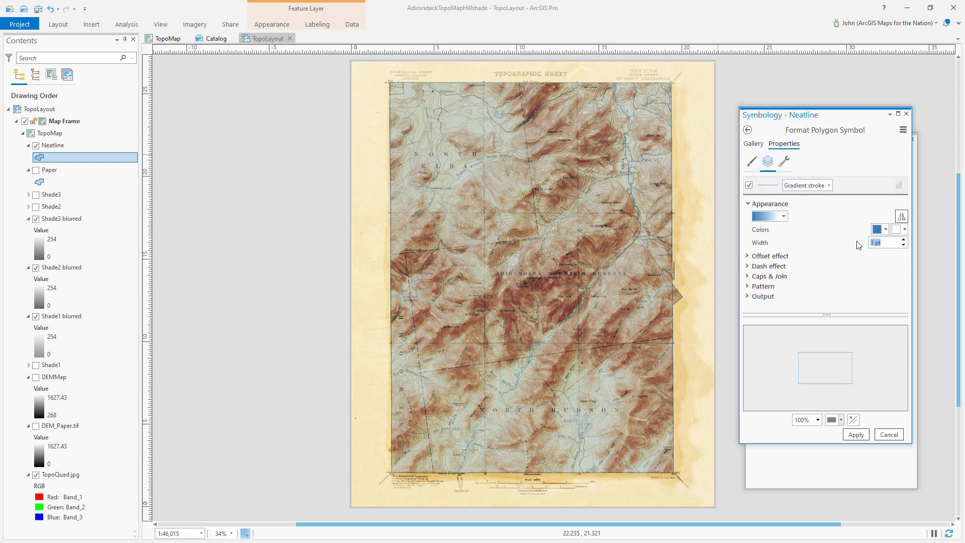
{"action": "type", "text": "12"}
{"action": "key", "text": "Tab"}
Set the two colors of the Neatline gradient stroke to gray and black
{"action": "left_click", "coordinate": [895, 229]}
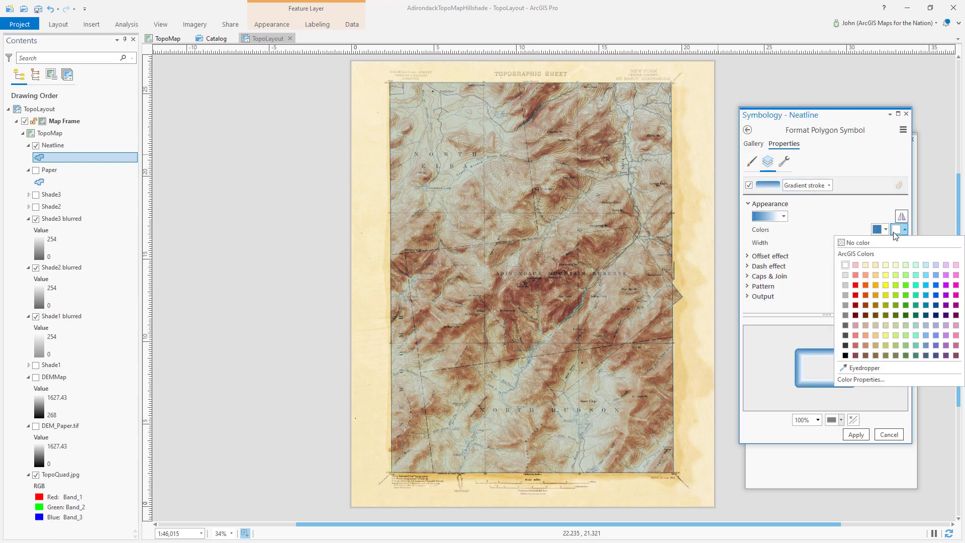
{"action": "left_click", "coordinate": [853, 361]}
{"action": "left_click", "coordinate": [877, 230]}
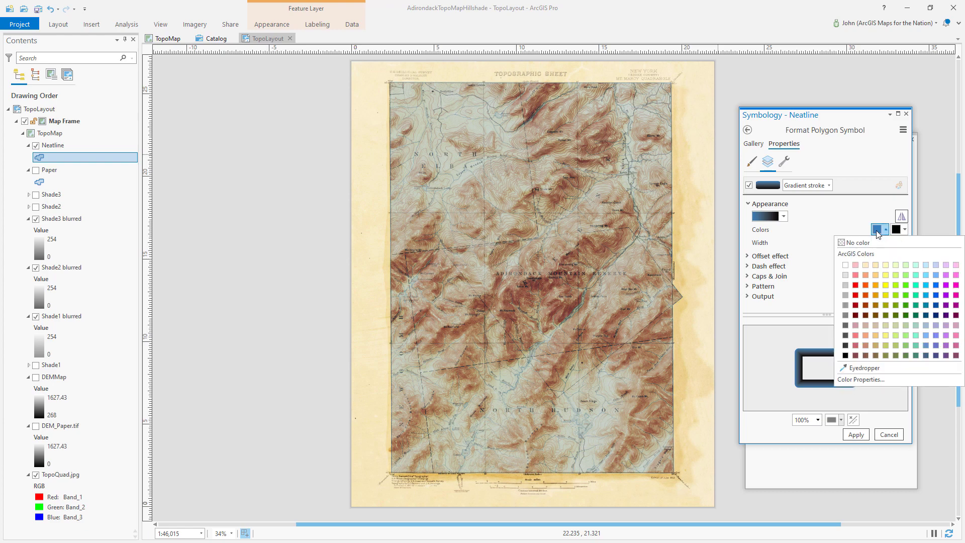
{"action": "left_click", "coordinate": [847, 315]}
Edit the gradient stroke's color scheme so its first color stop is black with 100% transparency
{"action": "left_click", "coordinate": [783, 216]}
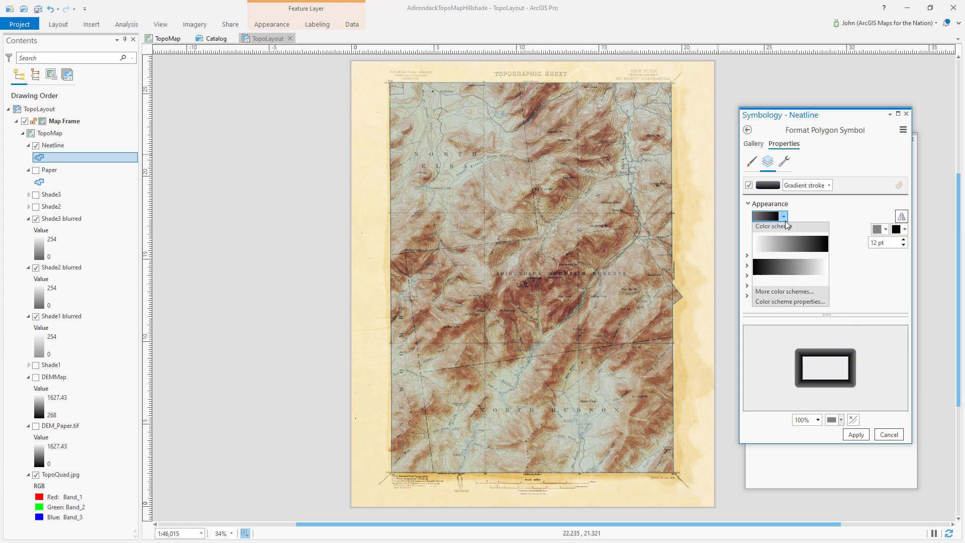
{"action": "left_click", "coordinate": [789, 301]}
{"action": "left_click", "coordinate": [655, 239]}
{"action": "left_click", "coordinate": [654, 367]}
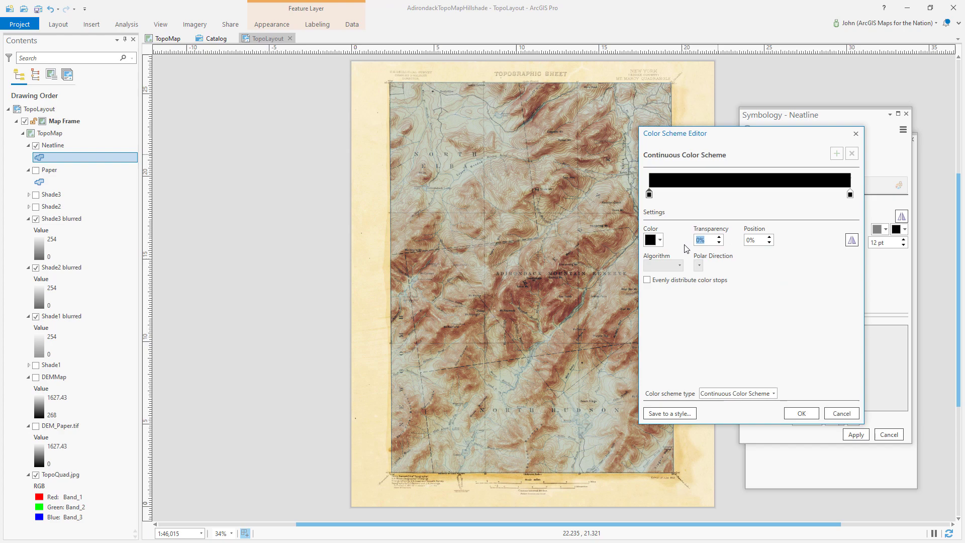
{"action": "type", "text": "100"}
{"action": "key", "text": "Tab"}
Add a middle color stop to the gradient, adjust its position, and accept the color scheme
{"action": "left_click", "coordinate": [849, 194]}
{"action": "left_click", "coordinate": [836, 155]}
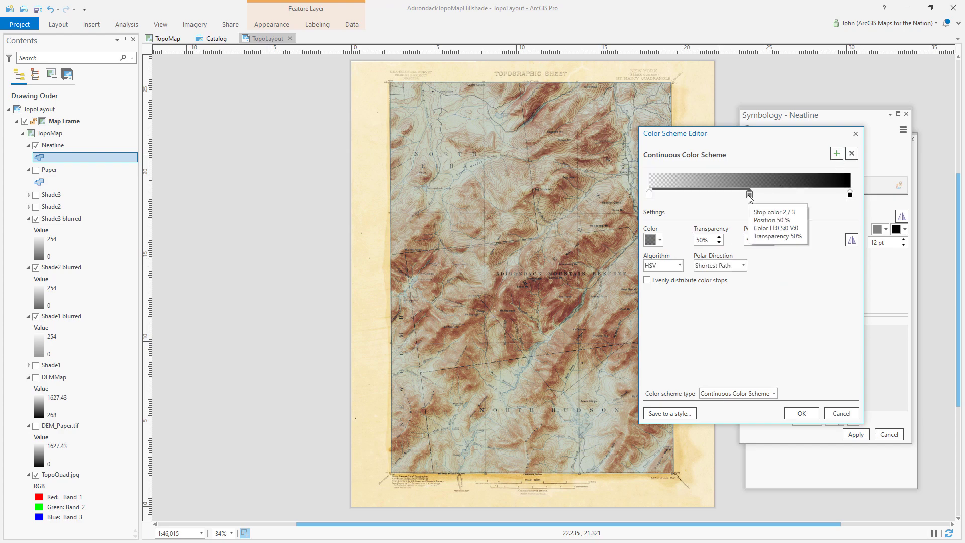
{"action": "mouse_move", "coordinate": [749, 194]}
{"action": "left_mouse_down"}
{"action": "mouse_move", "coordinate": [789, 195]}
{"action": "mouse_move", "coordinate": [719, 197]}
{"action": "mouse_move", "coordinate": [747, 196]}
{"action": "left_mouse_up"}
{"action": "left_click", "coordinate": [802, 413]}
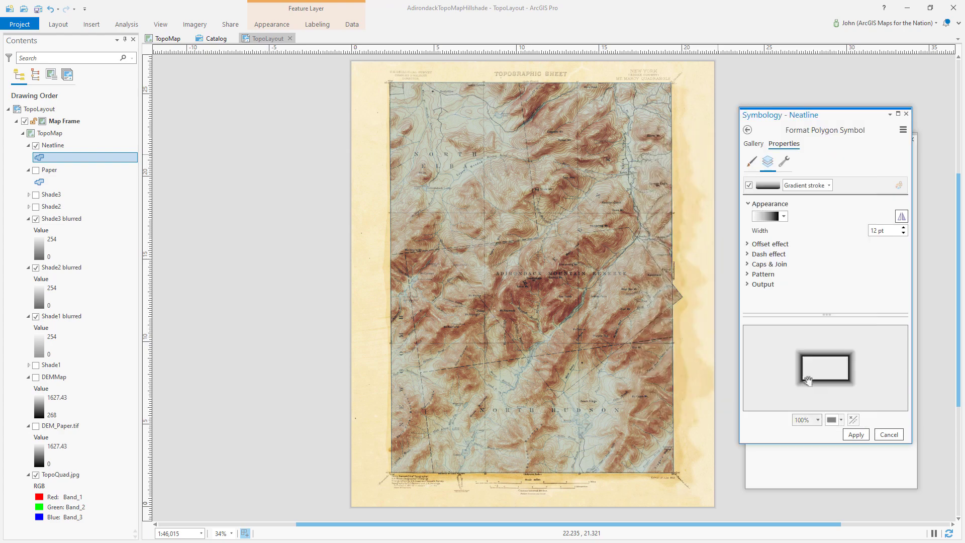
Give the Neatline gradient stroke a 6 pt offset with the Accurate option, and apply the symbol change
{"action": "left_click", "coordinate": [765, 244]}
{"action": "left_click_drag", "start_coordinate": [880, 256], "coordinate": [847, 259]}
{"action": "type", "text": "6"}
{"action": "key", "text": "Tab"}
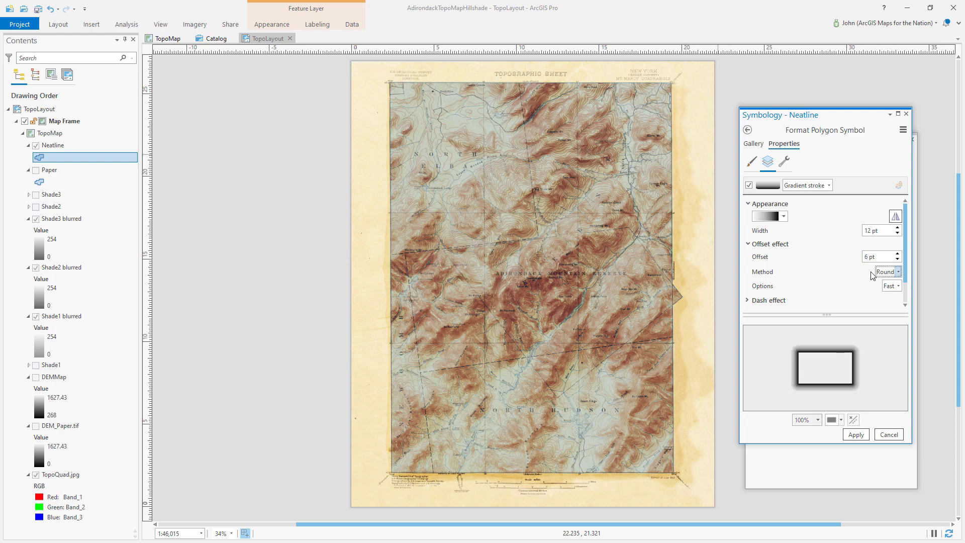
{"action": "left_click", "coordinate": [889, 286]}
{"action": "left_click", "coordinate": [890, 305]}
{"action": "left_click", "coordinate": [862, 441]}
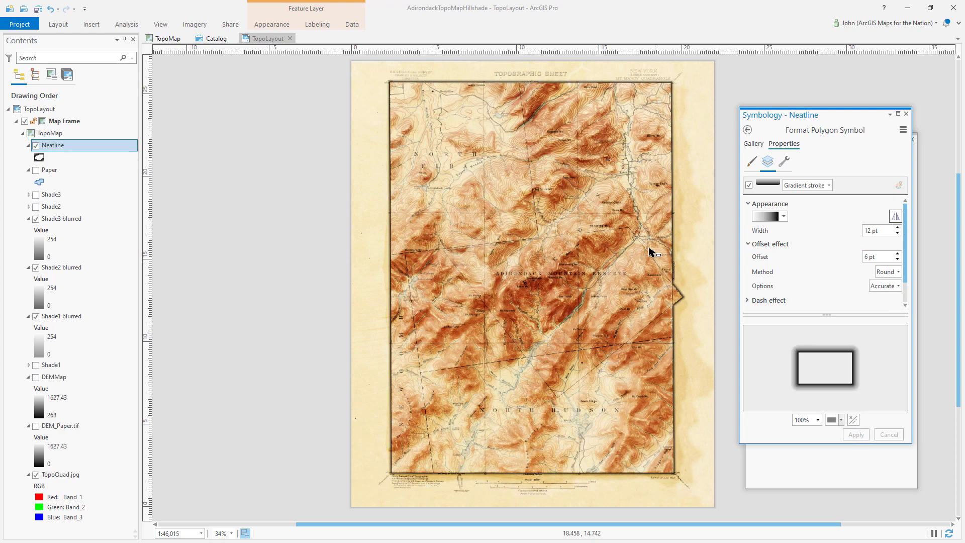
Set the Neatline layer's blend mode to Overlay and toggle the layer's visibility to check the effect
{"action": "left_click", "coordinate": [271, 24]}
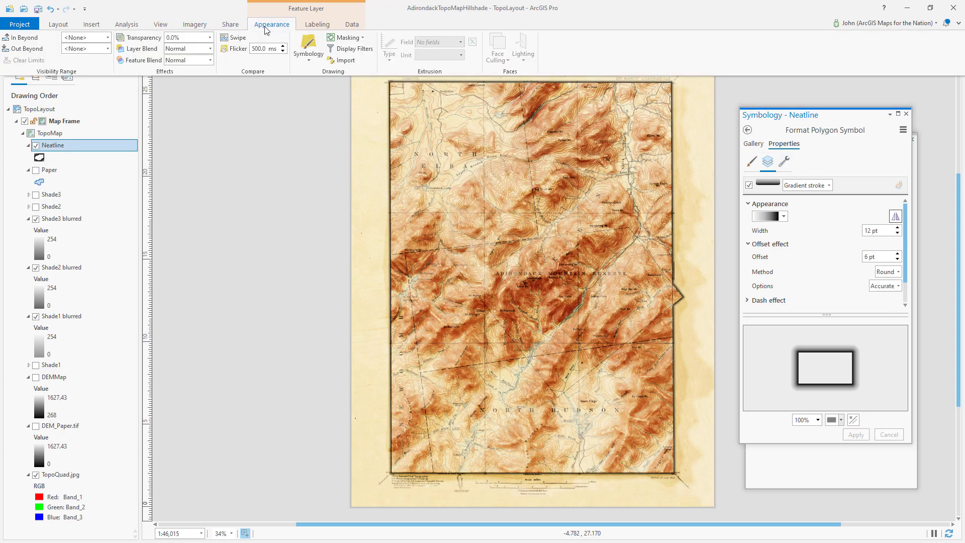
{"action": "left_click", "coordinate": [210, 49]}
{"action": "left_click", "coordinate": [216, 209]}
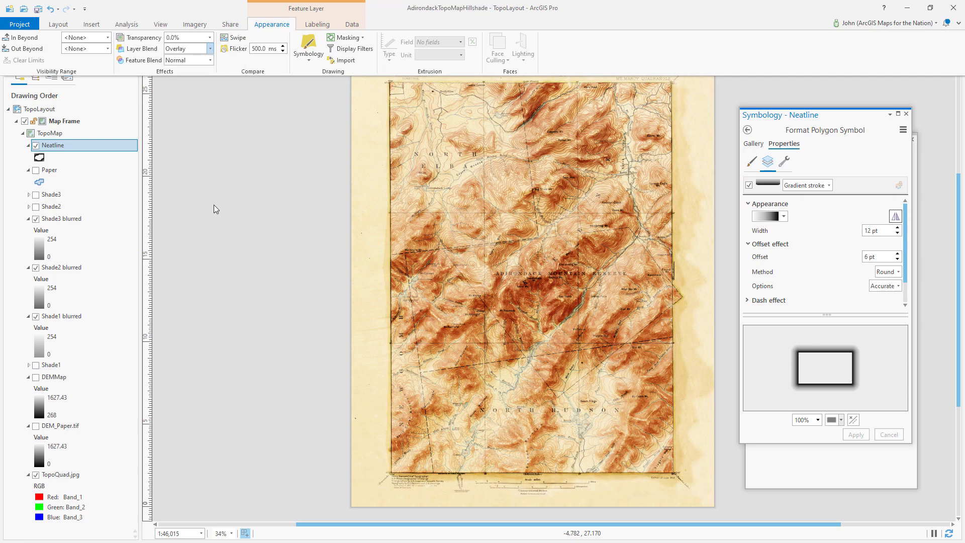
{"action": "left_click", "coordinate": [35, 147]}
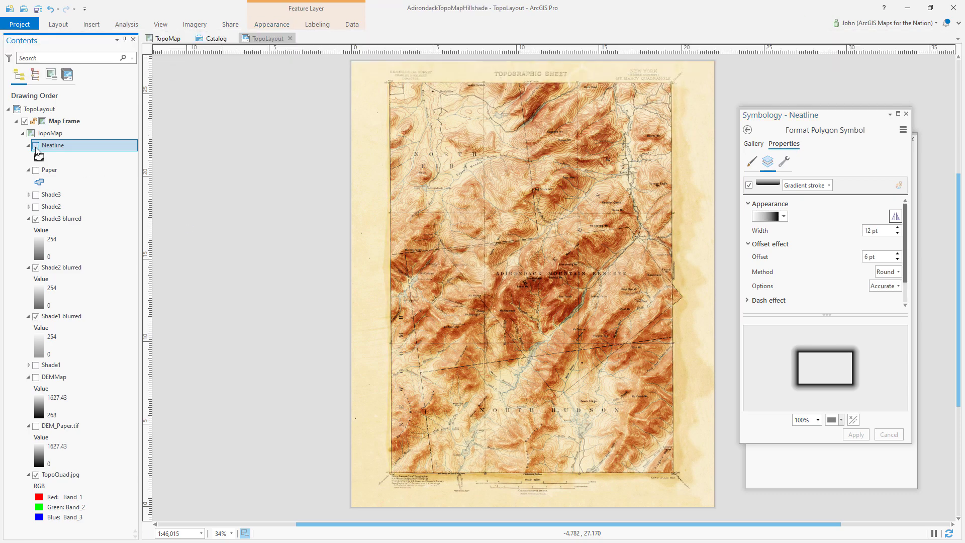
Set the Neatline gradient stroke's width to 24 pt and its offset to 12 pt, and apply the change
{"action": "left_click_drag", "start_coordinate": [872, 232], "coordinate": [863, 258]}
{"action": "type", "text": "2412"}
{"action": "key", "text": "Tab"}
{"action": "left_click", "coordinate": [855, 435]}
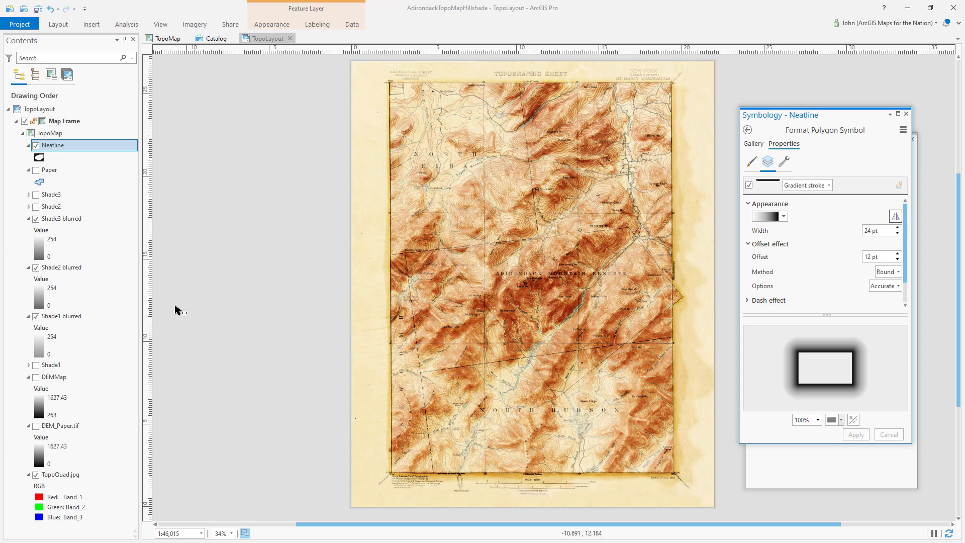
Move the DEM_Paper.tif layer directly above Shade3 blurred and turn it on
{"action": "left_click", "coordinate": [107, 430]}
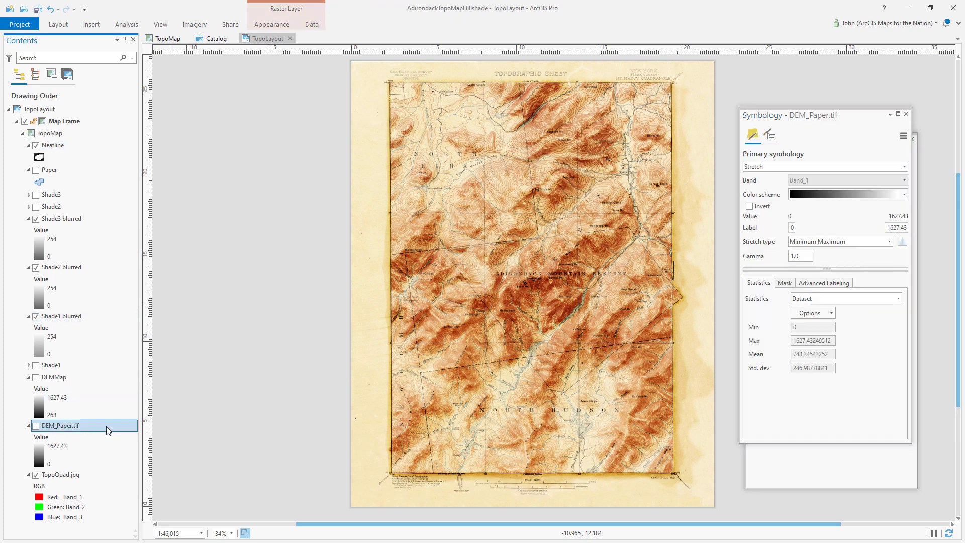
{"action": "left_click_drag", "start_coordinate": [107, 431], "coordinate": [101, 222]}
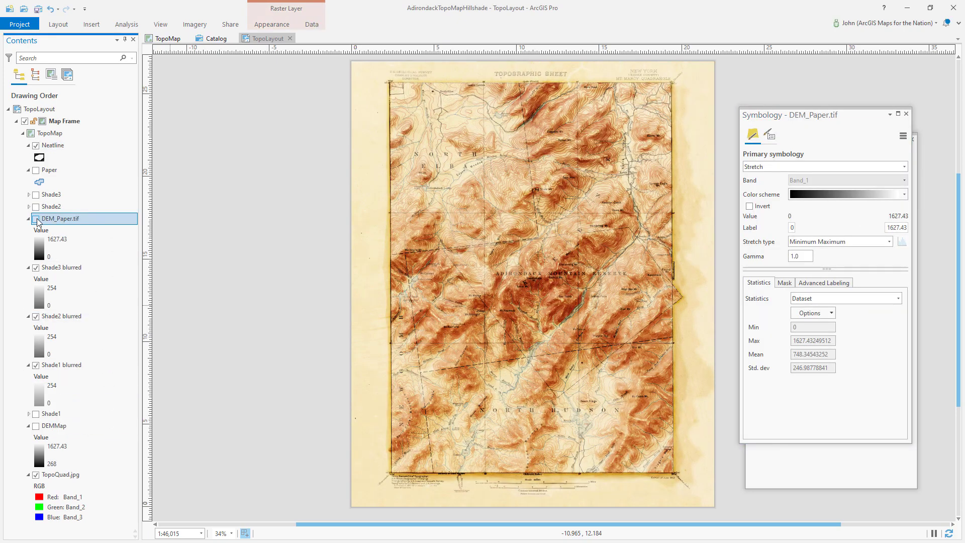
{"action": "left_click", "coordinate": [36, 220]}
Format DEM_Paper.tif's color scheme to run from opaque white at the low end to white with 100% transparency at the high end
{"action": "left_click", "coordinate": [829, 199]}
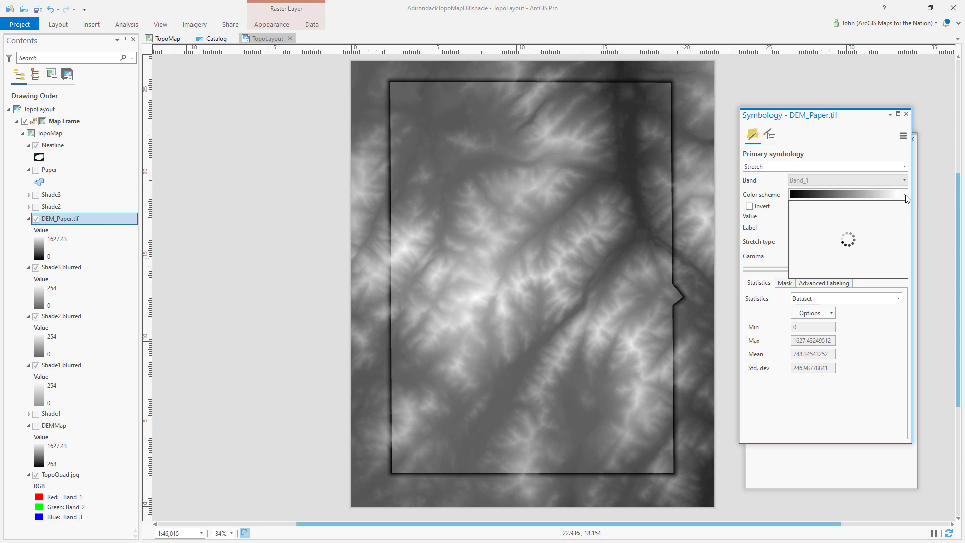
{"action": "left_click", "coordinate": [823, 493]}
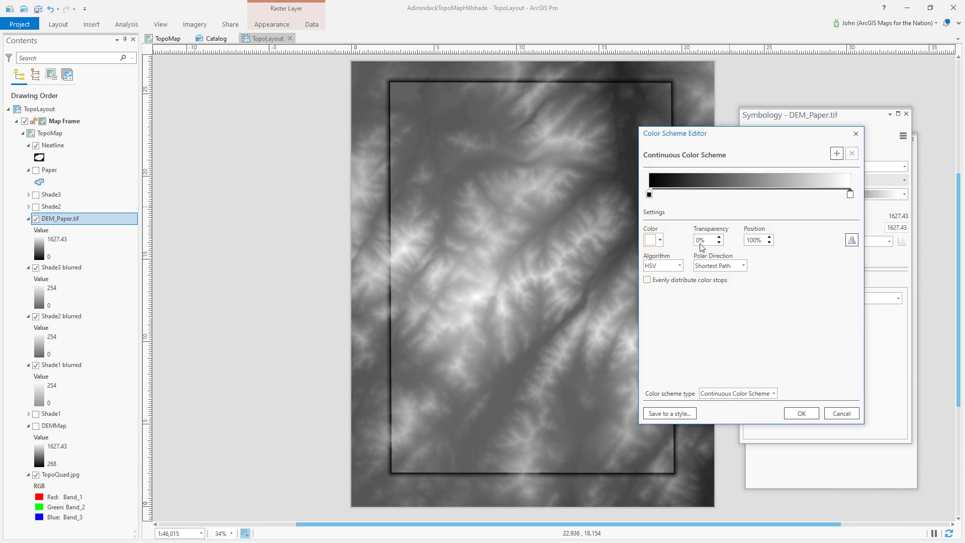
{"action": "left_click", "coordinate": [649, 193]}
{"action": "left_click", "coordinate": [654, 240]}
{"action": "left_click", "coordinate": [655, 278]}
{"action": "left_click", "coordinate": [849, 194]}
{"action": "left_click", "coordinate": [711, 240]}
{"action": "type", "text": "1"}
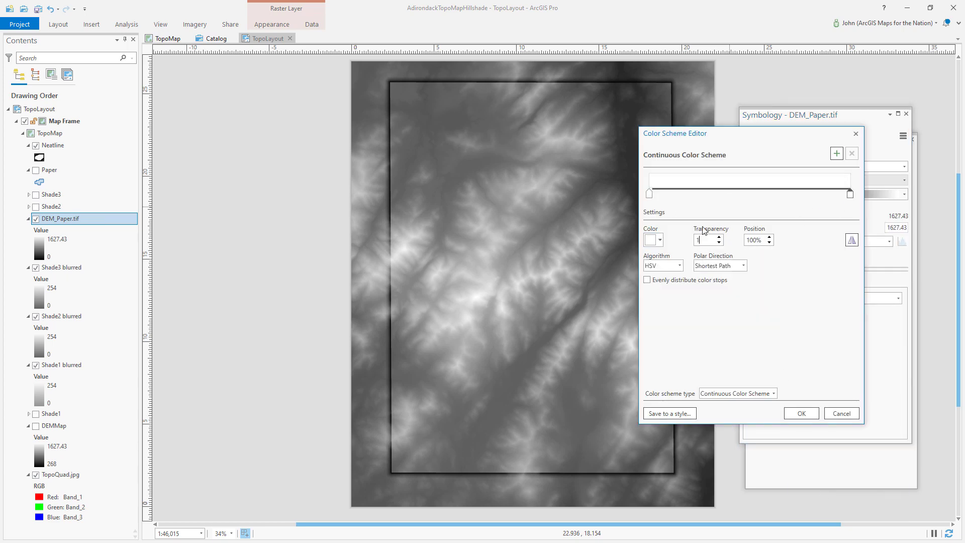
{"action": "type", "text": "00"}
{"action": "key", "text": "Tab"}
{"action": "left_click", "coordinate": [800, 413]}
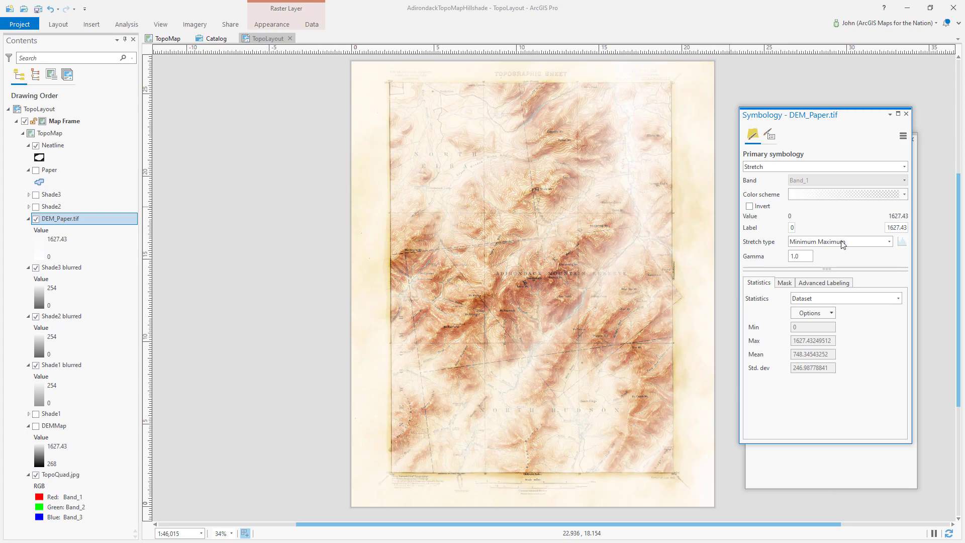
Move the transparent stop of DEM_Paper.tif's color scheme to about a third of the ramp and accept the scheme
{"action": "left_click", "coordinate": [903, 194]}
{"action": "left_click", "coordinate": [832, 490]}
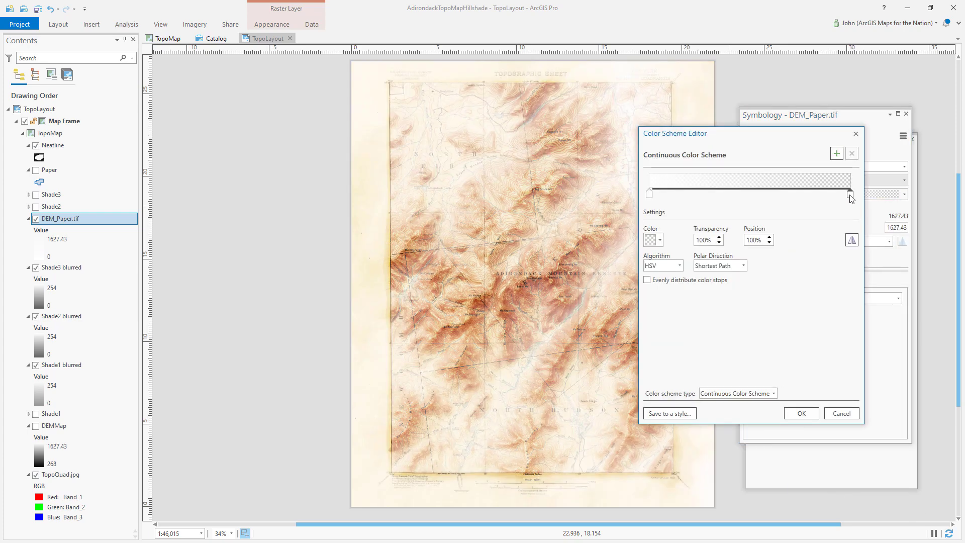
{"action": "left_click_drag", "start_coordinate": [851, 199], "coordinate": [717, 194]}
{"action": "left_click", "coordinate": [801, 413]}
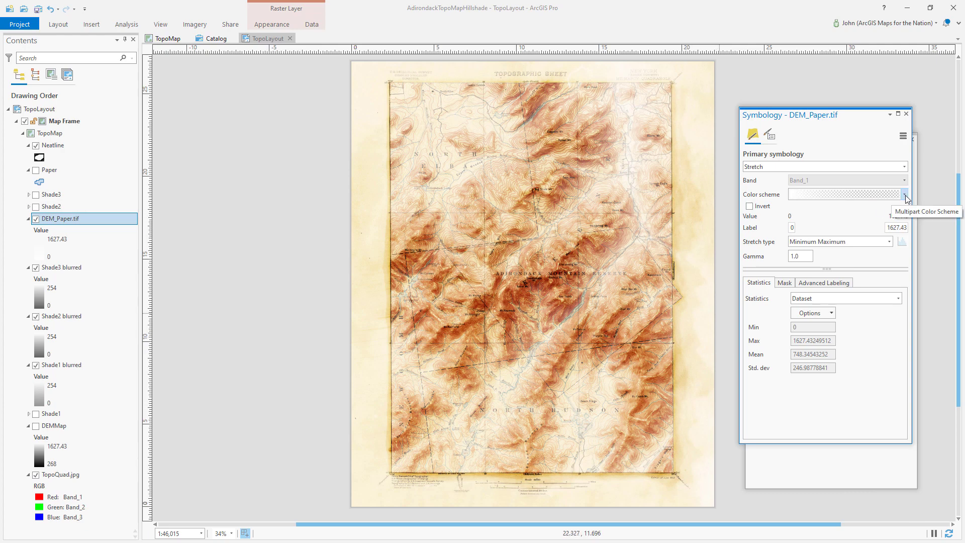
Set DEM_Paper.tif's layer blend to Screen and its transparency to 36.1%
{"action": "left_click", "coordinate": [272, 25]}
{"action": "left_click", "coordinate": [210, 48]}
{"action": "left_click", "coordinate": [188, 98]}
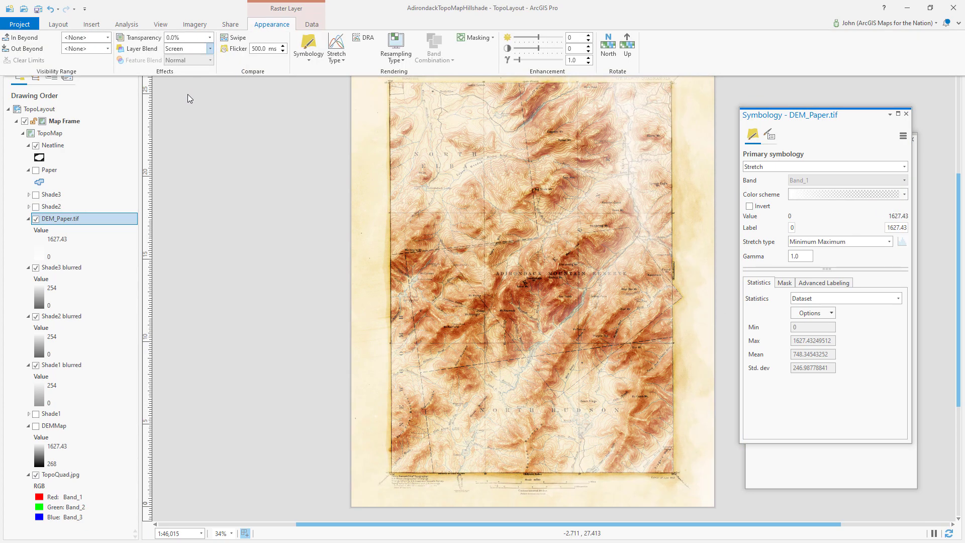
{"action": "left_click", "coordinate": [210, 37]}
{"action": "left_click_drag", "start_coordinate": [168, 48], "coordinate": [183, 49]}
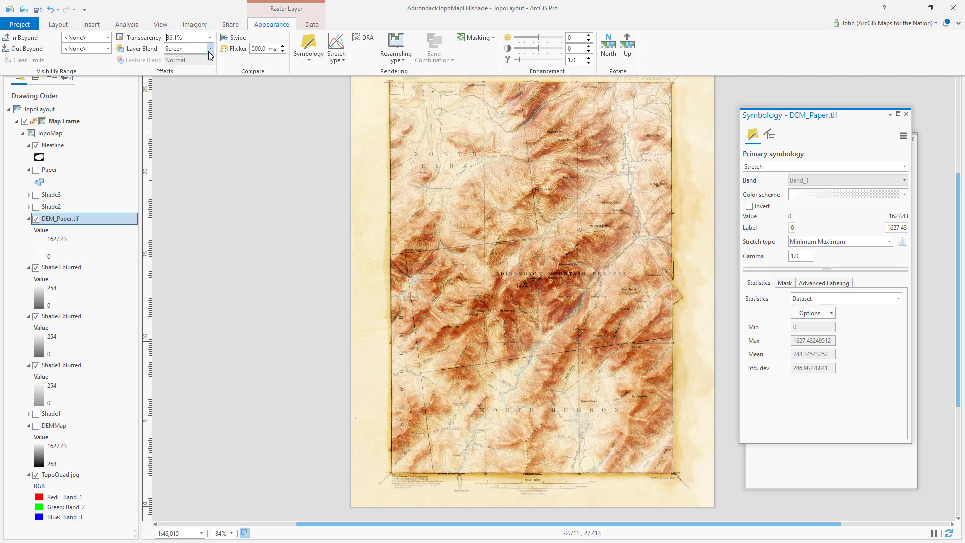
Try the Overlay, Multiply and Normal layer blends on DEM_Paper.tif and return it to Screen
{"action": "left_click", "coordinate": [210, 48]}
{"action": "left_click", "coordinate": [182, 220]}
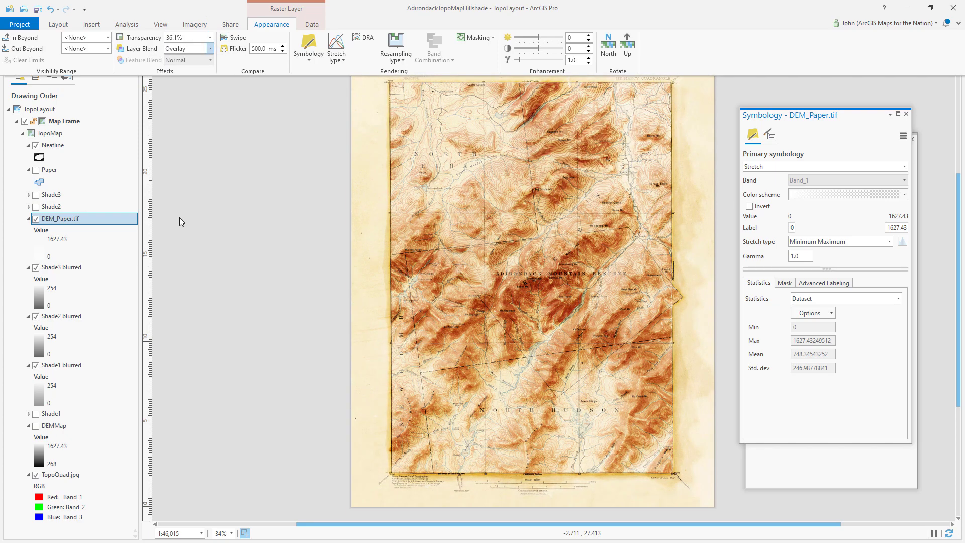
{"action": "left_click", "coordinate": [203, 52]}
{"action": "left_click", "coordinate": [181, 147]}
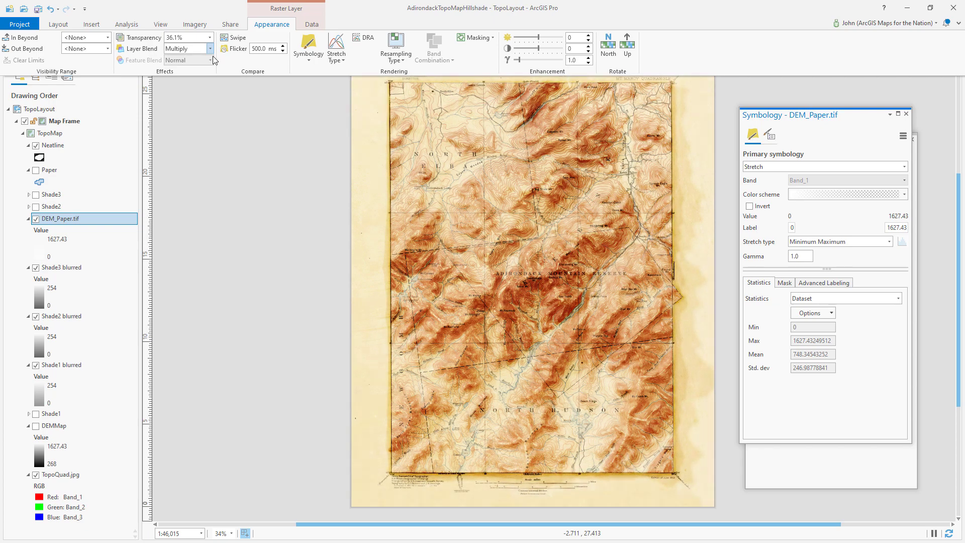
{"action": "left_click", "coordinate": [210, 50]}
{"action": "left_click", "coordinate": [186, 72]}
{"action": "left_click", "coordinate": [210, 48]}
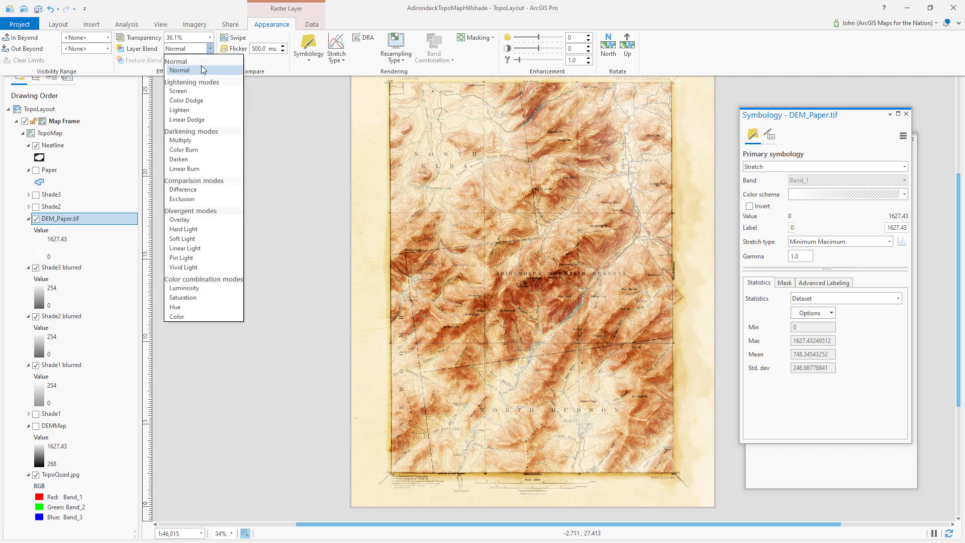
{"action": "left_click", "coordinate": [186, 95]}
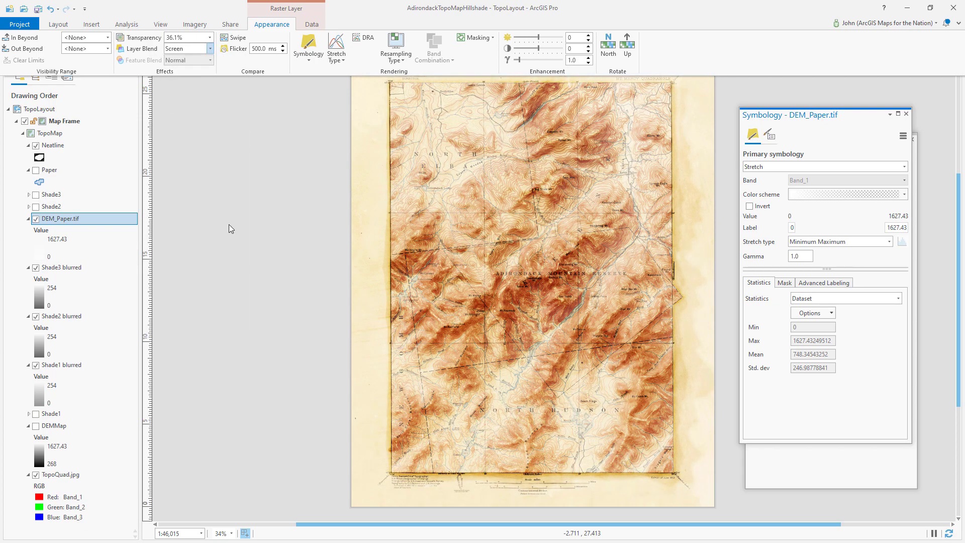
Try DEM_Paper.tif beneath the Shade1 blurred layer and move it back above Shade3 blurred
{"action": "left_click", "coordinate": [231, 229]}
{"action": "left_click_drag", "start_coordinate": [103, 219], "coordinate": [86, 403]}
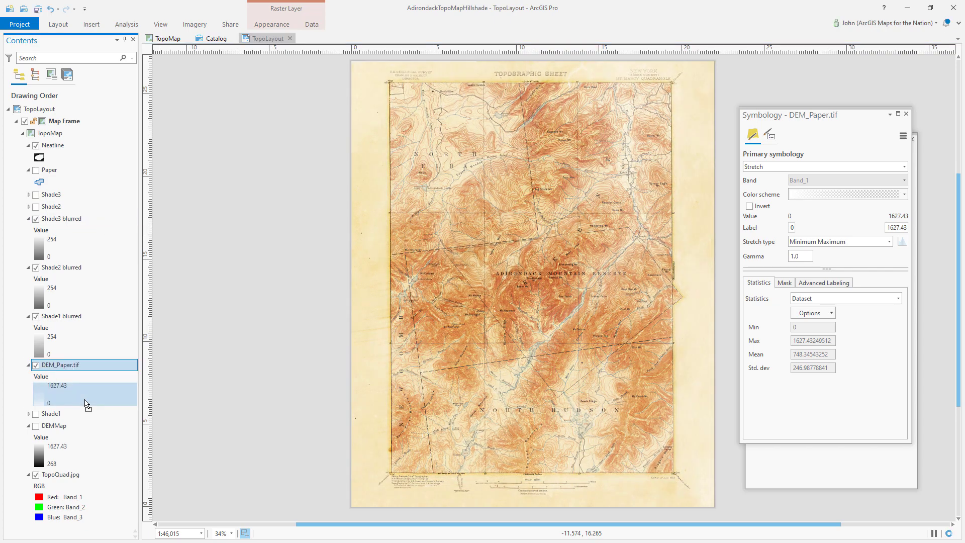
{"action": "left_click_drag", "start_coordinate": [94, 365], "coordinate": [99, 220]}
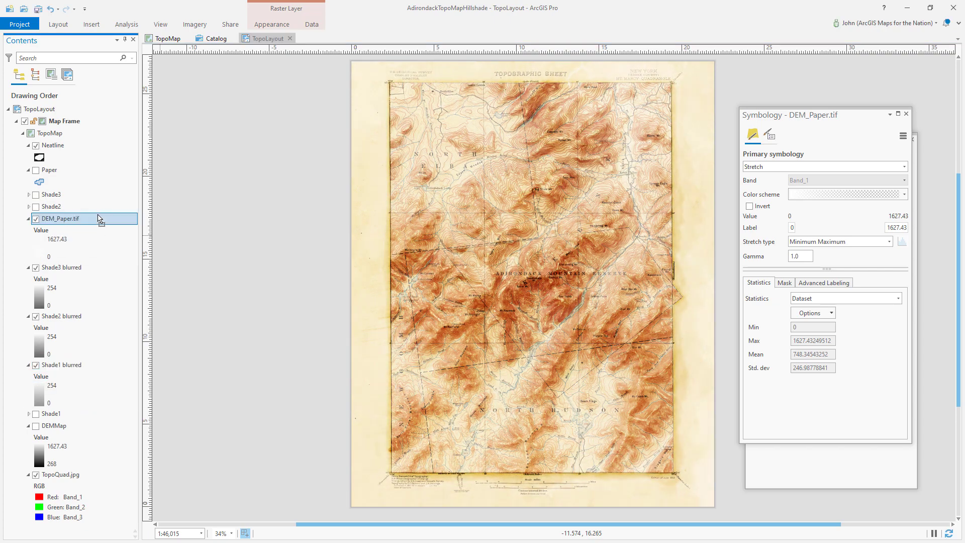
Create a slope layer from DEMMap with the Slope raster function
{"action": "left_click", "coordinate": [189, 25]}
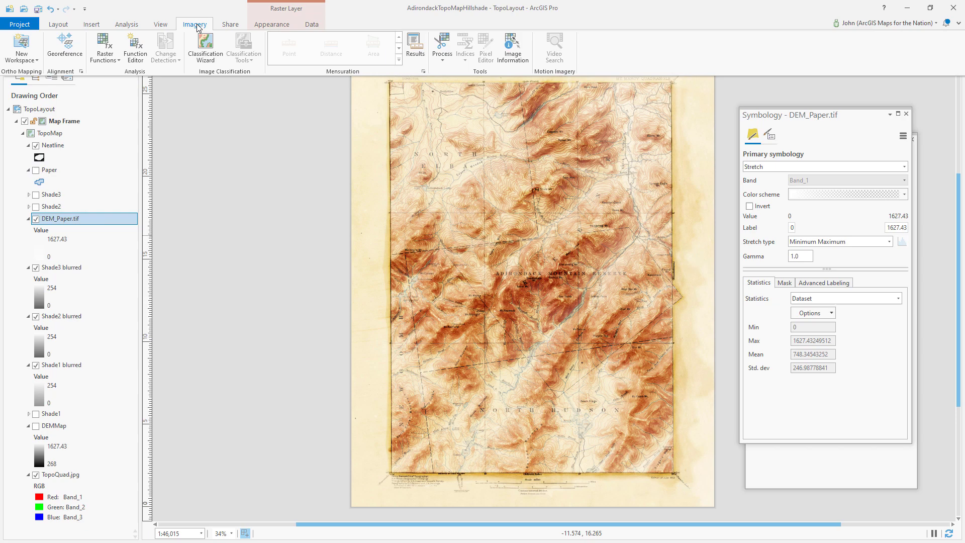
{"action": "left_click", "coordinate": [104, 40]}
{"action": "scroll", "coordinate": [834, 301], "scroll_direction": "down", "scroll_amount": 10}
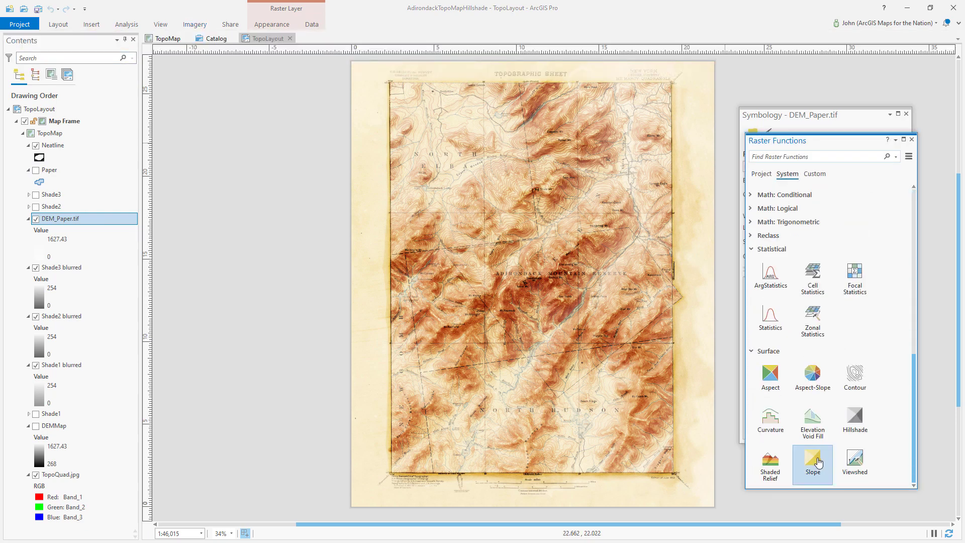
{"action": "left_click", "coordinate": [814, 459]}
{"action": "left_click", "coordinate": [892, 205]}
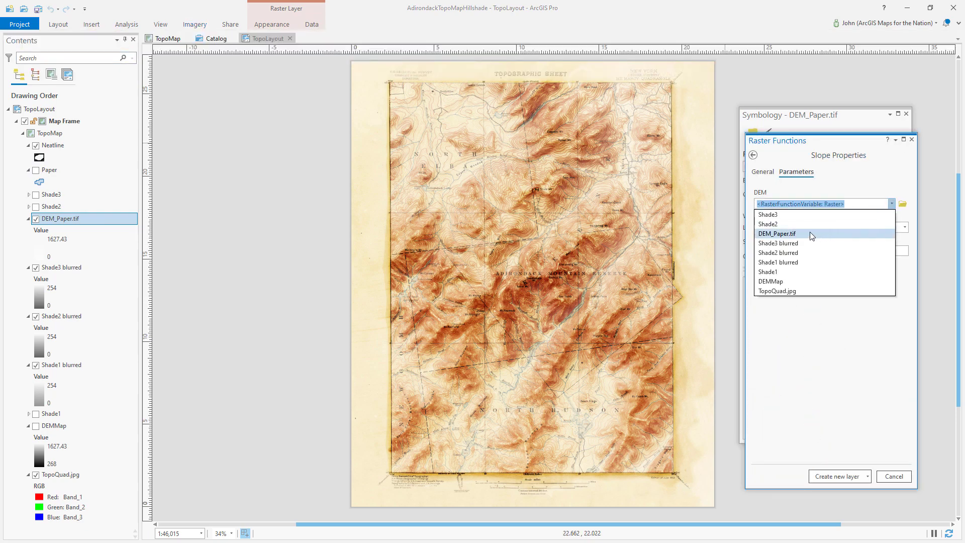
{"action": "left_click", "coordinate": [796, 283]}
{"action": "left_click", "coordinate": [829, 477]}
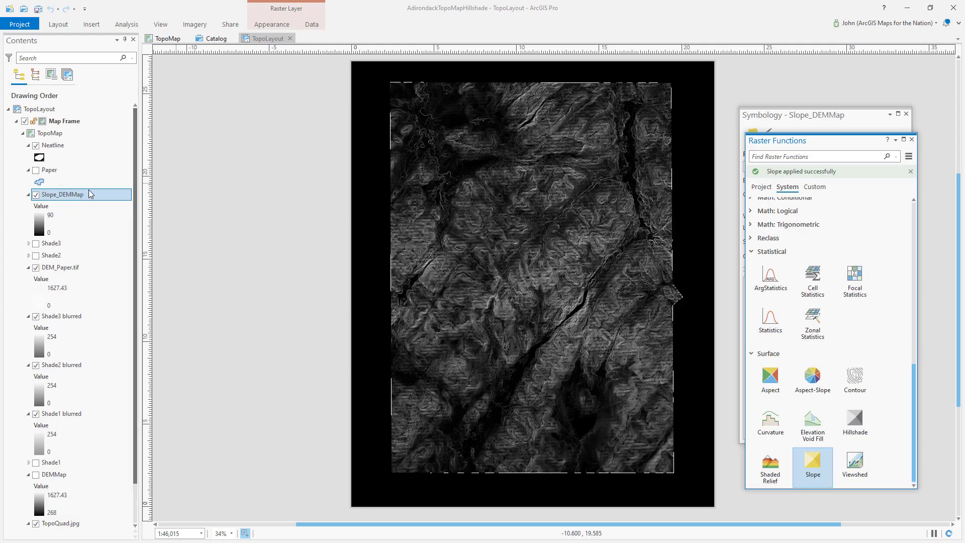
Edit Slope_DEMMap's color scheme so both stops are black and the first stop has 100% transparency
{"action": "right_click", "coordinate": [90, 194]}
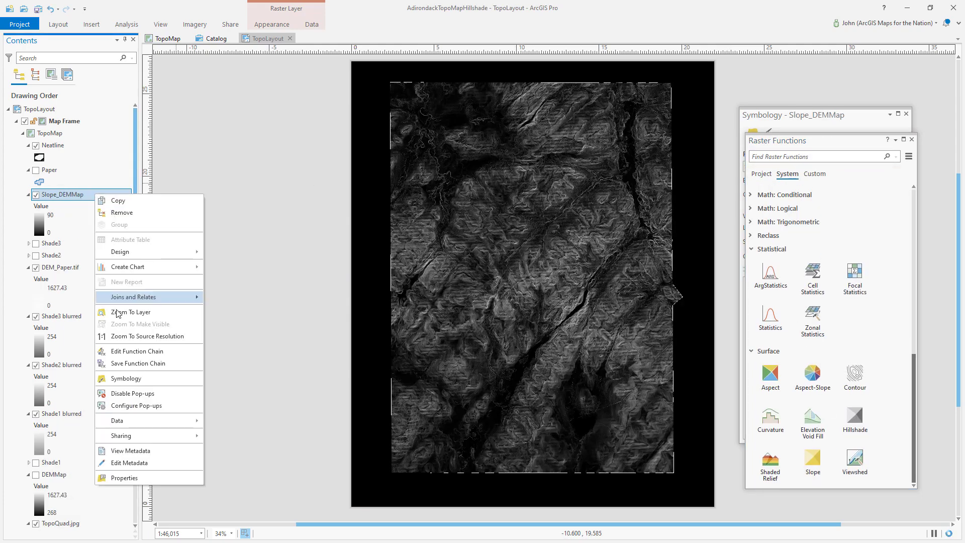
{"action": "left_click", "coordinate": [131, 297]}
{"action": "left_click", "coordinate": [902, 196]}
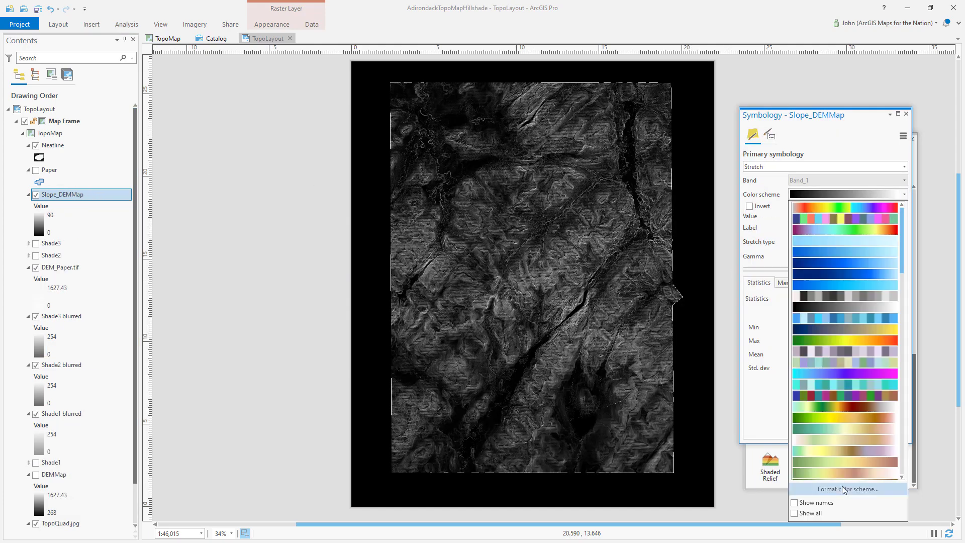
{"action": "left_click", "coordinate": [845, 489]}
{"action": "left_click", "coordinate": [653, 240]}
{"action": "left_click", "coordinate": [654, 366]}
{"action": "left_click", "coordinate": [650, 195]}
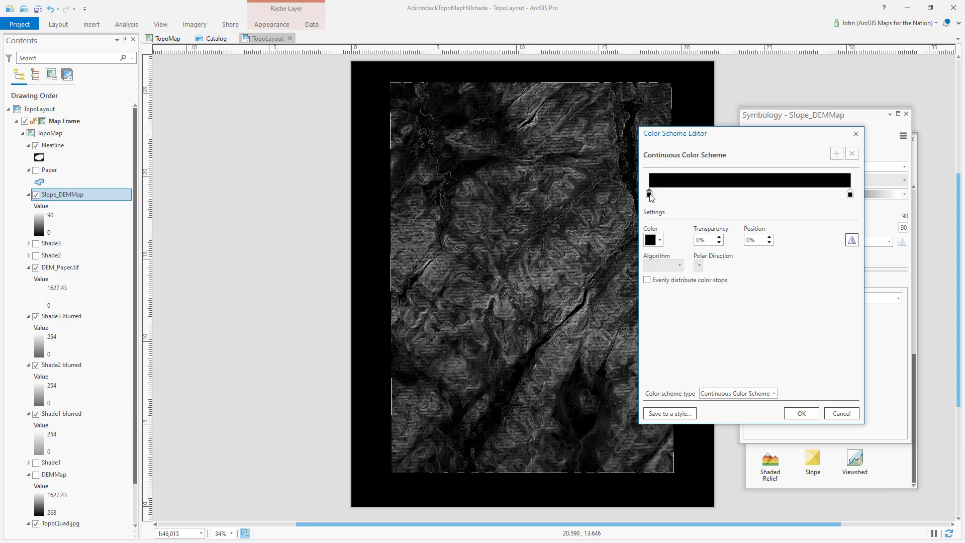
{"action": "type", "text": "100"}
{"action": "key", "text": "Tab"}
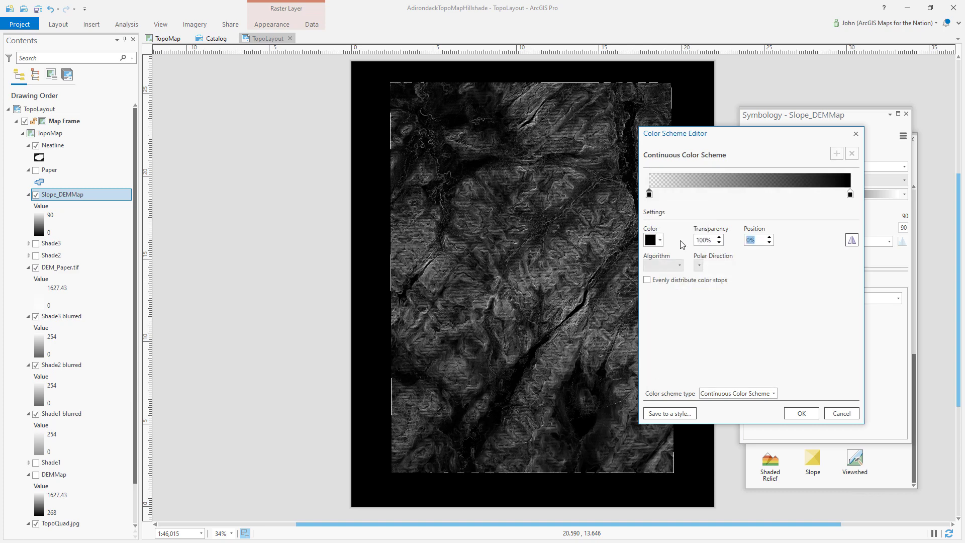
Move the slope scheme's transparent stop to near the middle and the opaque stop slightly inward, and accept the scheme
{"action": "left_click_drag", "start_coordinate": [648, 194], "coordinate": [744, 199]}
{"action": "left_click_drag", "start_coordinate": [848, 195], "coordinate": [831, 195]}
{"action": "left_click", "coordinate": [801, 413]}
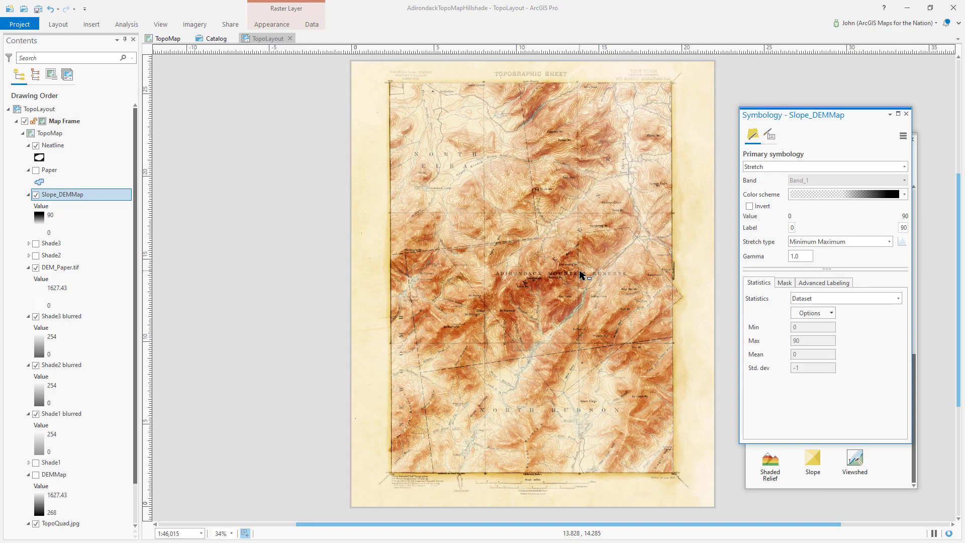
Shift both stops of Slope_DEMMap's color scheme toward the low end to darken more of the steep terrain
{"action": "scroll", "coordinate": [549, 251], "scroll_direction": "up", "scroll_amount": 5}
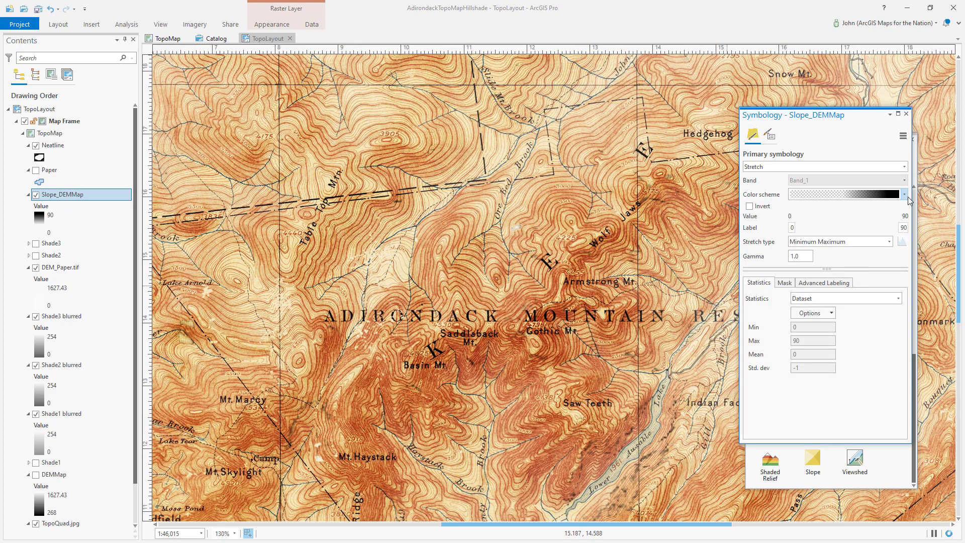
{"action": "left_click", "coordinate": [904, 195]}
{"action": "left_click", "coordinate": [858, 489]}
{"action": "left_click_drag", "start_coordinate": [745, 196], "coordinate": [715, 196]}
{"action": "left_click_drag", "start_coordinate": [832, 195], "coordinate": [787, 194]}
{"action": "left_click", "coordinate": [796, 414]}
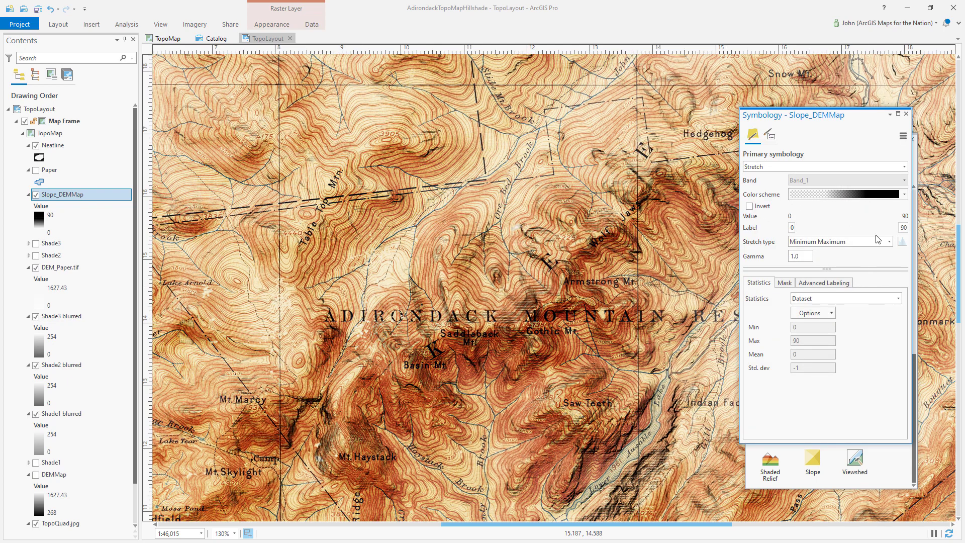
Move the transparent stop of Slope_DEMMap's color scheme further toward the low end and accept the scheme
{"action": "left_click", "coordinate": [904, 195]}
{"action": "left_click", "coordinate": [814, 513]}
{"action": "left_click_drag", "start_coordinate": [764, 197], "coordinate": [712, 197]}
{"action": "left_click", "coordinate": [797, 412]}
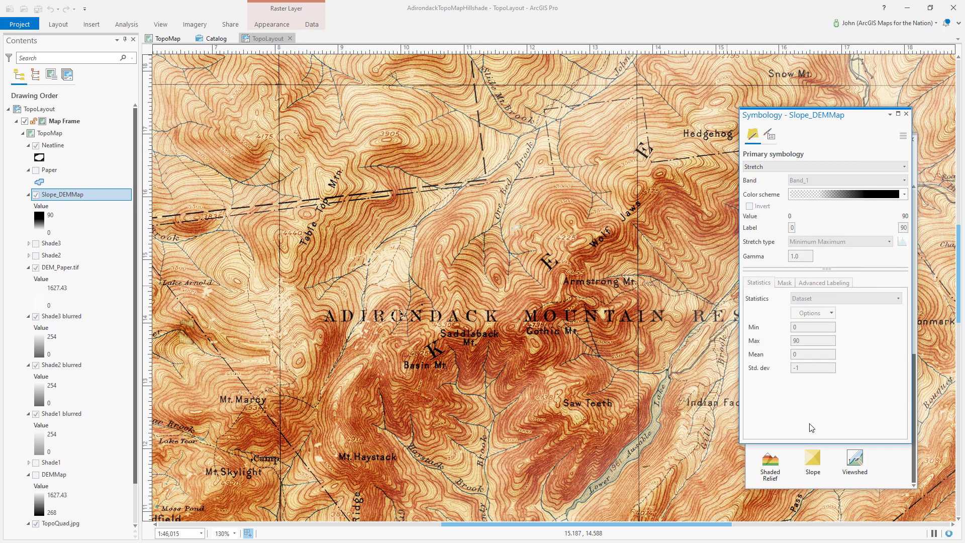
Try the Multiply and Soft Light layer blends on Slope_DEMMap
{"action": "left_click", "coordinate": [271, 25]}
{"action": "left_click", "coordinate": [210, 48]}
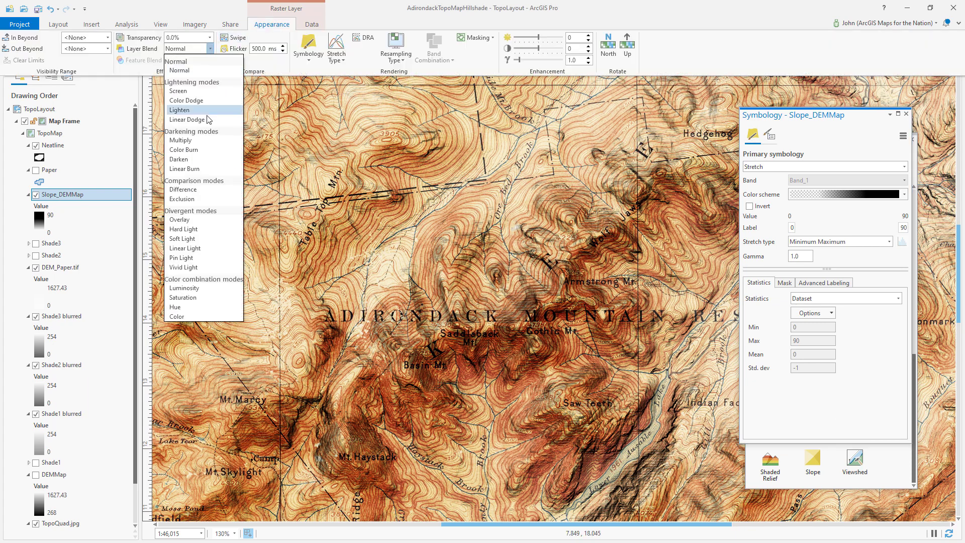
{"action": "left_click", "coordinate": [185, 150]}
{"action": "left_click", "coordinate": [210, 48]}
{"action": "left_click", "coordinate": [180, 140]}
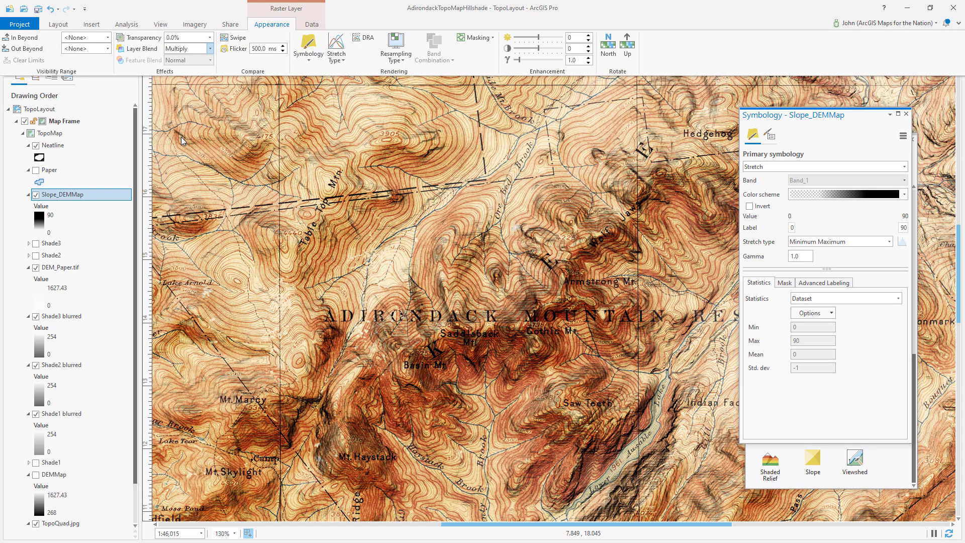
{"action": "left_click", "coordinate": [209, 48]}
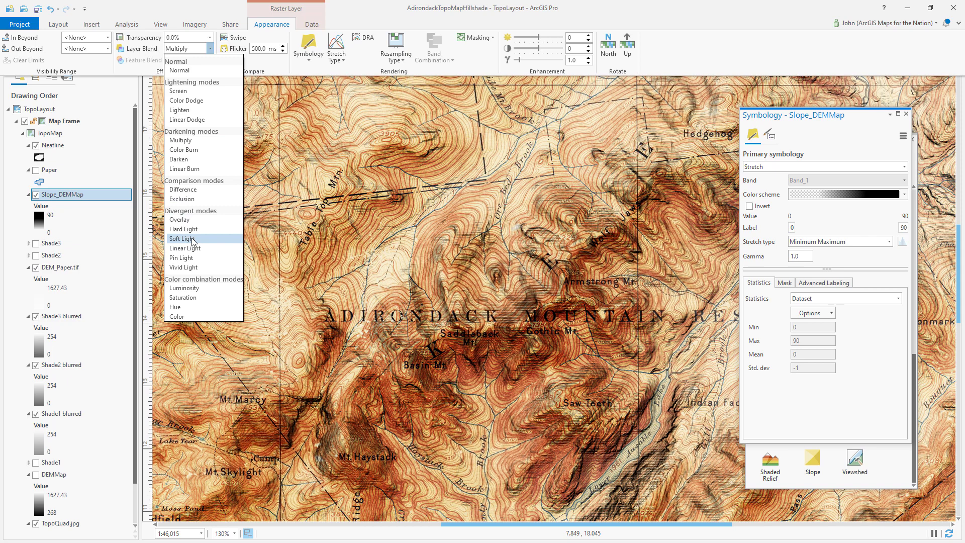
{"action": "left_click", "coordinate": [194, 239]}
Set Slope_DEMMap's layer blend to Overlay and compare the map with the layer switched off and on
{"action": "left_click", "coordinate": [210, 49]}
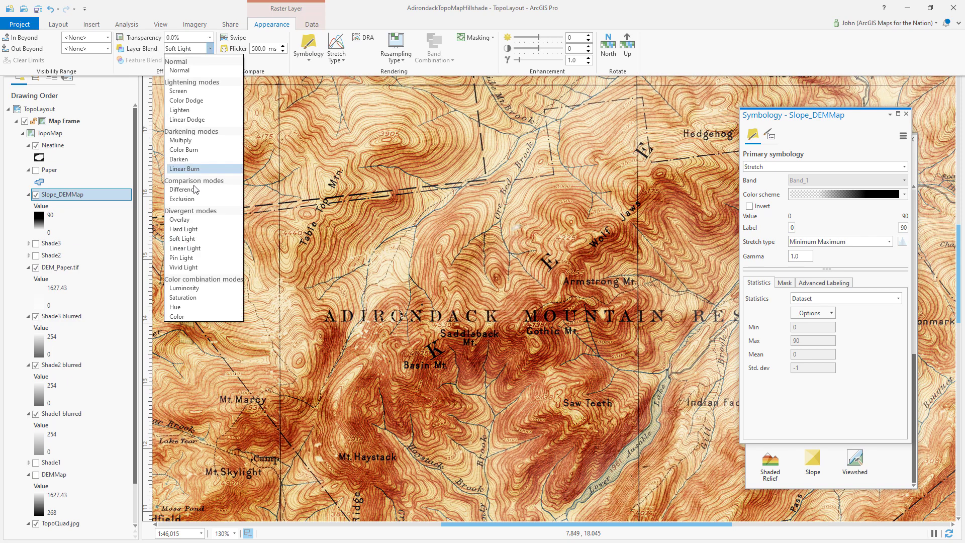
{"action": "left_click", "coordinate": [185, 219]}
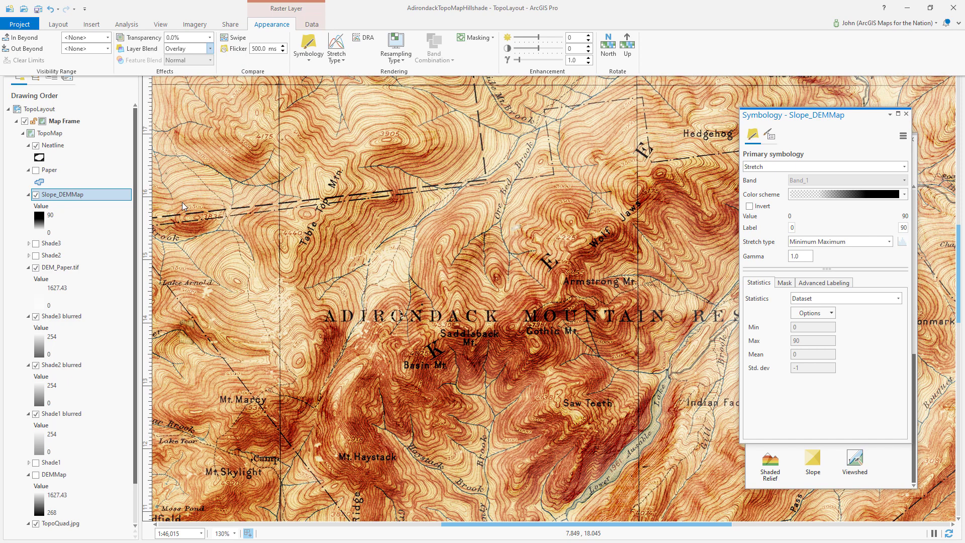
{"action": "left_click", "coordinate": [36, 194]}
{"action": "left_click", "coordinate": [35, 195]}
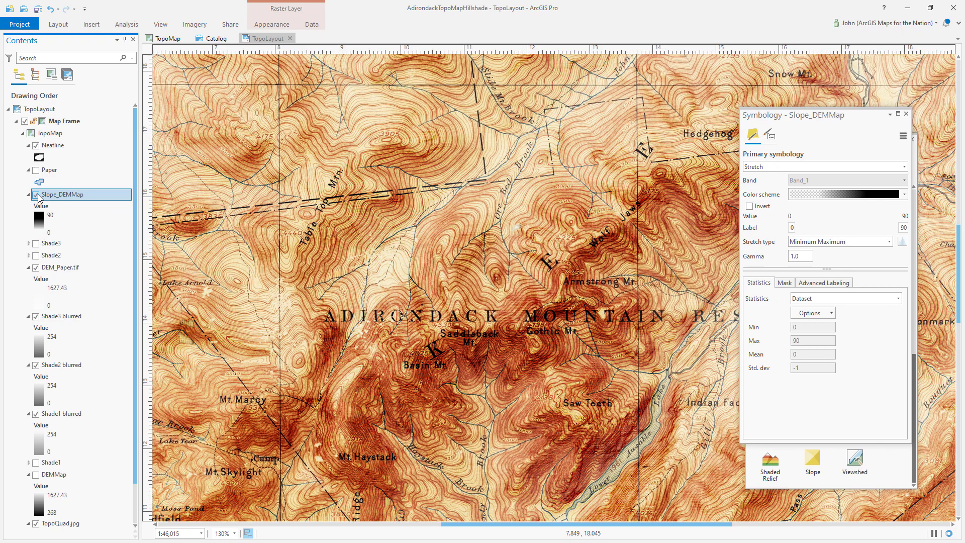
{"action": "scroll", "coordinate": [410, 274], "scroll_direction": "down", "scroll_amount": 4}
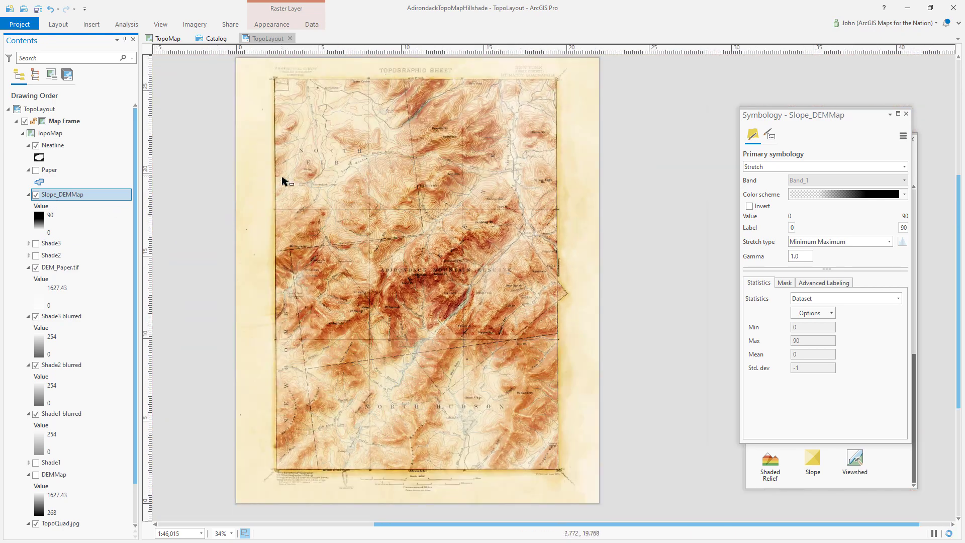
{"action": "scroll", "coordinate": [342, 177], "scroll_direction": "up", "scroll_amount": 1}
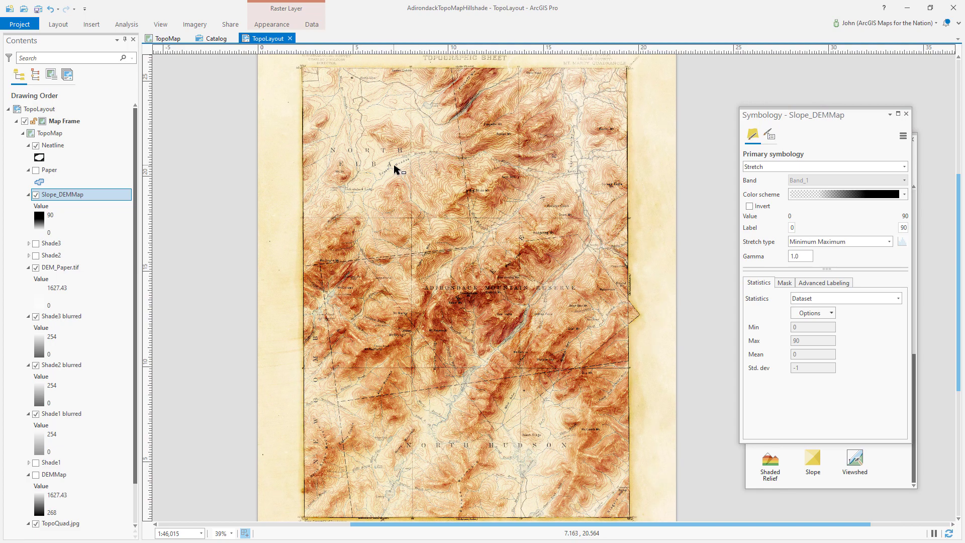
Close the slope symbology and create a multidirectional hillshade layer from DEMMap with the Hillshade raster function
{"action": "left_click", "coordinate": [906, 115]}
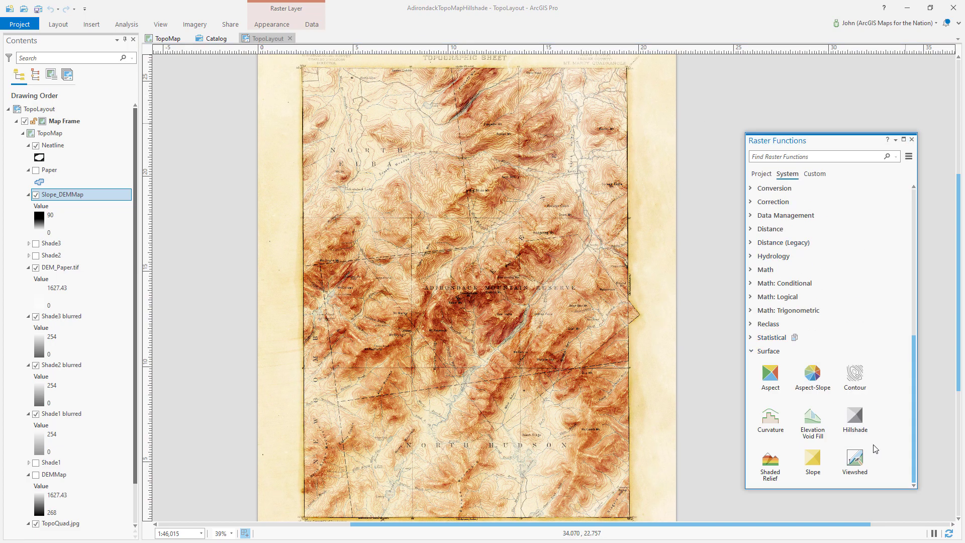
{"action": "left_click", "coordinate": [853, 417]}
{"action": "left_click", "coordinate": [891, 203]}
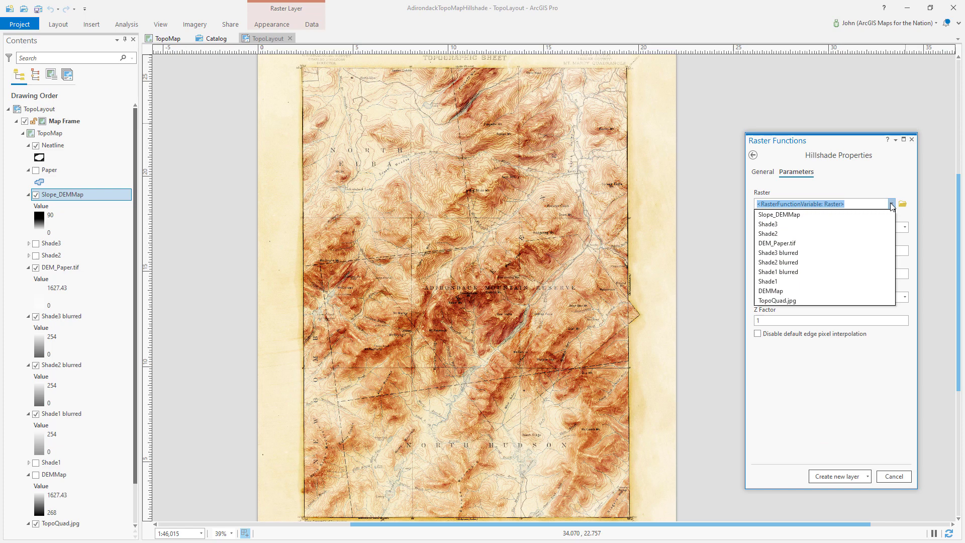
{"action": "left_click", "coordinate": [782, 291]}
{"action": "left_click", "coordinate": [903, 228]}
{"action": "left_click", "coordinate": [783, 250]}
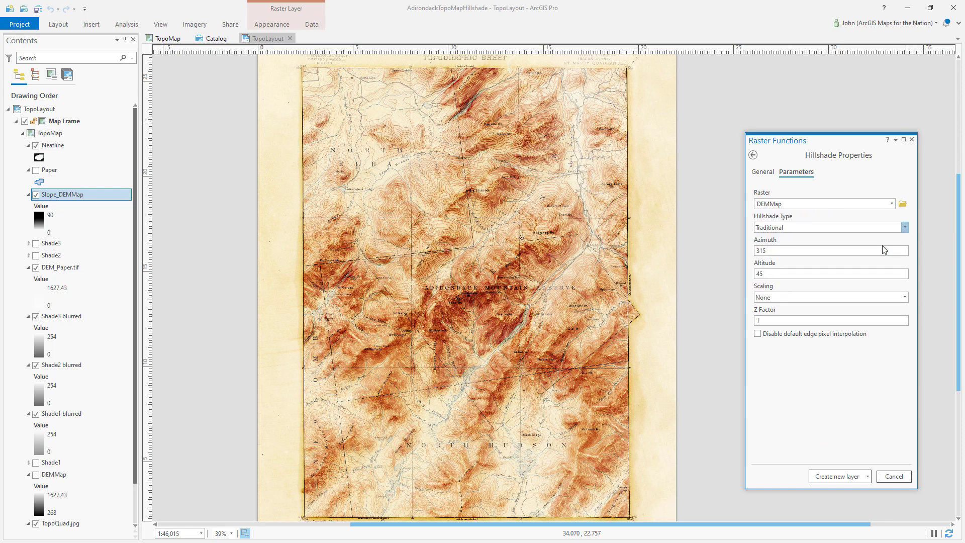
{"action": "left_click", "coordinate": [834, 476]}
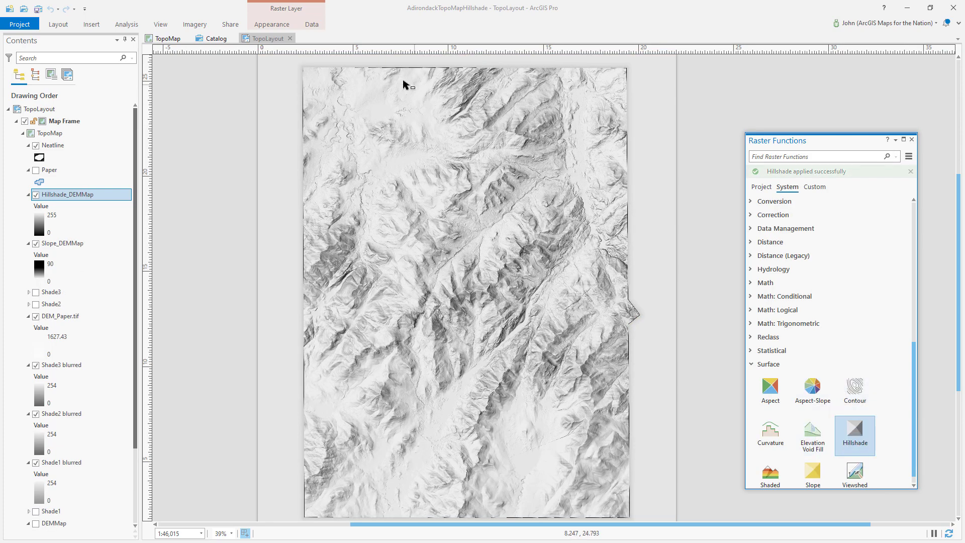
Set Hillshade_DEMMap's layer blend to Soft Light
{"action": "left_click", "coordinate": [271, 25]}
{"action": "left_click", "coordinate": [210, 48]}
{"action": "left_click", "coordinate": [179, 238]}
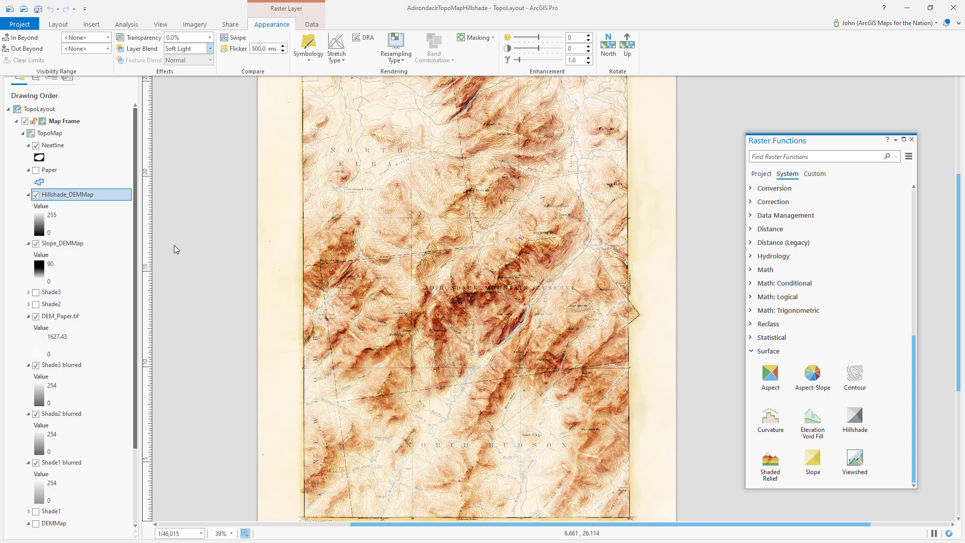
Edit Hillshade_DEMMap's color scheme so both end stops are black and the last stop has 100% transparency
{"action": "left_click", "coordinate": [68, 220]}
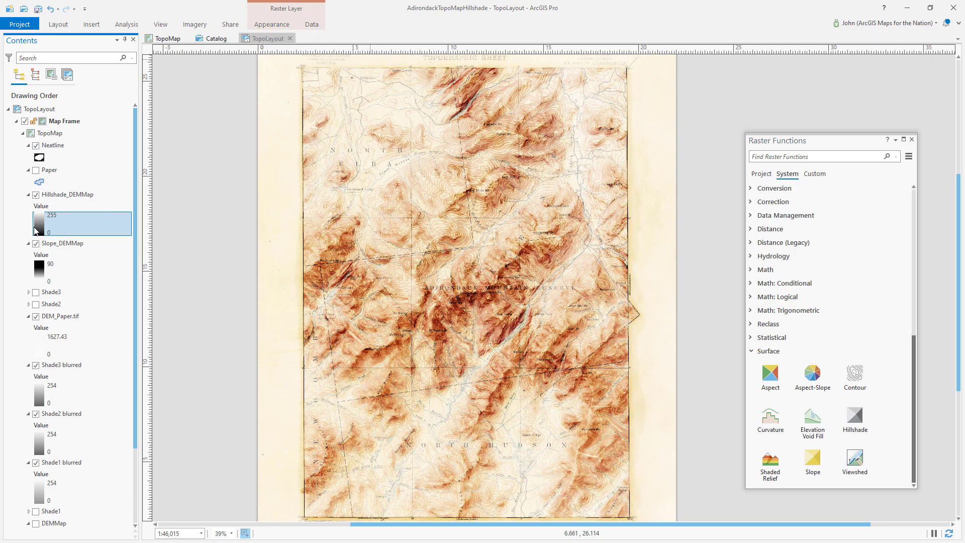
{"action": "left_click", "coordinate": [857, 302]}
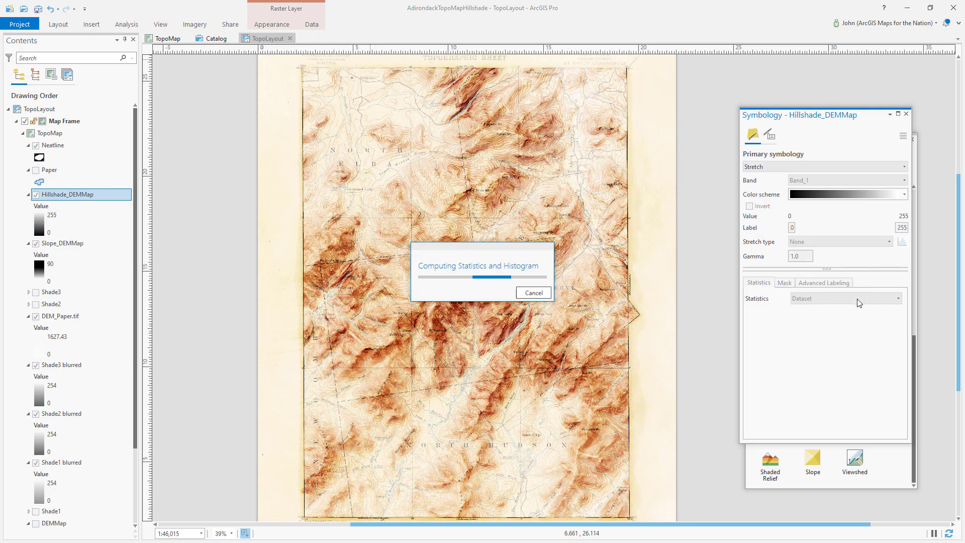
{"action": "left_click", "coordinate": [905, 195]}
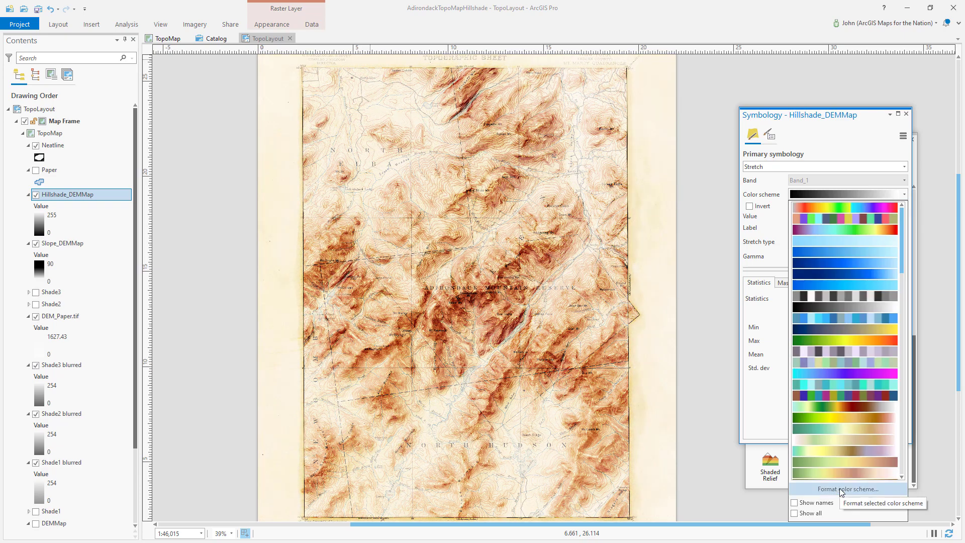
{"action": "left_click", "coordinate": [853, 503]}
{"action": "left_click", "coordinate": [655, 240]}
{"action": "left_click", "coordinate": [655, 368]}
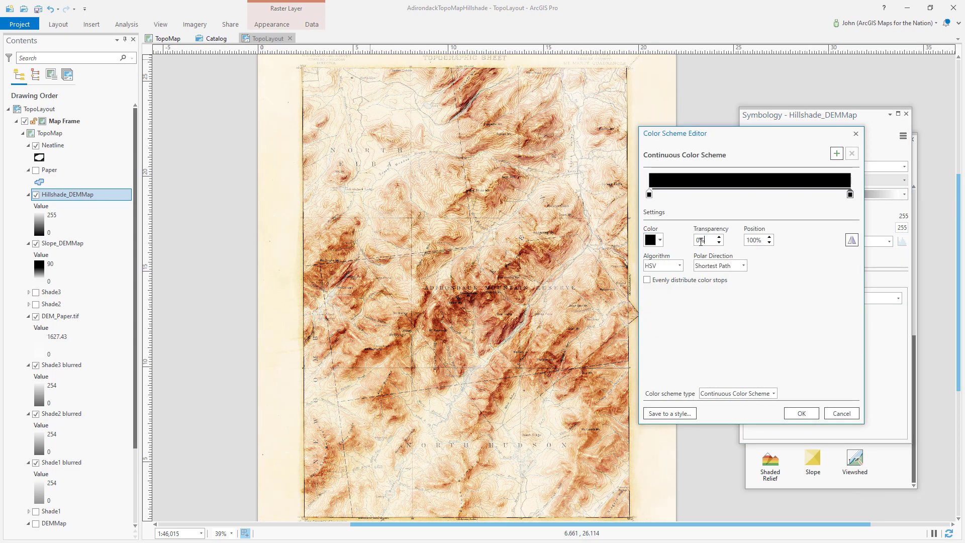
{"action": "type", "text": "100"}
{"action": "left_click", "coordinate": [800, 413]}
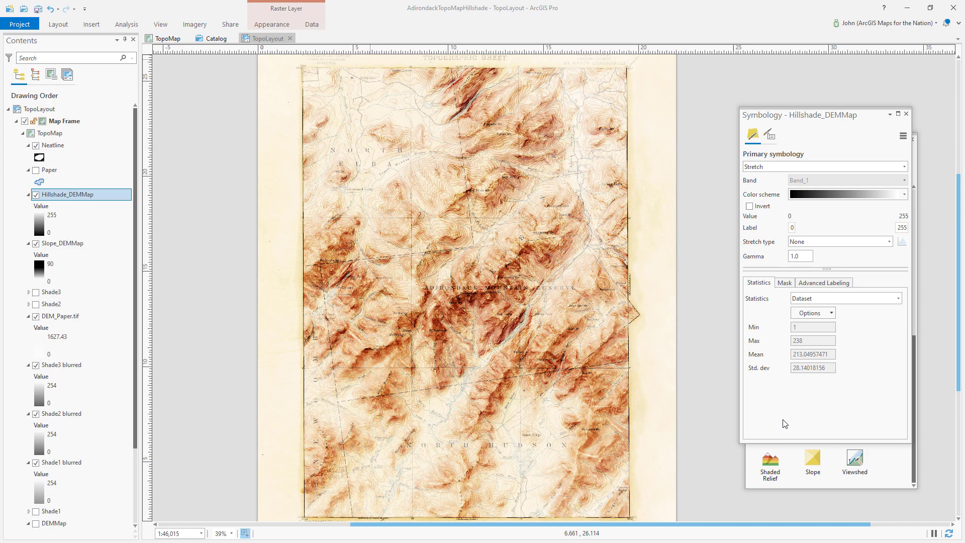
Move the middle stop of Hillshade_DEMMap's color scheme toward the high end, to about 84%, and accept the scheme
{"action": "left_click", "coordinate": [37, 195]}
{"action": "left_click", "coordinate": [903, 194]}
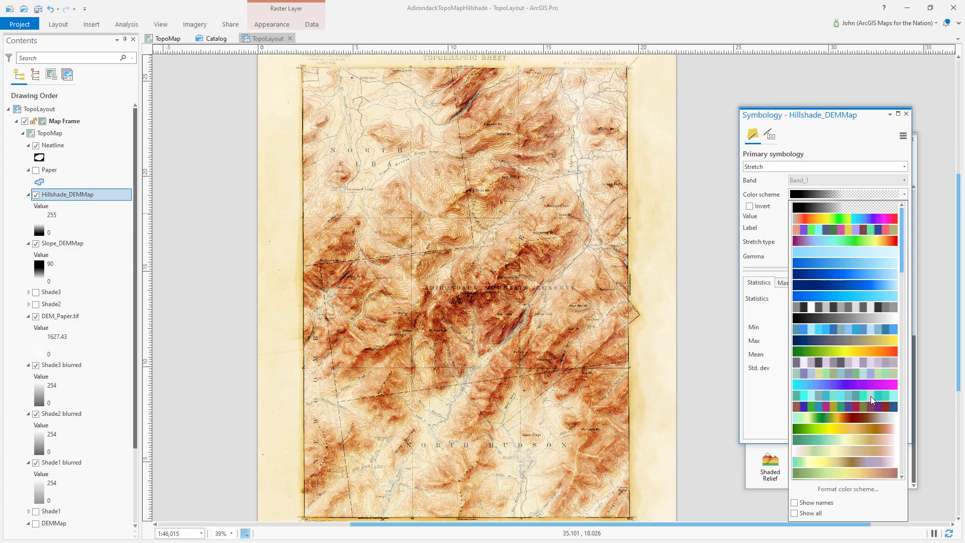
{"action": "left_click", "coordinate": [847, 489]}
{"action": "left_click_drag", "start_coordinate": [747, 194], "coordinate": [818, 193]}
{"action": "left_click", "coordinate": [802, 413]}
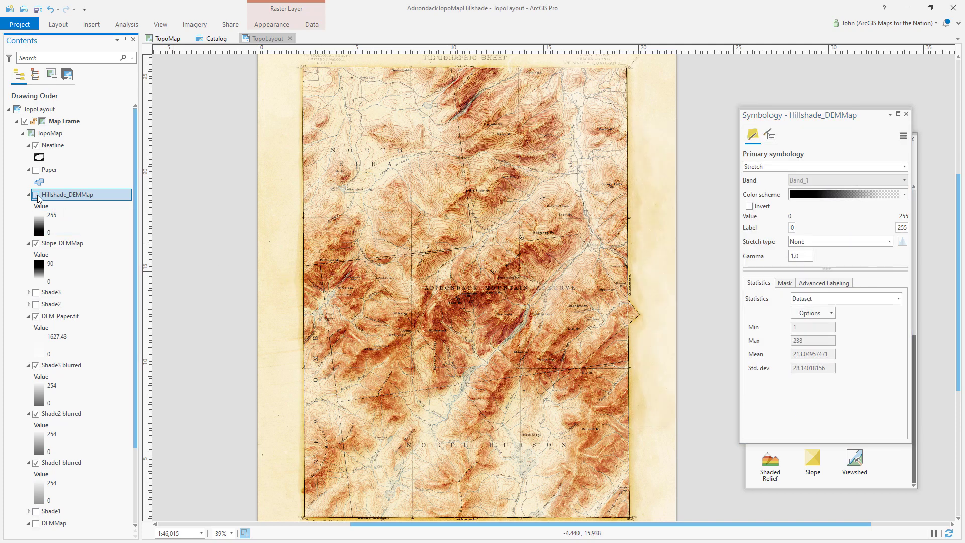
{"action": "left_click", "coordinate": [906, 114]}
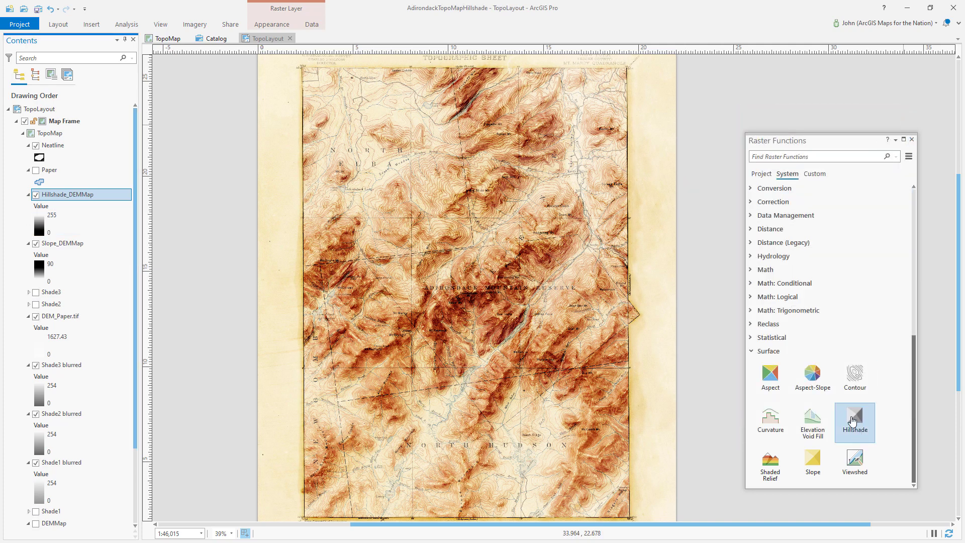
Create a Traditional hillshade layer from DEMMap, then open the new layer's symbology and compute its statistics
{"action": "left_click", "coordinate": [852, 421]}
{"action": "left_click", "coordinate": [891, 203]}
{"action": "left_click", "coordinate": [814, 301]}
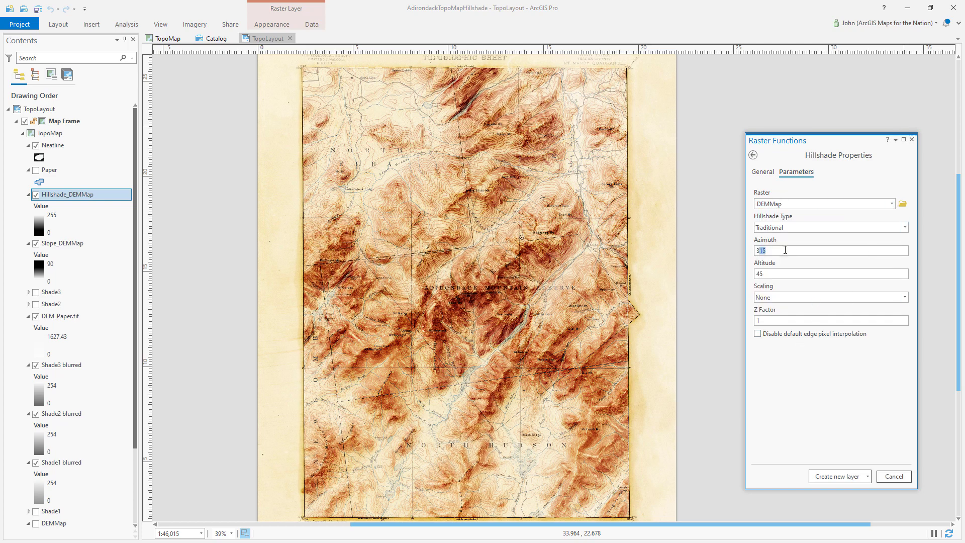
{"action": "left_click", "coordinate": [824, 475]}
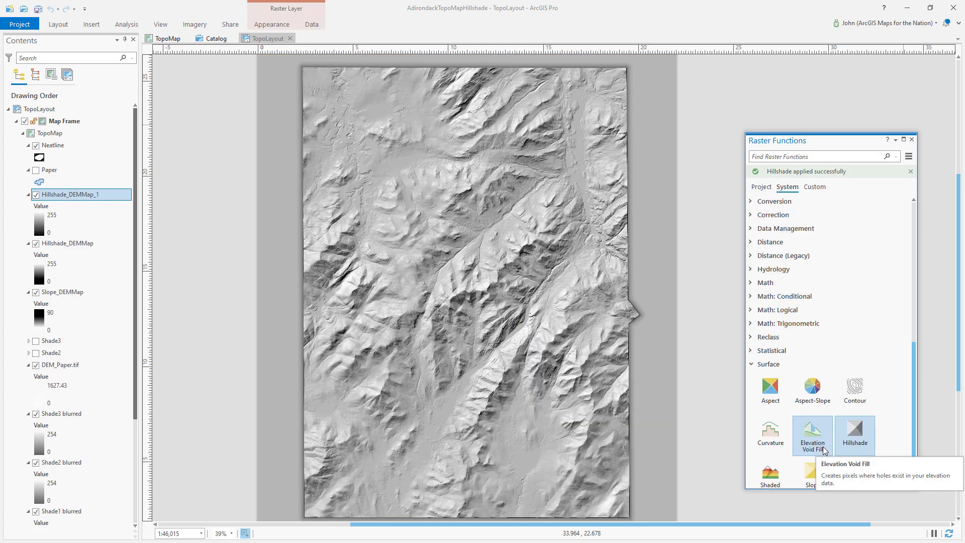
{"action": "left_click", "coordinate": [911, 139]}
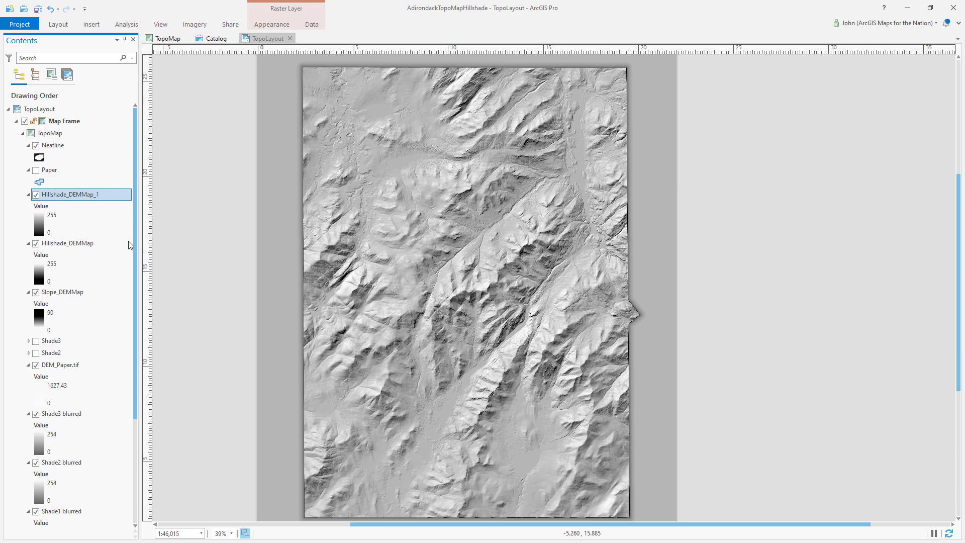
{"action": "left_click", "coordinate": [36, 227]}
{"action": "left_click", "coordinate": [857, 302]}
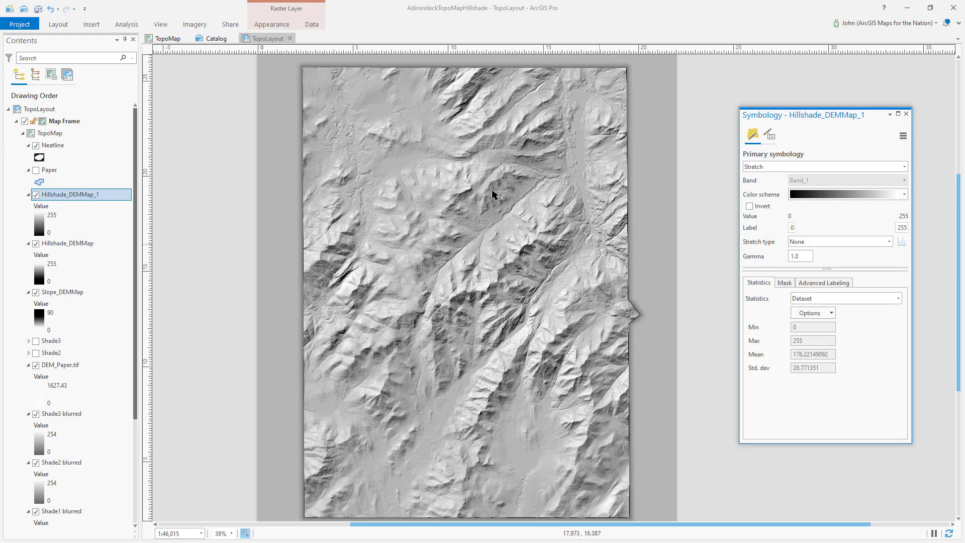
Set Hillshade_DEMMap_1's layer blend to Overlay
{"action": "left_click", "coordinate": [271, 24]}
{"action": "left_click", "coordinate": [209, 48]}
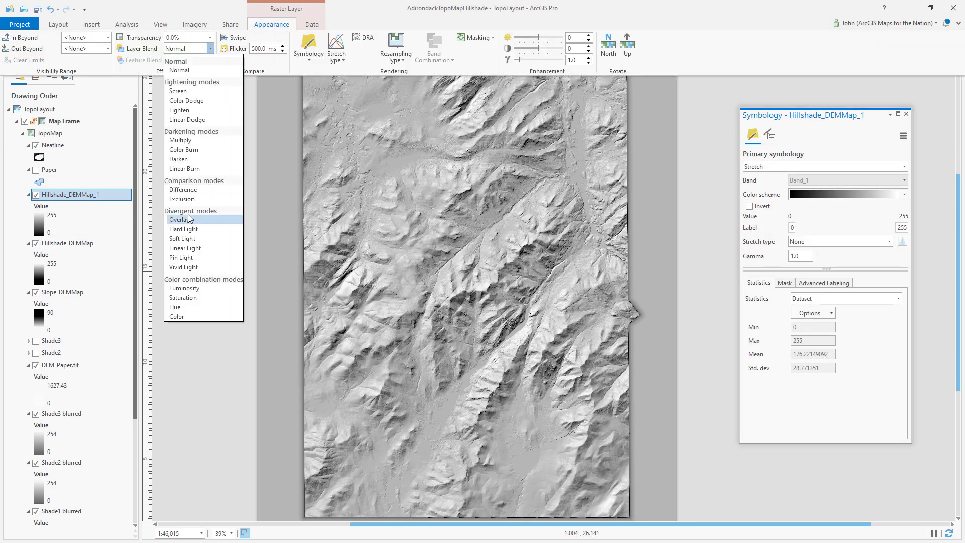
{"action": "left_click", "coordinate": [182, 217]}
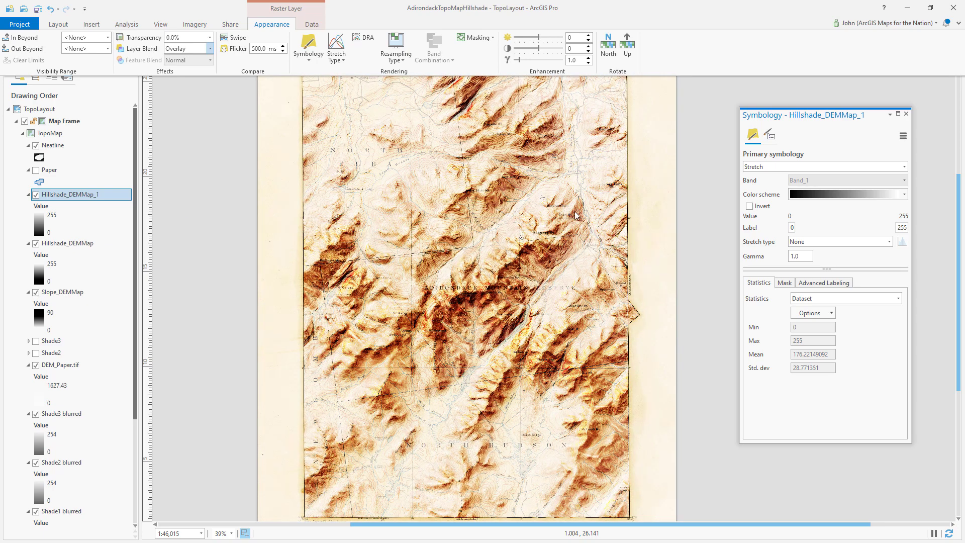
Give Hillshade_DEMMap_1's black-to-white color scheme two mid-gray stops, at 29% and about 76%, and accept the scheme
{"action": "left_click", "coordinate": [904, 194]}
{"action": "left_click", "coordinate": [848, 488]}
{"action": "left_click", "coordinate": [753, 194]}
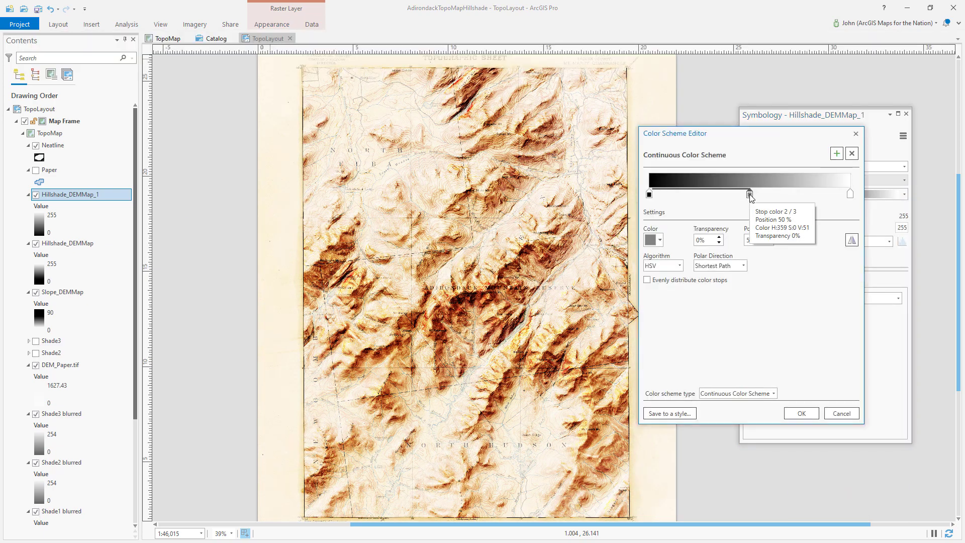
{"action": "left_click", "coordinate": [835, 154]}
{"action": "left_click_drag", "start_coordinate": [700, 194], "coordinate": [803, 194]}
{"action": "left_click", "coordinate": [659, 240]}
{"action": "left_click", "coordinate": [656, 327]}
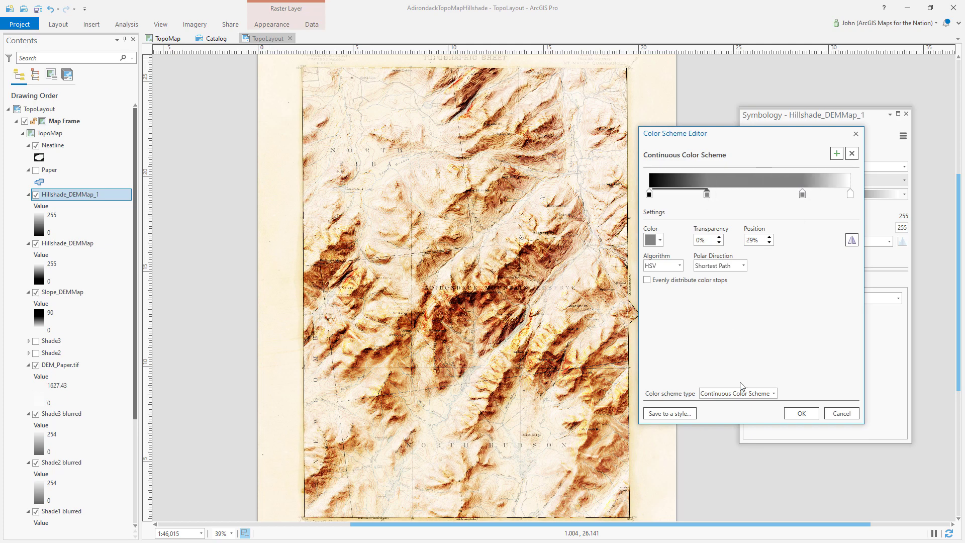
{"action": "left_click", "coordinate": [799, 413]}
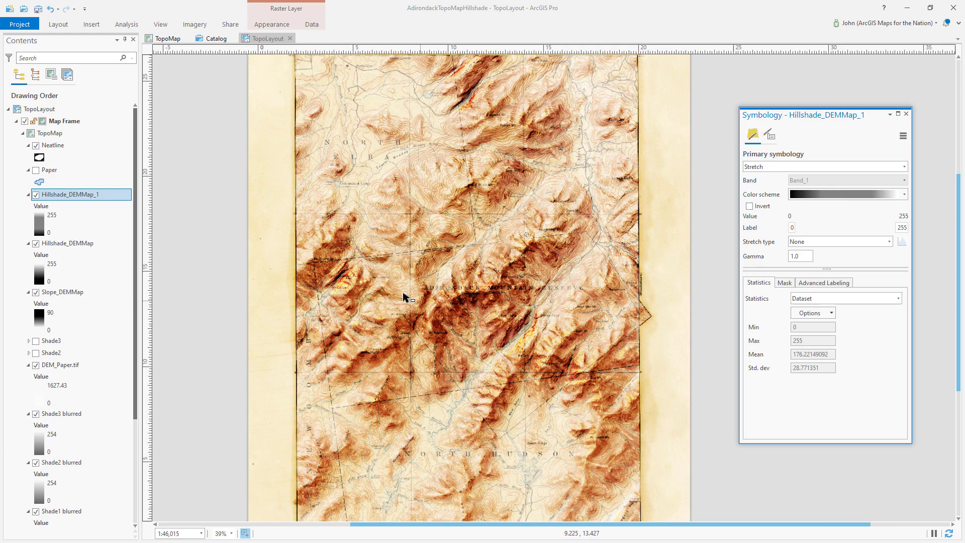
Compare the central mountains up close with Hillshade_DEMMap_1 switched off and on
{"action": "scroll", "coordinate": [417, 296], "scroll_direction": "up", "scroll_amount": 3}
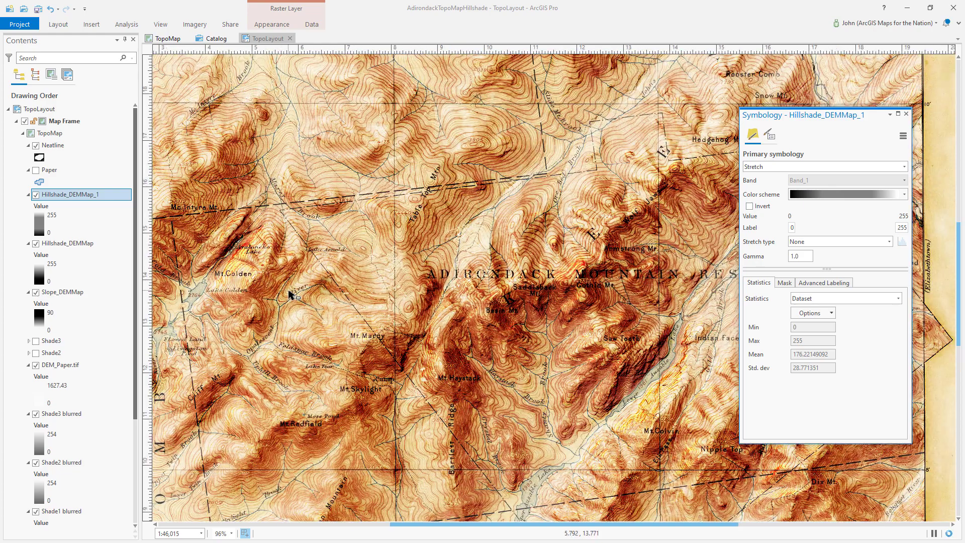
{"action": "left_click", "coordinate": [34, 195]}
{"action": "left_click", "coordinate": [34, 195]}
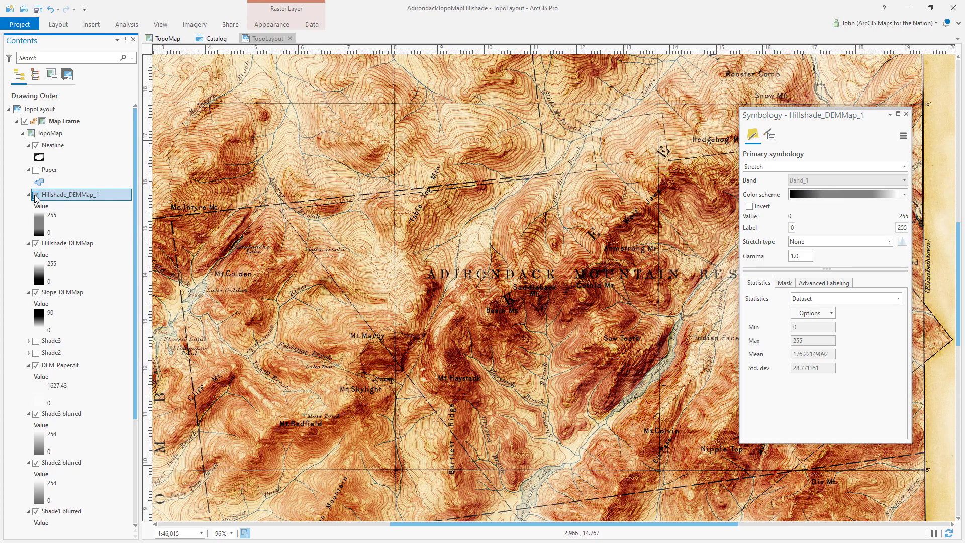
{"action": "left_click", "coordinate": [35, 195]}
{"action": "left_click", "coordinate": [35, 195]}
Set Hillshade_DEMMap_1's layer blend to Soft Light and compare the map with the layer off and on
{"action": "left_click", "coordinate": [271, 24]}
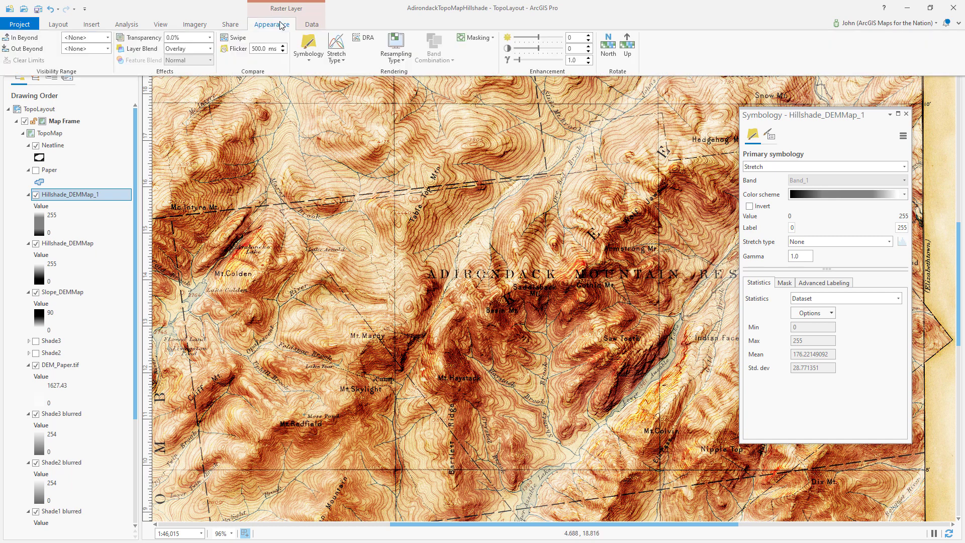
{"action": "left_click", "coordinate": [210, 48]}
{"action": "left_click", "coordinate": [172, 245]}
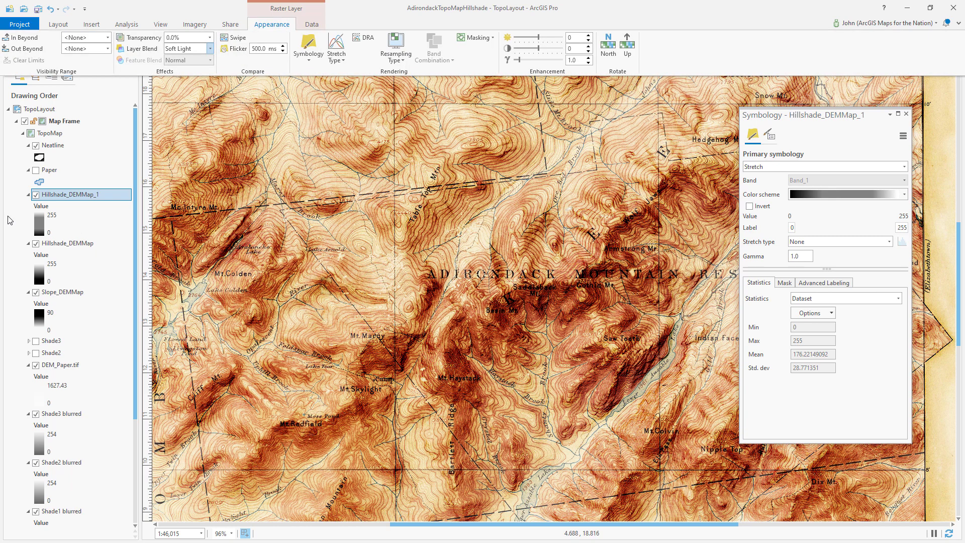
{"action": "left_click", "coordinate": [36, 195]}
{"action": "left_click", "coordinate": [36, 196]}
Move the upper mid-gray stop in Hillshade_DEMMap_1's color scheme to about 68%, accept the scheme and review the whole map
{"action": "left_click", "coordinate": [892, 195]}
{"action": "left_click", "coordinate": [819, 513]}
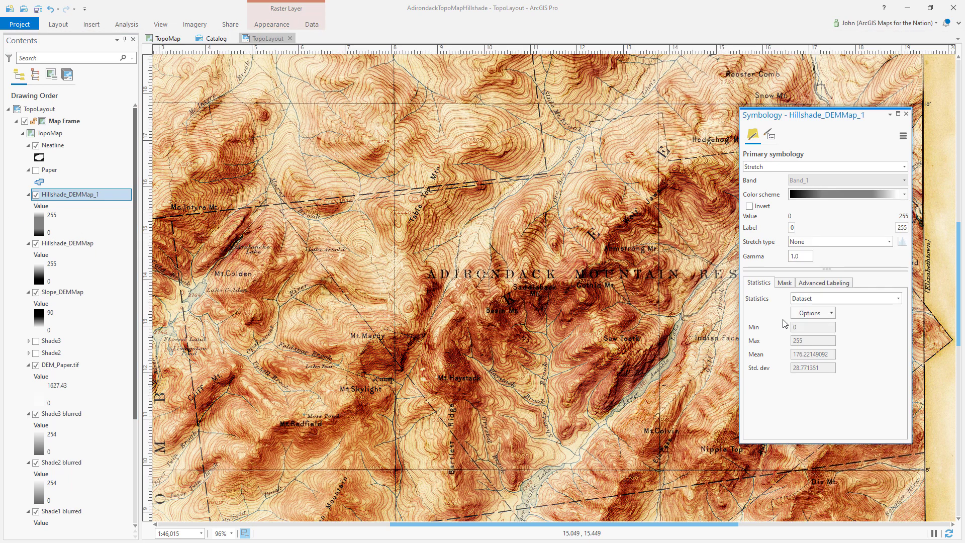
{"action": "left_click_drag", "start_coordinate": [803, 194], "coordinate": [785, 195]}
{"action": "left_click", "coordinate": [790, 409]}
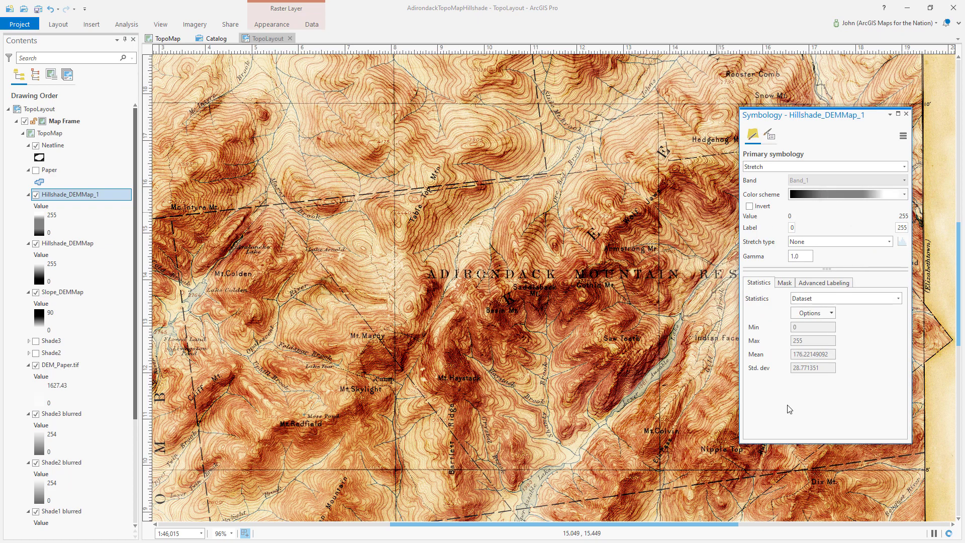
{"action": "scroll", "coordinate": [453, 281], "scroll_direction": "down", "scroll_amount": 5}
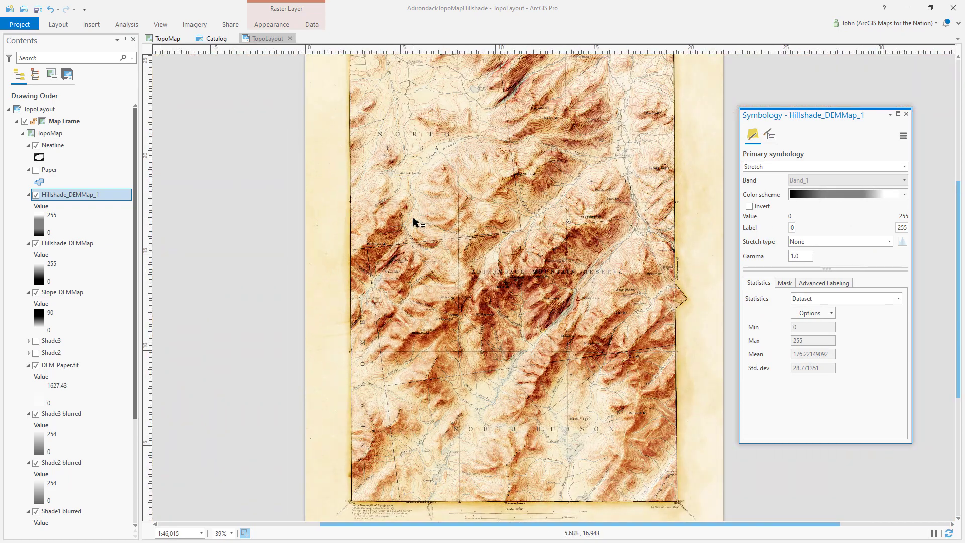
Tighten the gray-to-white transition in Hillshade_DEMMap_1's color scheme by shifting its upper stop, and accept the scheme
{"action": "left_click", "coordinate": [900, 195]}
{"action": "left_click", "coordinate": [841, 491]}
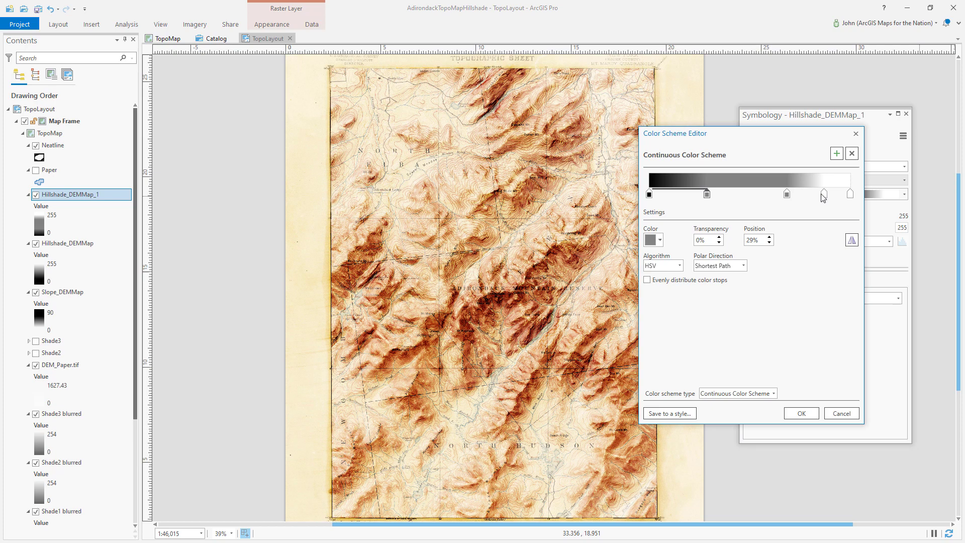
{"action": "mouse_move", "coordinate": [821, 193]}
{"action": "left_mouse_down"}
{"action": "mouse_move", "coordinate": [837, 194]}
{"action": "mouse_move", "coordinate": [812, 194]}
{"action": "left_mouse_up"}
{"action": "key", "text": "Return"}
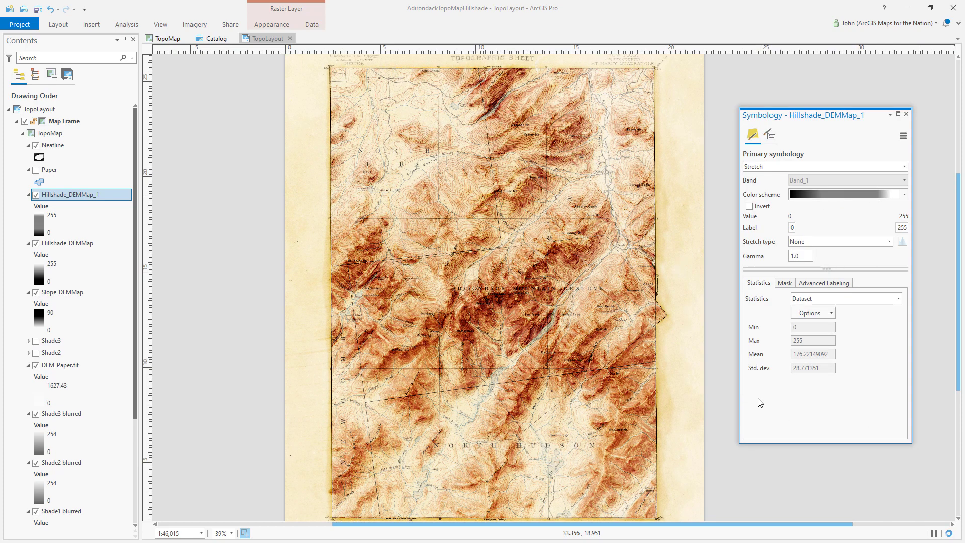
Compare the map with Hillshade_DEMMap_1 and Hillshade_DEMMap each switched off and on, and check Hillshade_DEMMap's layer effects
{"action": "left_click", "coordinate": [35, 195]}
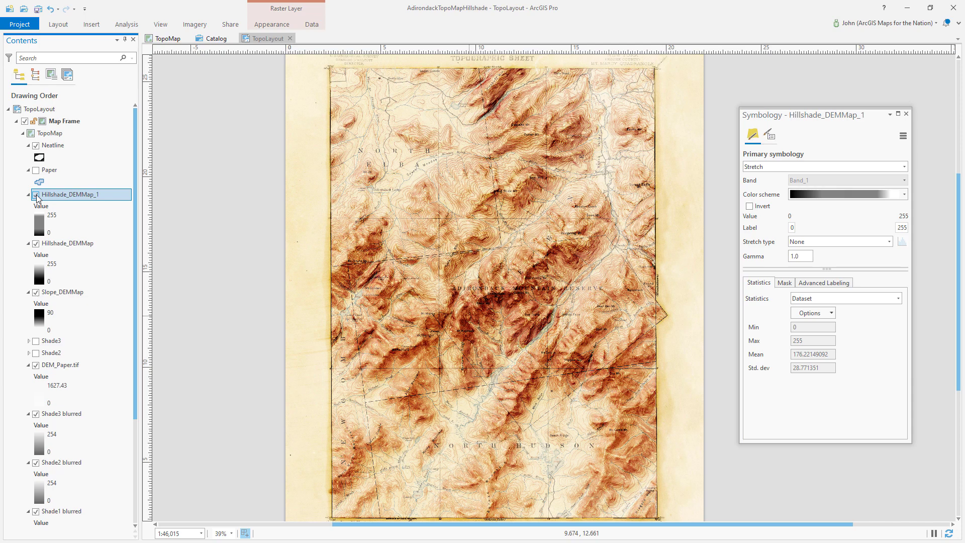
{"action": "left_click", "coordinate": [36, 244]}
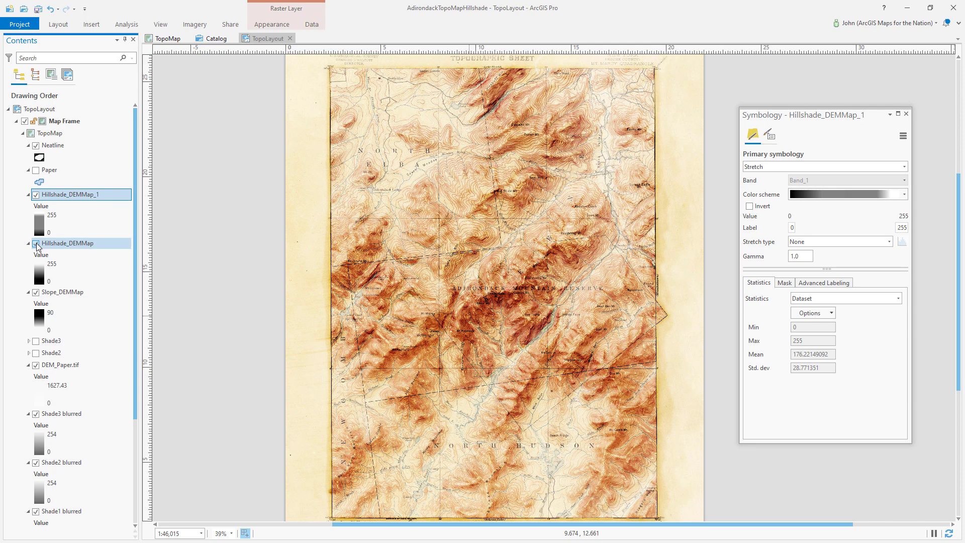
{"action": "left_click", "coordinate": [269, 26]}
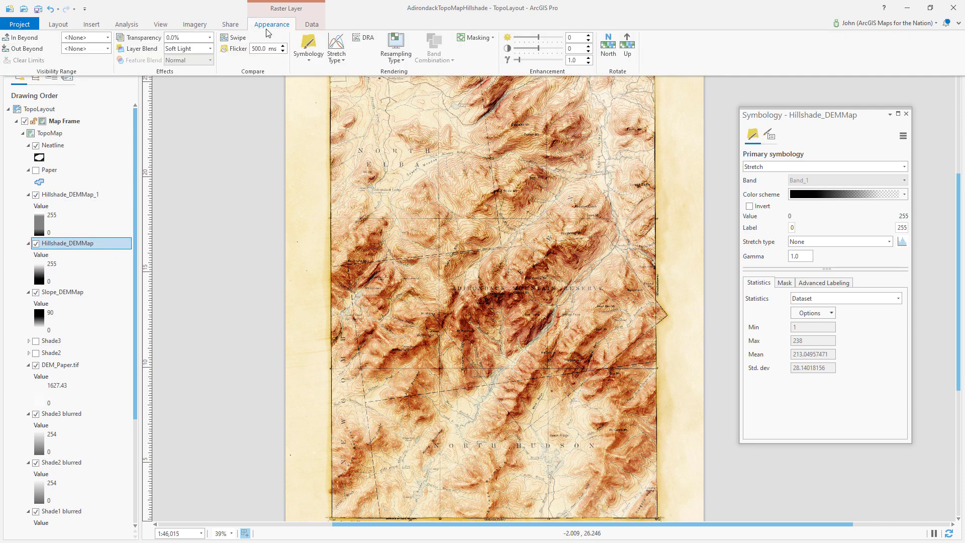
Shift Slope_DEMMap's inner color stops to about 17% for the transparent one and 66% for the black one, and accept the scheme
{"action": "left_click", "coordinate": [101, 296]}
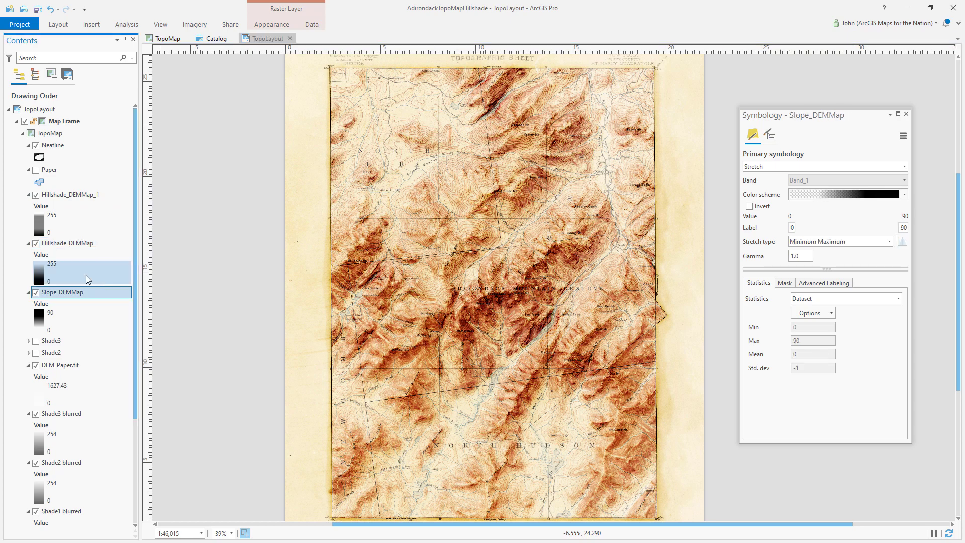
{"action": "left_click", "coordinate": [903, 194]}
{"action": "left_click", "coordinate": [847, 515]}
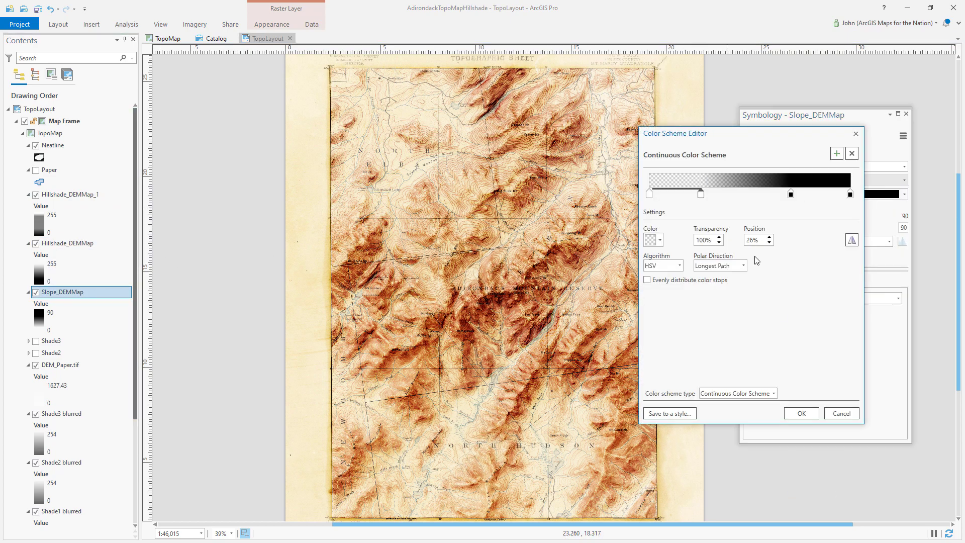
{"action": "left_click_drag", "start_coordinate": [700, 194], "coordinate": [682, 195]}
{"action": "left_click_drag", "start_coordinate": [791, 194], "coordinate": [782, 195]}
{"action": "left_click", "coordinate": [804, 413]}
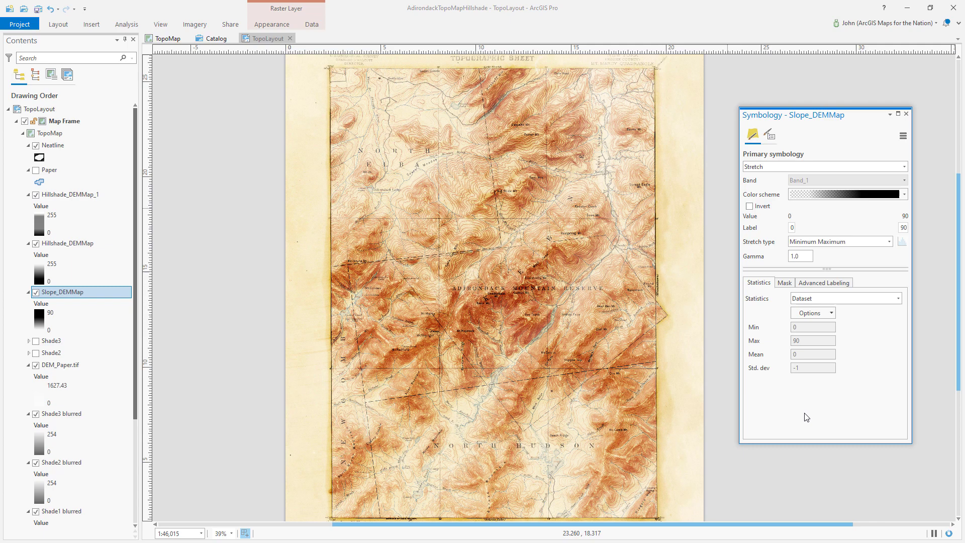
Compare the map with DEM_Paper.tif switched off and on, and set that layer's stretch type to Percent Clip
{"action": "left_click", "coordinate": [36, 366]}
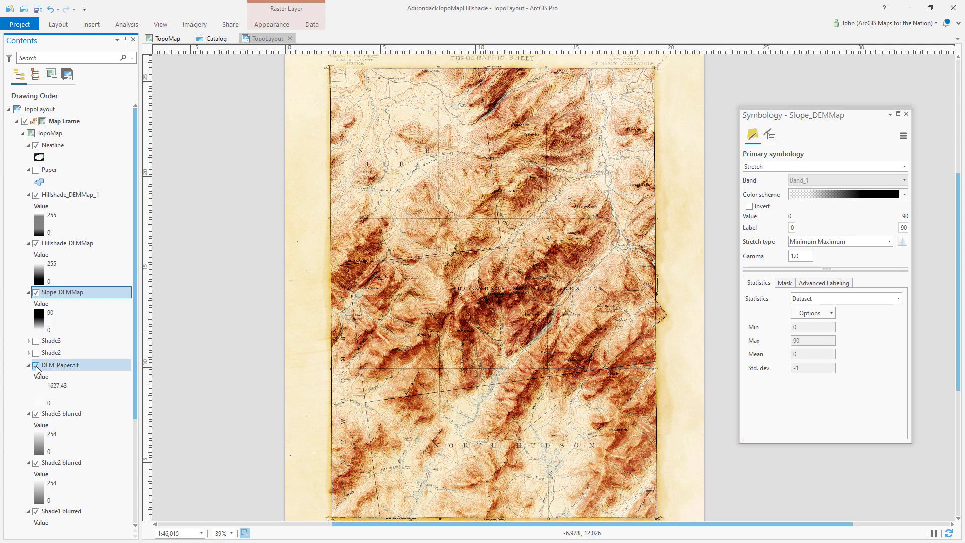
{"action": "left_click", "coordinate": [38, 368]}
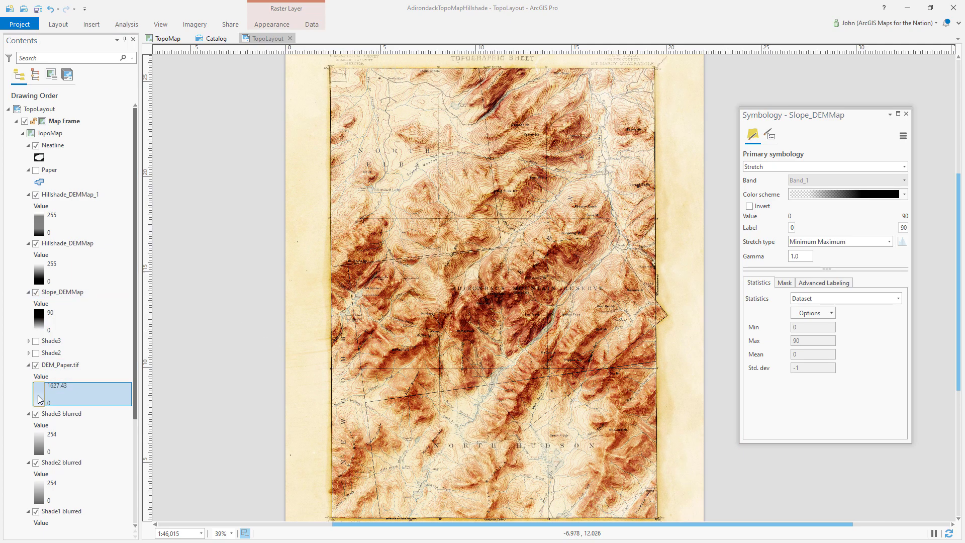
{"action": "left_click", "coordinate": [889, 242]}
{"action": "left_click", "coordinate": [832, 334]}
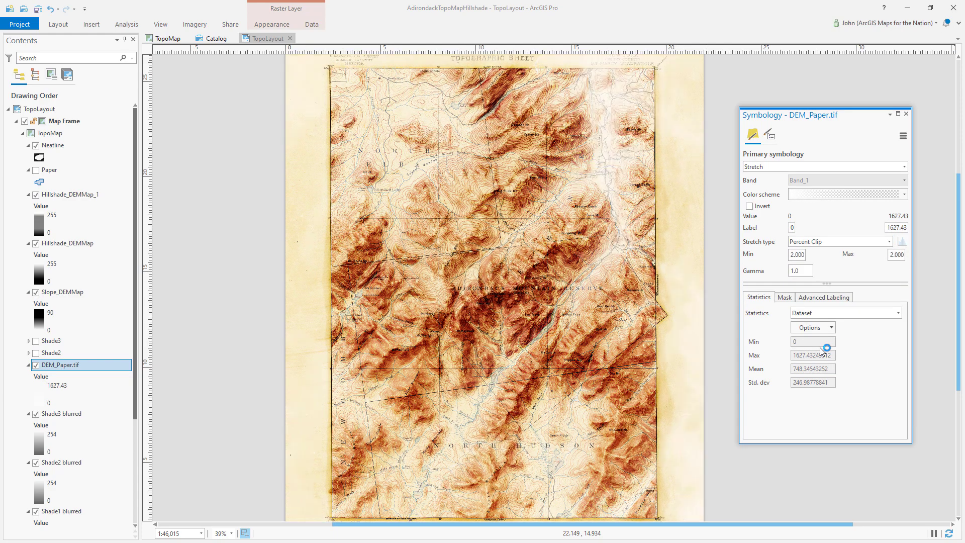
Recolor the 27% stop of DEM_Paper.tif's color scheme to a very pale, low-saturation yellow and accept the scheme
{"action": "left_click", "coordinate": [904, 195]}
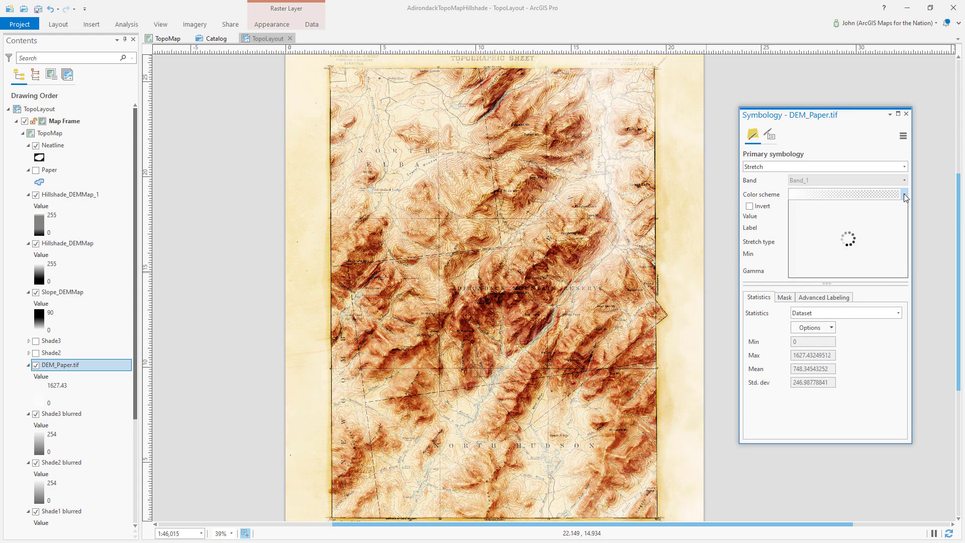
{"action": "left_click", "coordinate": [844, 487]}
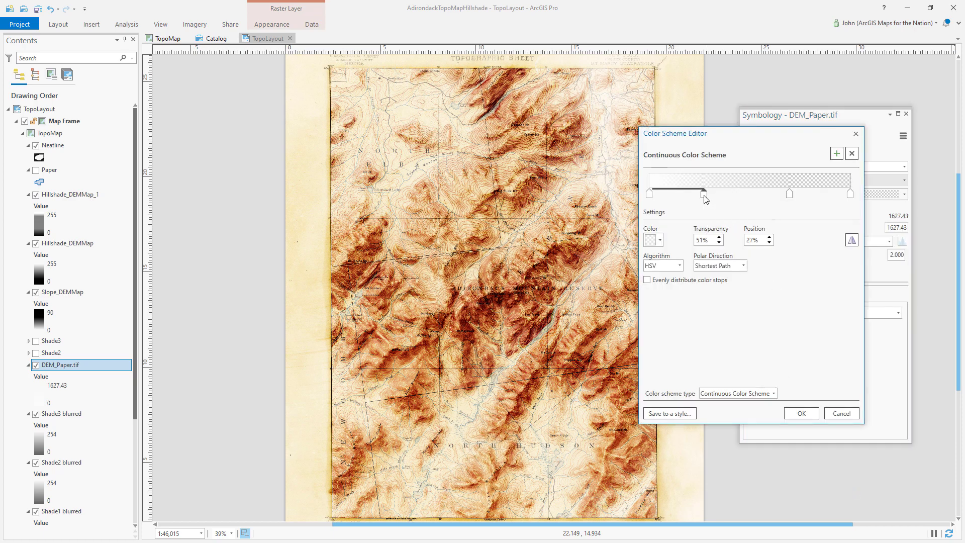
{"action": "left_click", "coordinate": [660, 241]}
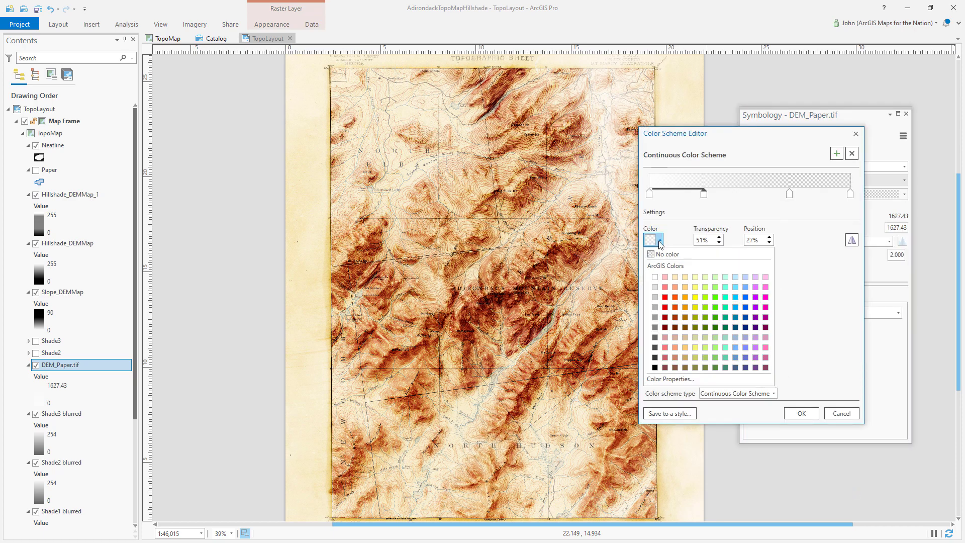
{"action": "left_click", "coordinate": [705, 277]}
{"action": "left_click", "coordinate": [658, 240]}
{"action": "left_click", "coordinate": [683, 380]}
{"action": "left_click", "coordinate": [682, 217]}
{"action": "left_click", "coordinate": [676, 276]}
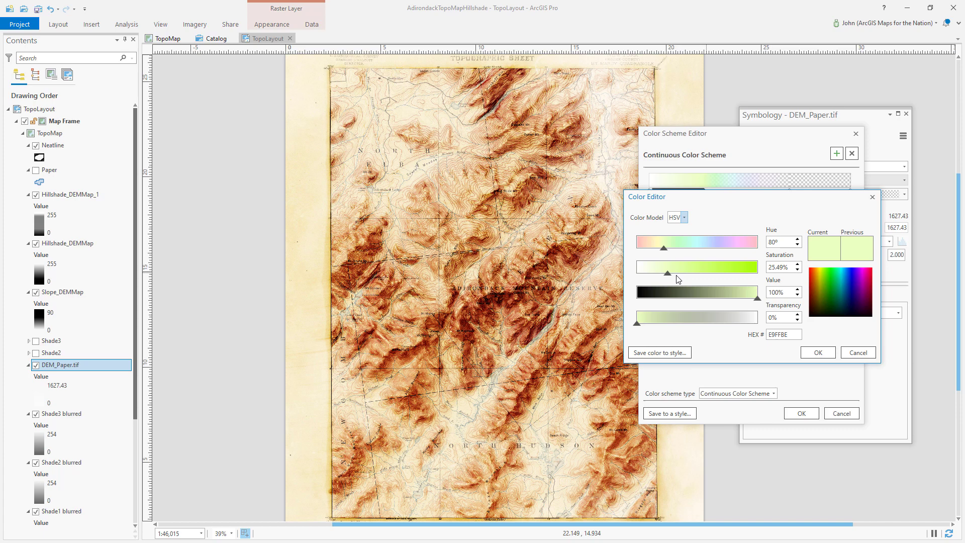
{"action": "left_click_drag", "start_coordinate": [668, 273], "coordinate": [644, 274]}
{"action": "left_click", "coordinate": [817, 353]}
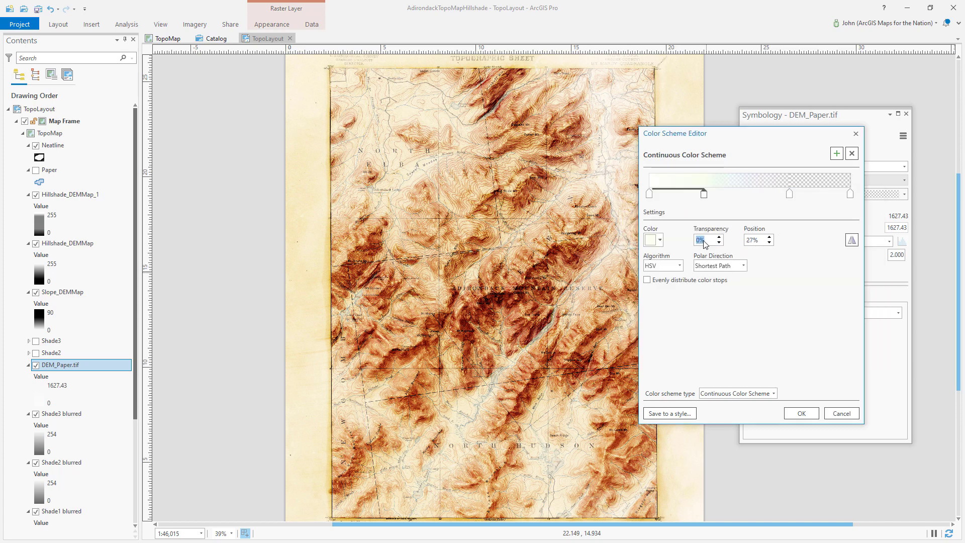
{"action": "left_click", "coordinate": [801, 413]}
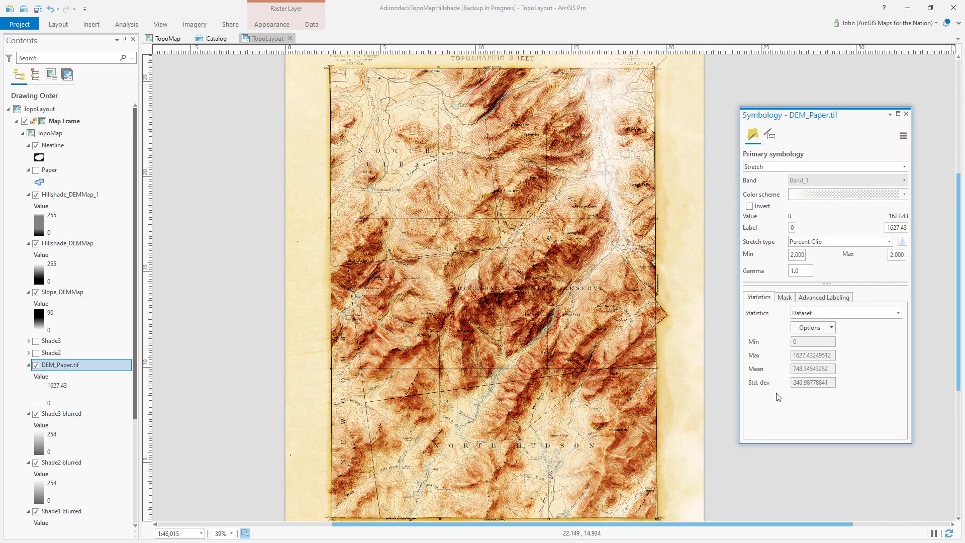
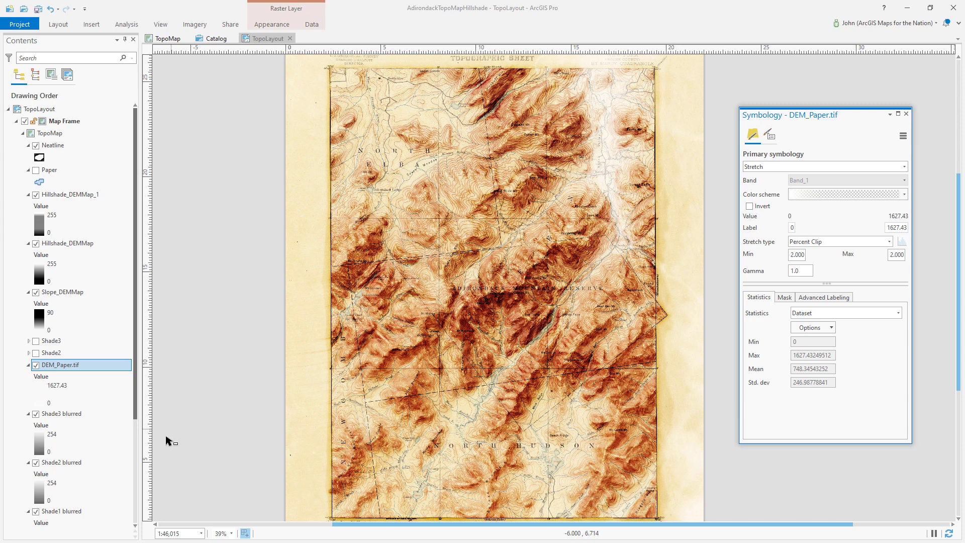
Try the Color and Luminosity layer blends on the Shade1 blurred layer
{"action": "left_click", "coordinate": [80, 512]}
{"action": "left_click", "coordinate": [271, 24]}
{"action": "left_click", "coordinate": [210, 48]}
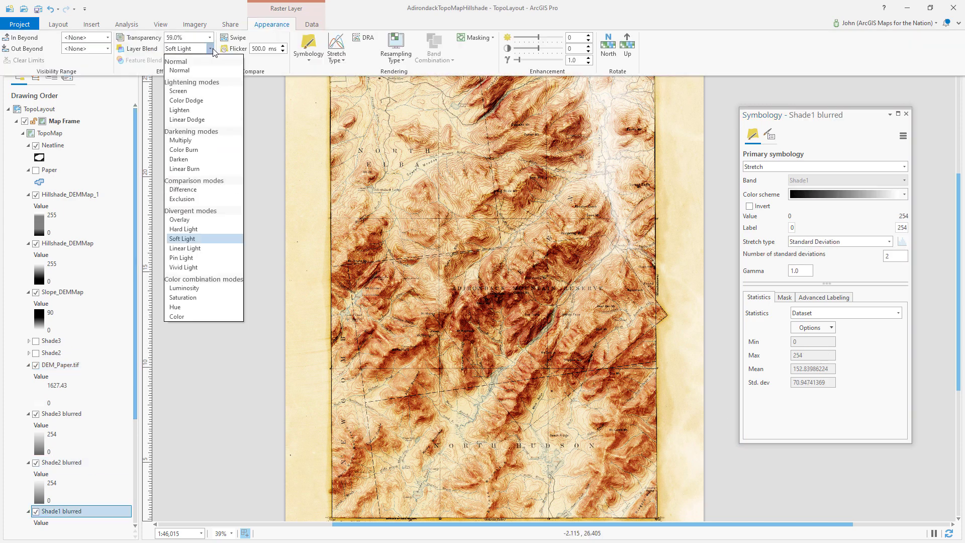
{"action": "left_click", "coordinate": [172, 317]}
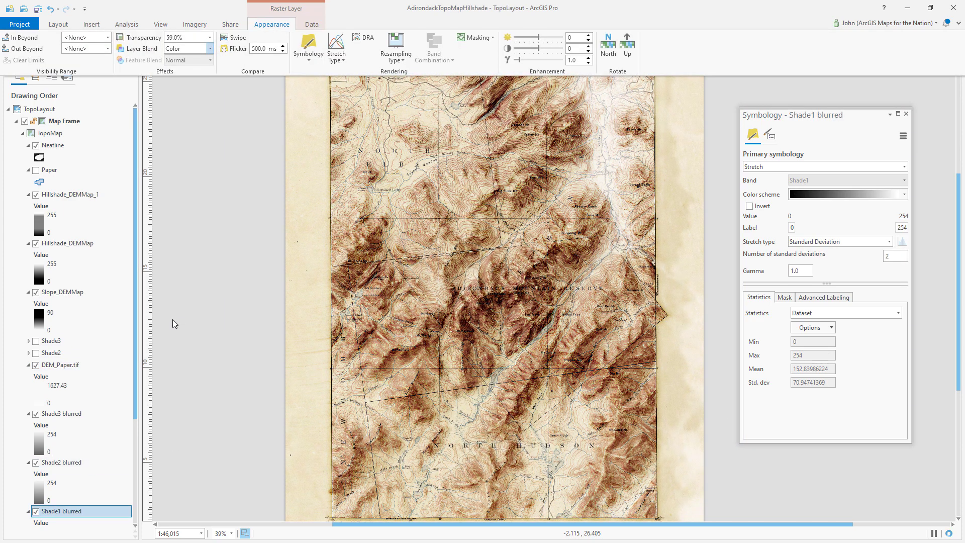
{"action": "left_click", "coordinate": [210, 49]}
{"action": "left_click", "coordinate": [195, 290]}
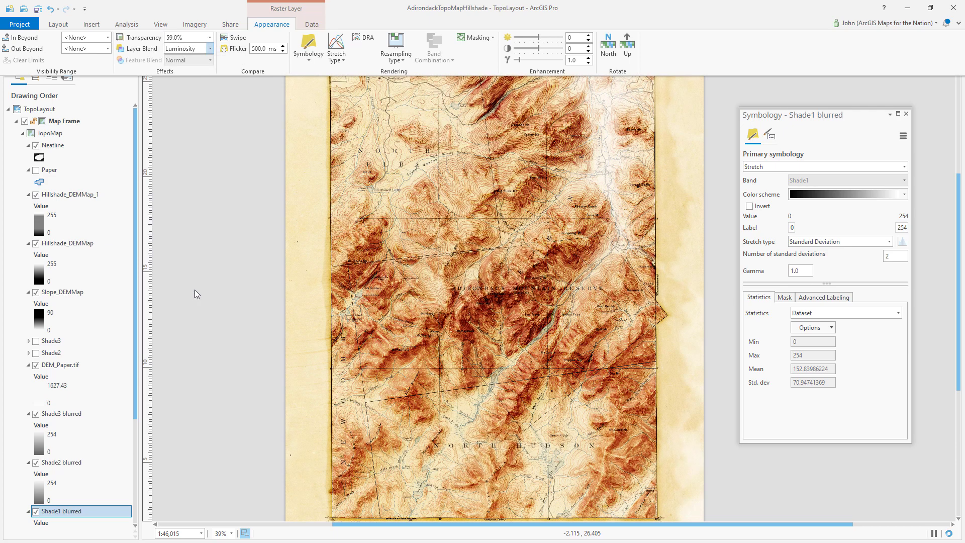
Try the Hue and Vivid Light layer blends on Shade1 blurred and return the layer to Soft Light
{"action": "left_click", "coordinate": [210, 49]}
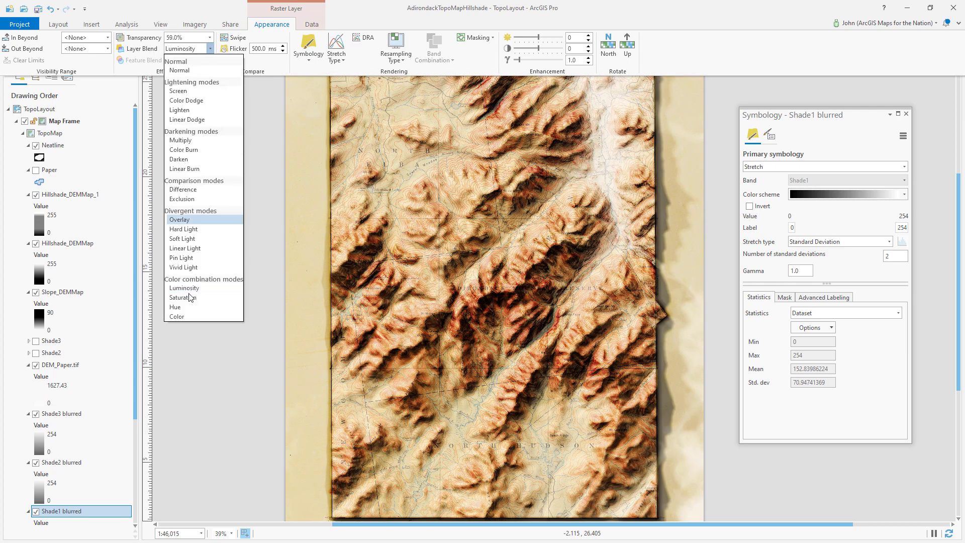
{"action": "left_click", "coordinate": [176, 307]}
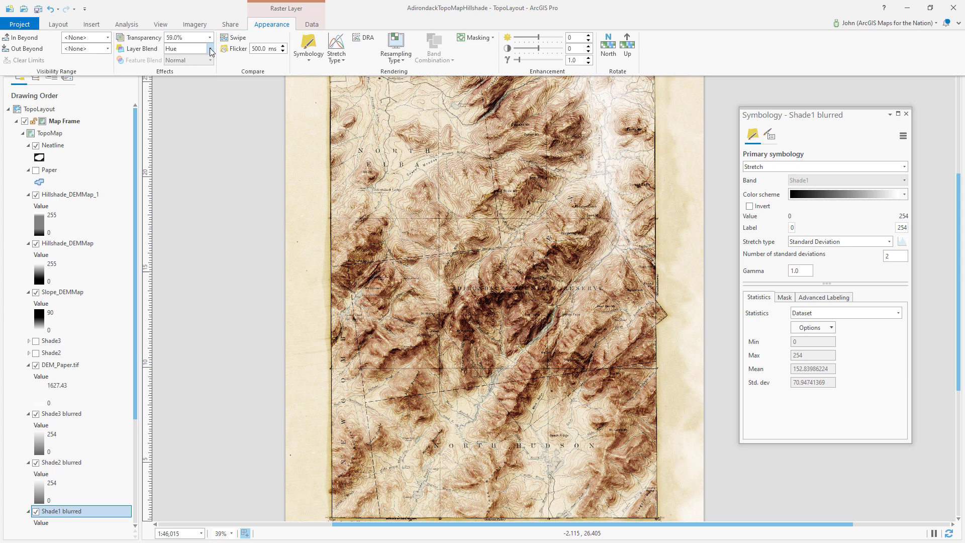
{"action": "left_click", "coordinate": [210, 48]}
{"action": "left_click", "coordinate": [192, 271]}
{"action": "key", "text": "alt+Down"}
{"action": "left_click", "coordinate": [188, 238]}
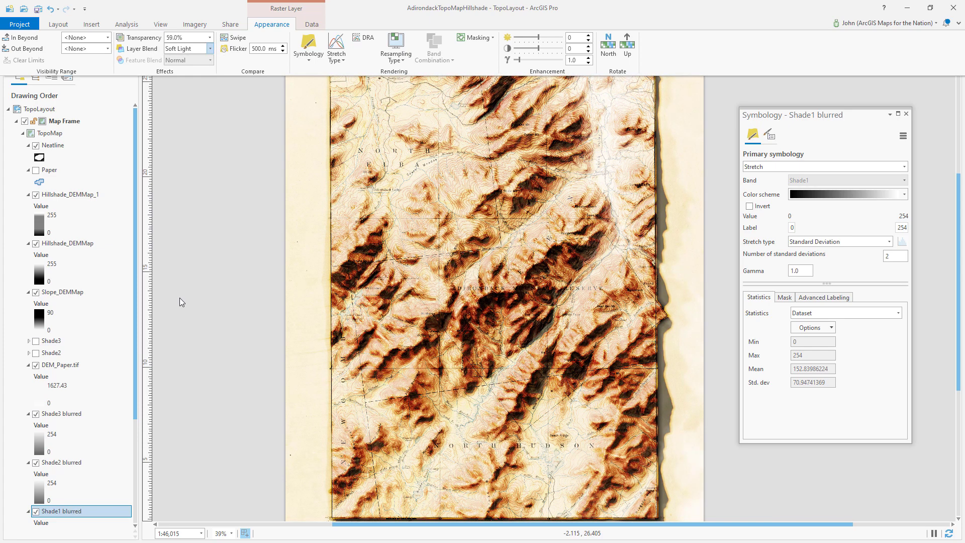
Recolor the black stop of Shade1 blurred's color scheme to a very dark brown with red 38 and blue 0, and accept the scheme
{"action": "left_click", "coordinate": [904, 194]}
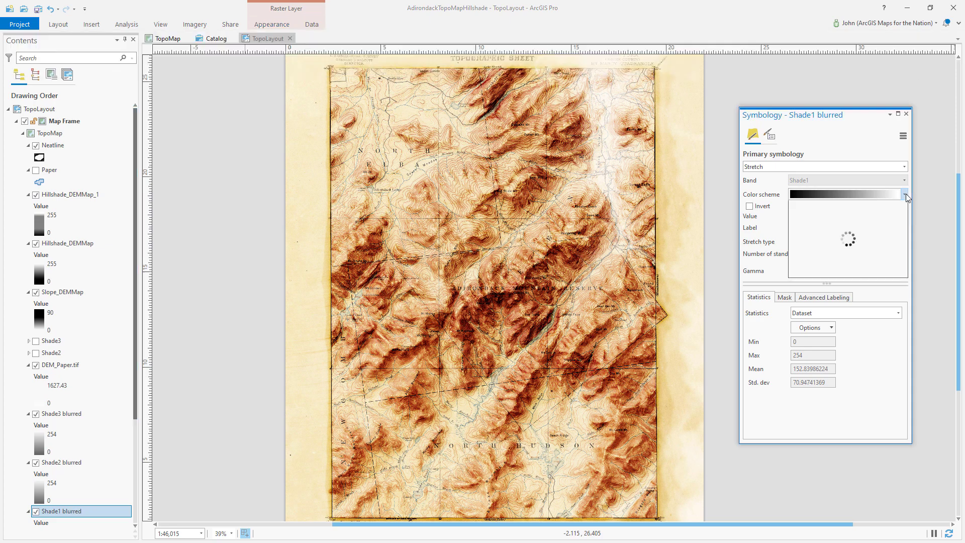
{"action": "left_click", "coordinate": [854, 503]}
{"action": "left_click", "coordinate": [650, 194]}
{"action": "left_click", "coordinate": [655, 240]}
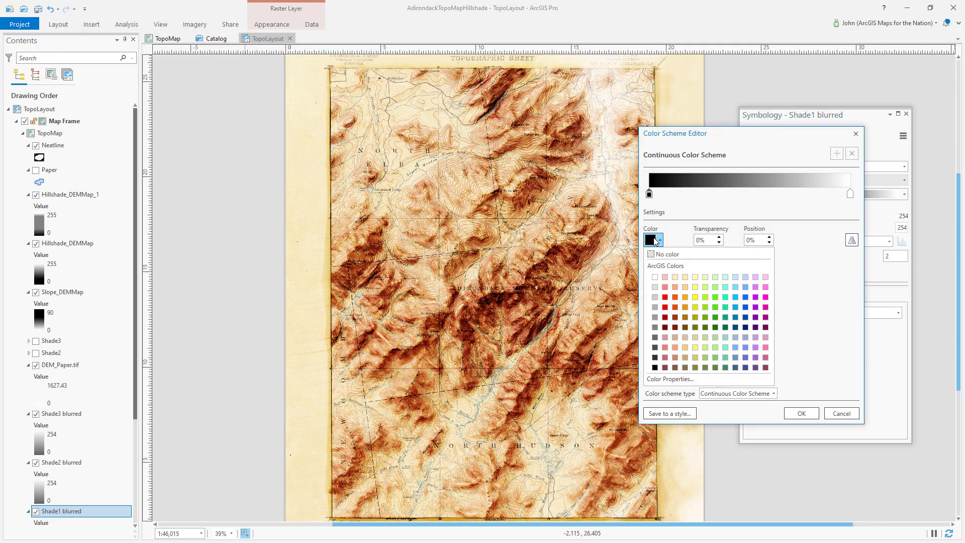
{"action": "left_click", "coordinate": [715, 328]}
{"action": "left_click", "coordinate": [653, 240]}
{"action": "left_click", "coordinate": [685, 379]}
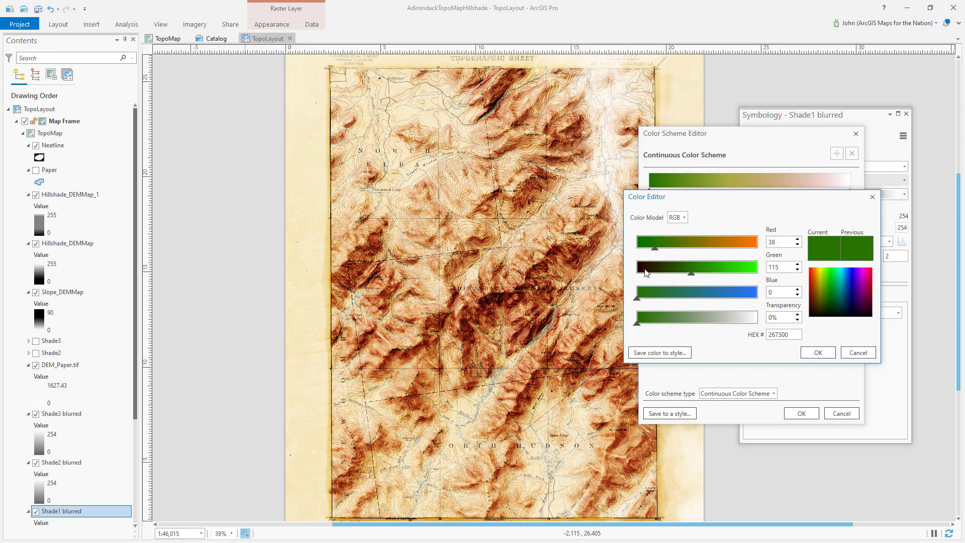
{"action": "left_click", "coordinate": [646, 270]}
{"action": "left_click", "coordinate": [815, 353]}
{"action": "left_click", "coordinate": [802, 413]}
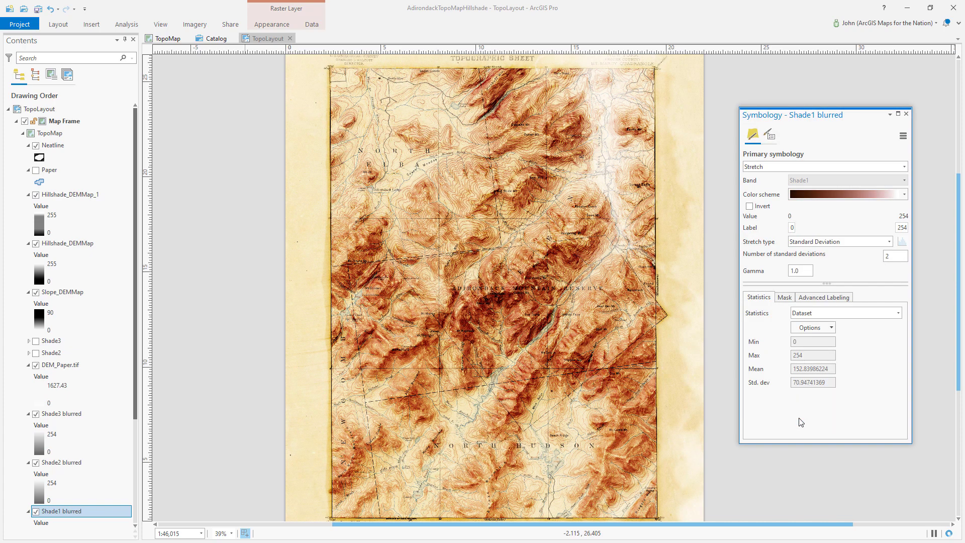
Recolor the black stop of Shade2 blurred's color scheme to a very dark olive brown and accept the scheme
{"action": "left_click", "coordinate": [41, 487]}
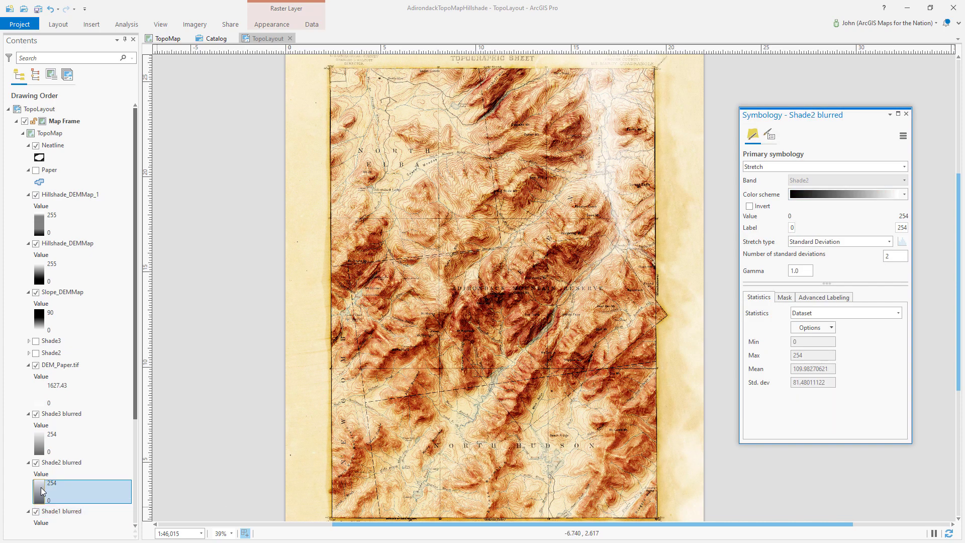
{"action": "left_click", "coordinate": [903, 195]}
{"action": "left_click", "coordinate": [825, 489]}
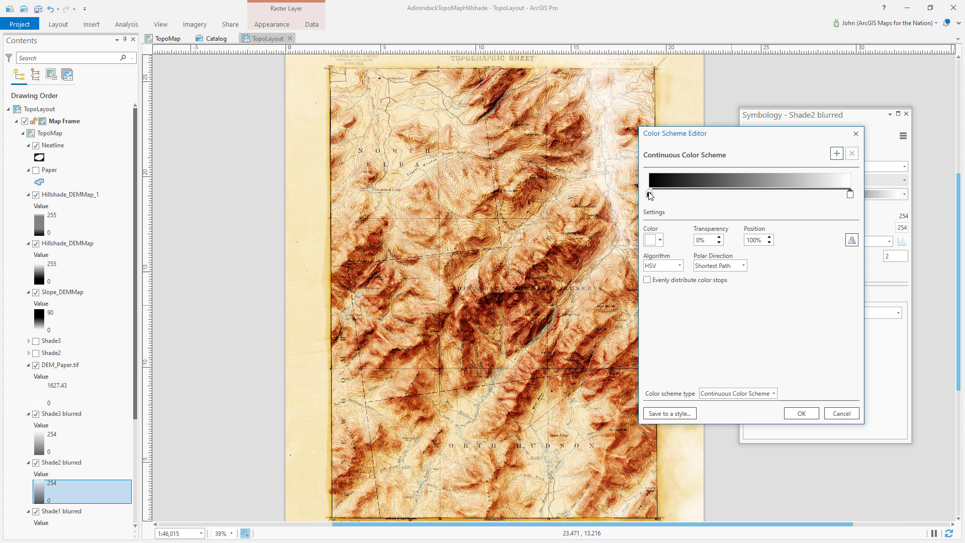
{"action": "left_click", "coordinate": [652, 243]}
{"action": "left_click", "coordinate": [673, 318]}
{"action": "left_click", "coordinate": [652, 243]}
{"action": "left_click", "coordinate": [684, 380]}
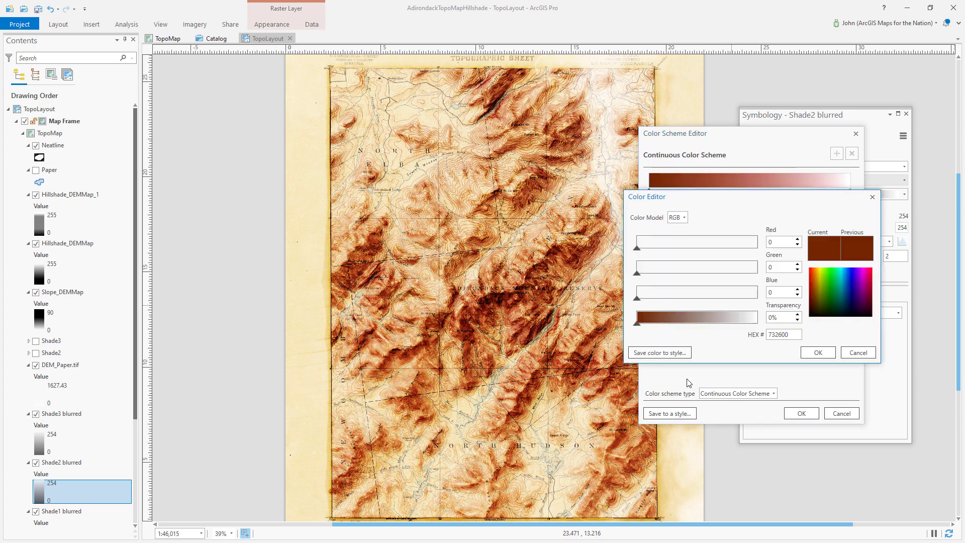
{"action": "left_click", "coordinate": [654, 243]}
{"action": "left_click", "coordinate": [818, 352]}
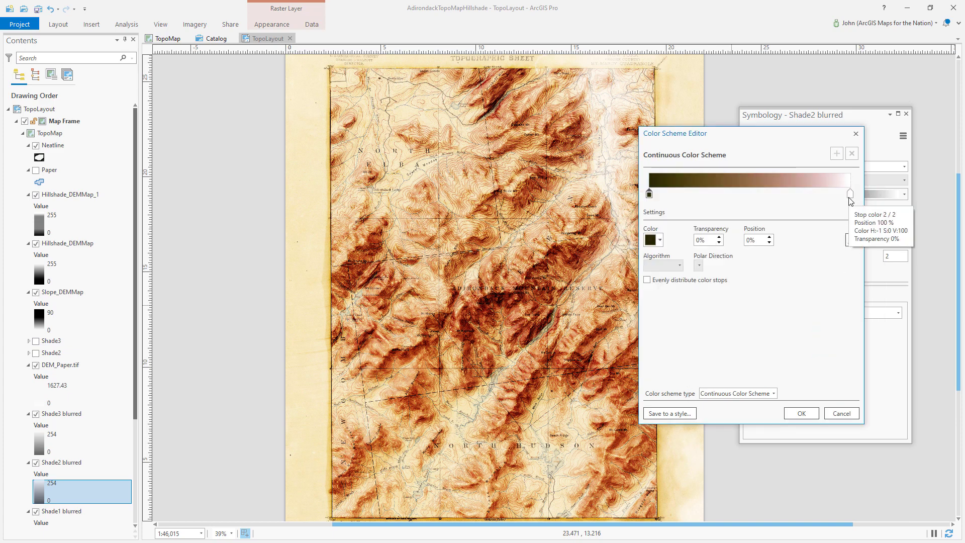
{"action": "left_click", "coordinate": [801, 413]}
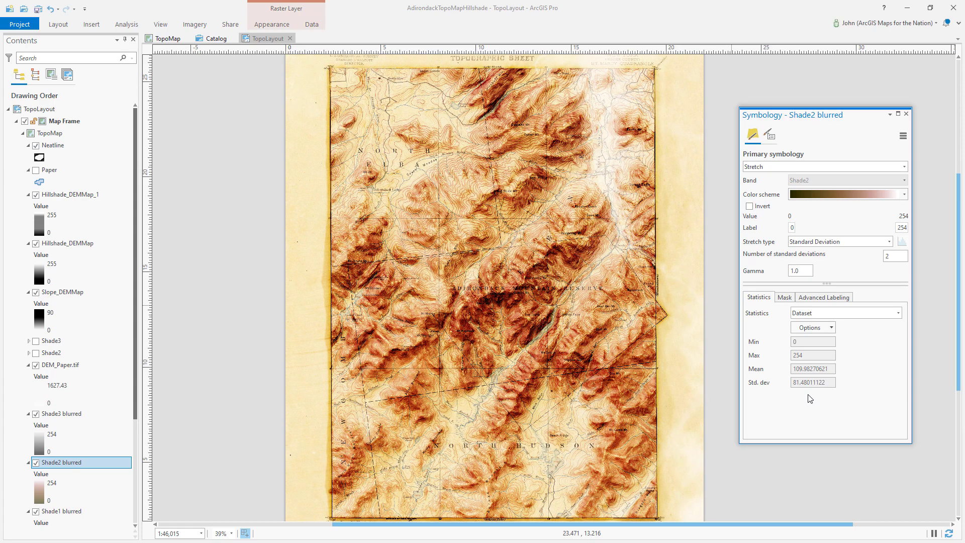
Open the Neatline layer's polygon symbol and duplicate its gradient stroke layer
{"action": "left_click", "coordinate": [64, 145]}
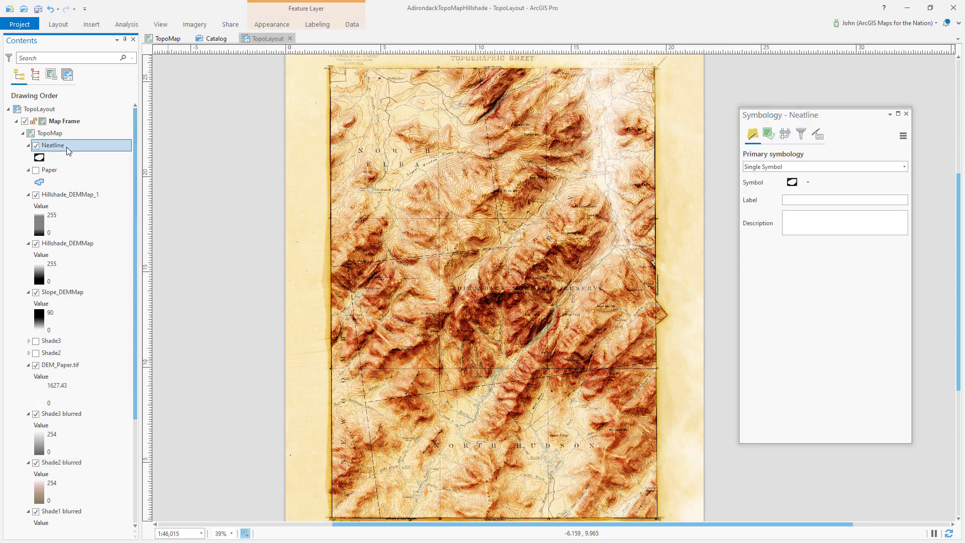
{"action": "left_click", "coordinate": [36, 146]}
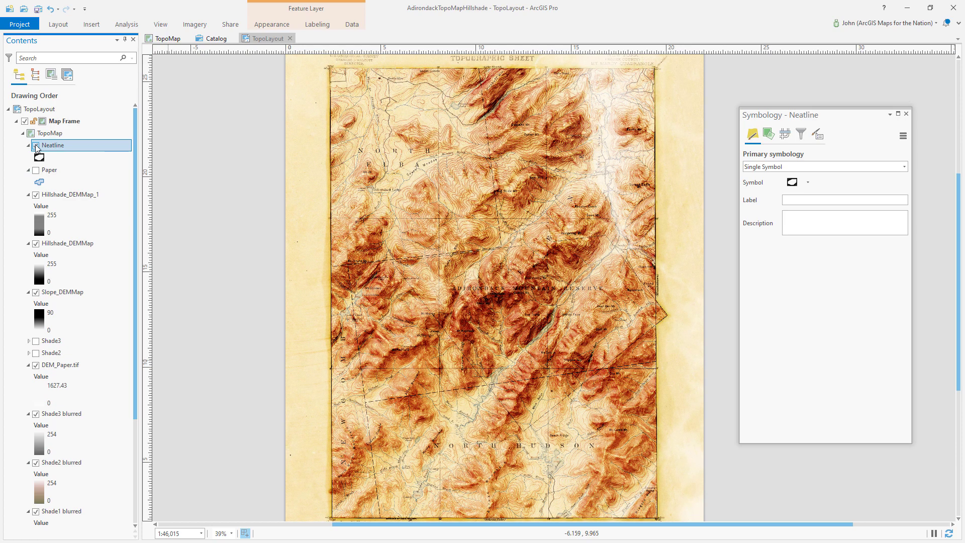
{"action": "right_click", "coordinate": [100, 148]}
{"action": "left_click", "coordinate": [132, 362]}
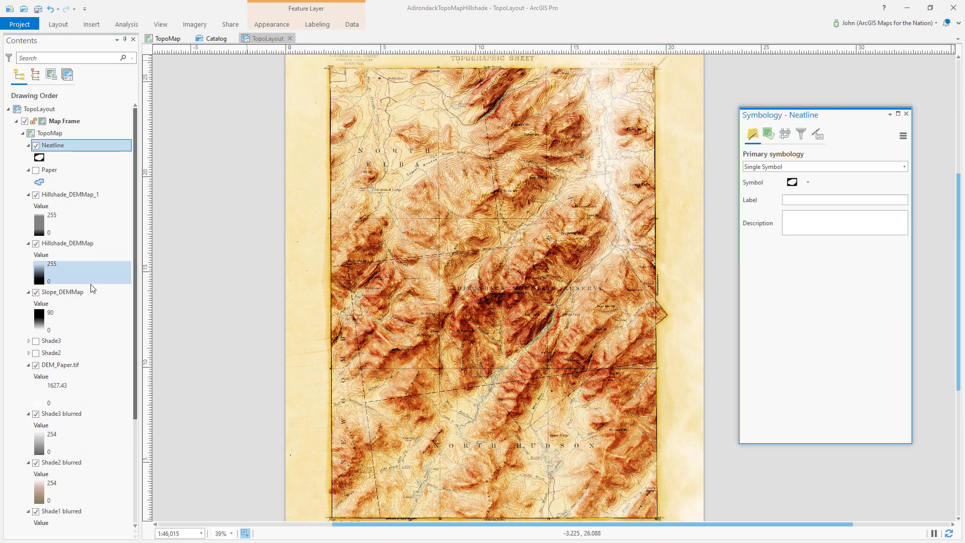
{"action": "left_click", "coordinate": [792, 181]}
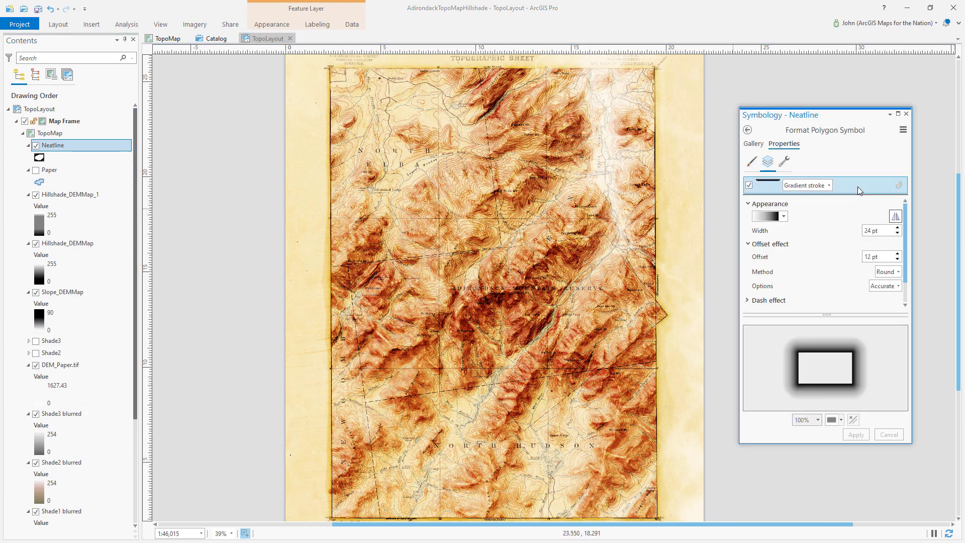
{"action": "left_click", "coordinate": [783, 217]}
{"action": "left_click", "coordinate": [783, 163]}
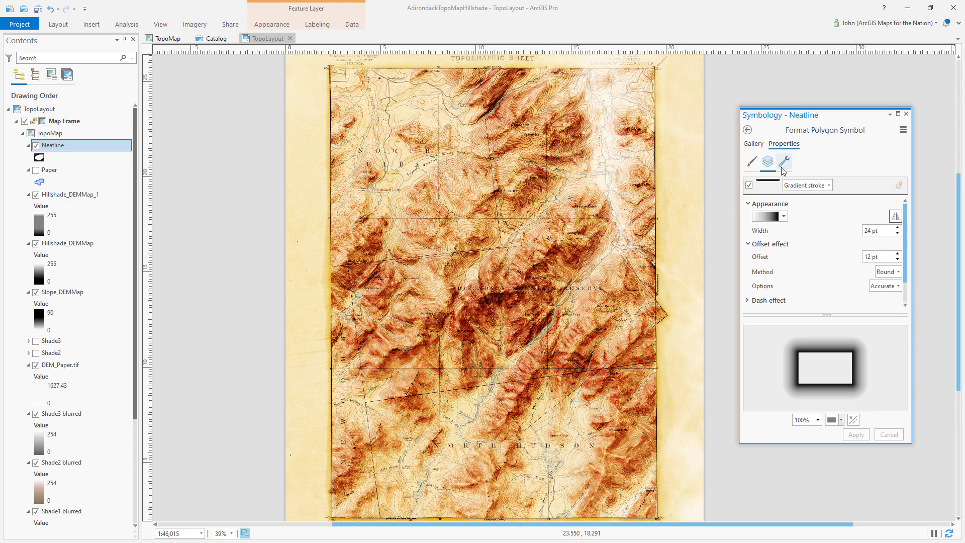
{"action": "left_click", "coordinate": [799, 235]}
{"action": "left_click", "coordinate": [767, 161]}
Set the lower gradient stroke of the Neatline symbol to a 44 pt width and 22 pt offset, and apply it
{"action": "left_click", "coordinate": [845, 204]}
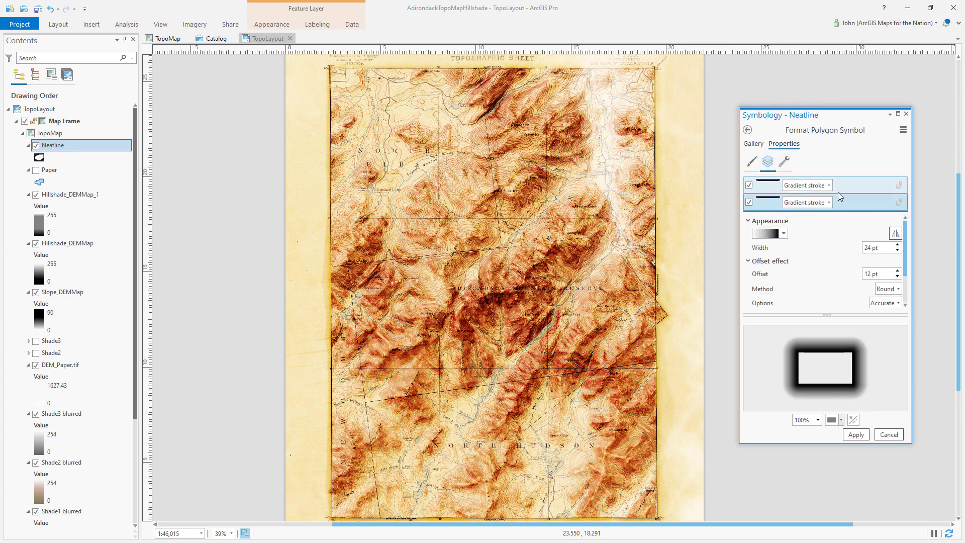
{"action": "left_click_drag", "start_coordinate": [867, 248], "coordinate": [845, 246]}
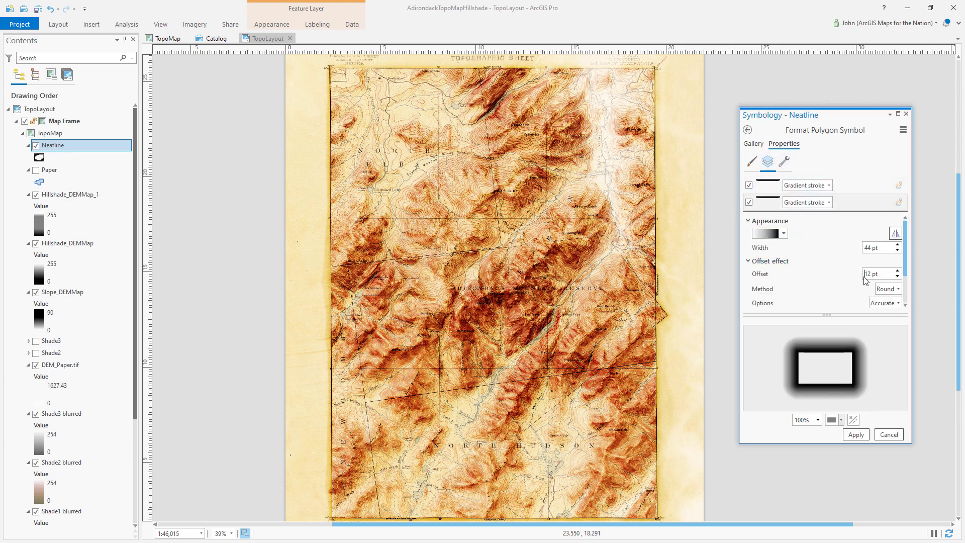
{"action": "type", "text": "2"}
{"action": "left_click", "coordinate": [859, 435]}
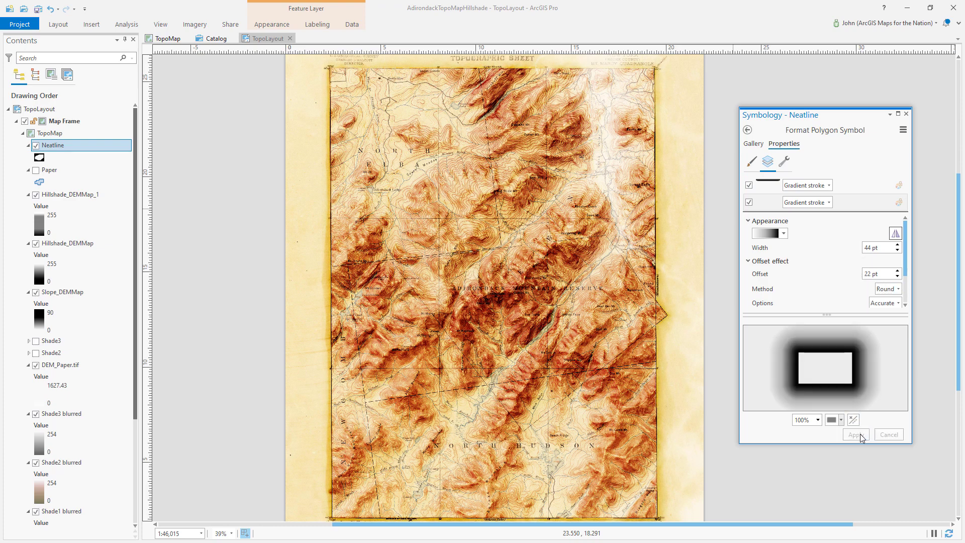
Add a white solid stroke layer on top of the Neatline symbol's gradient strokes, with a width of 1.5 pt, and apply it
{"action": "left_click", "coordinate": [784, 161]}
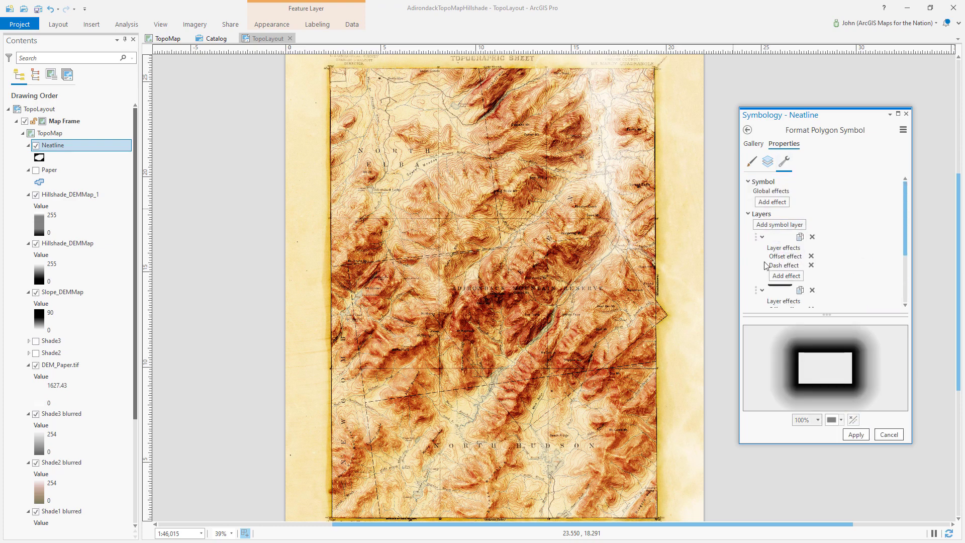
{"action": "left_click", "coordinate": [768, 161]}
{"action": "left_click", "coordinate": [887, 252]}
{"action": "left_click", "coordinate": [845, 285]}
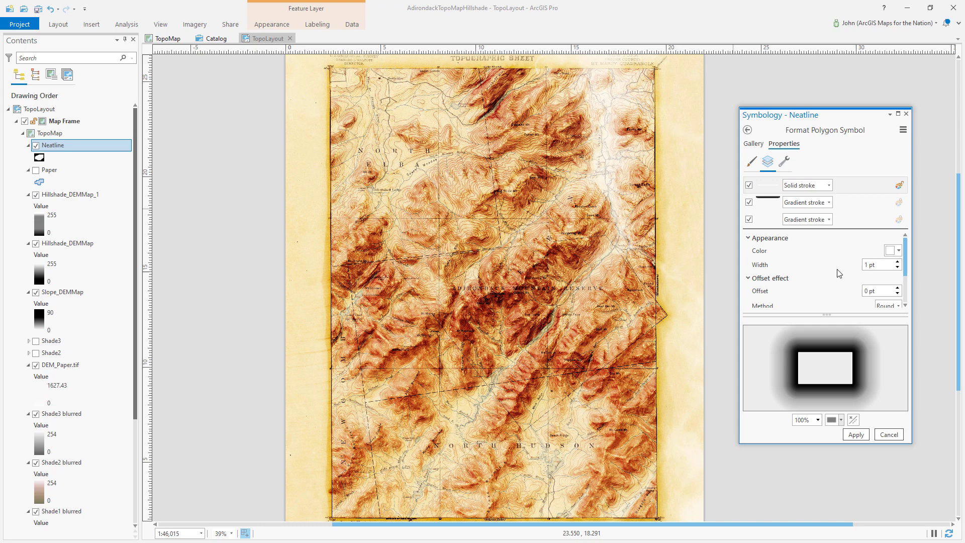
{"action": "scroll", "coordinate": [806, 357], "scroll_direction": "up", "scroll_amount": 10}
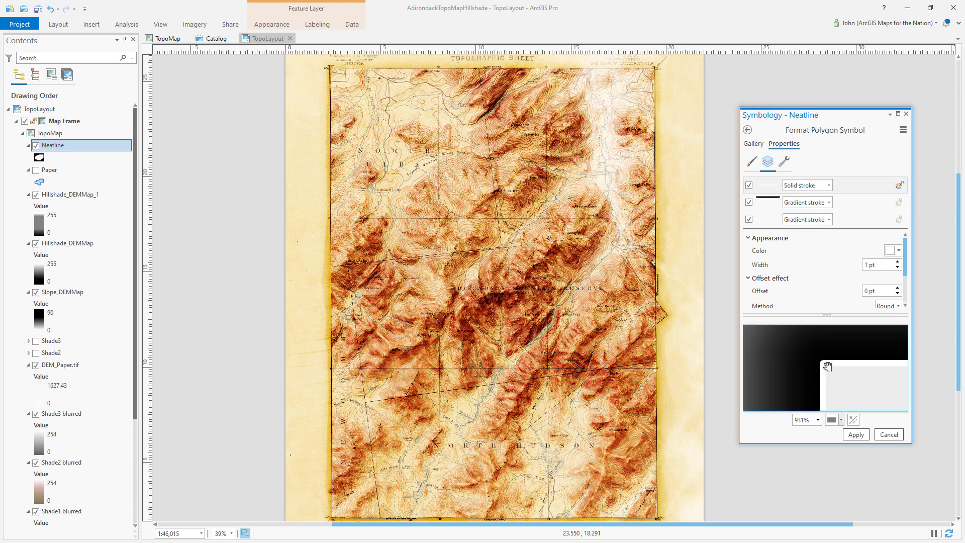
{"action": "left_click", "coordinate": [867, 263]}
{"action": "type", "text": ".5"}
{"action": "left_click", "coordinate": [858, 435]}
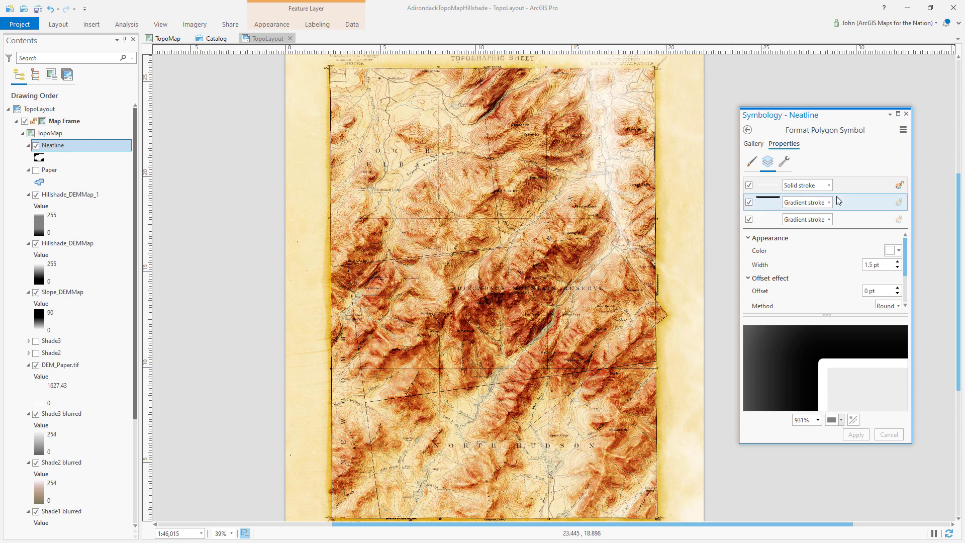
Set the white solid stroke's width to 2 pt and its offset to -1 pt, and apply the changes
{"action": "left_click", "coordinate": [897, 261]}
{"action": "left_click", "coordinate": [897, 289]}
{"action": "left_click", "coordinate": [898, 294]}
{"action": "left_click", "coordinate": [898, 293]}
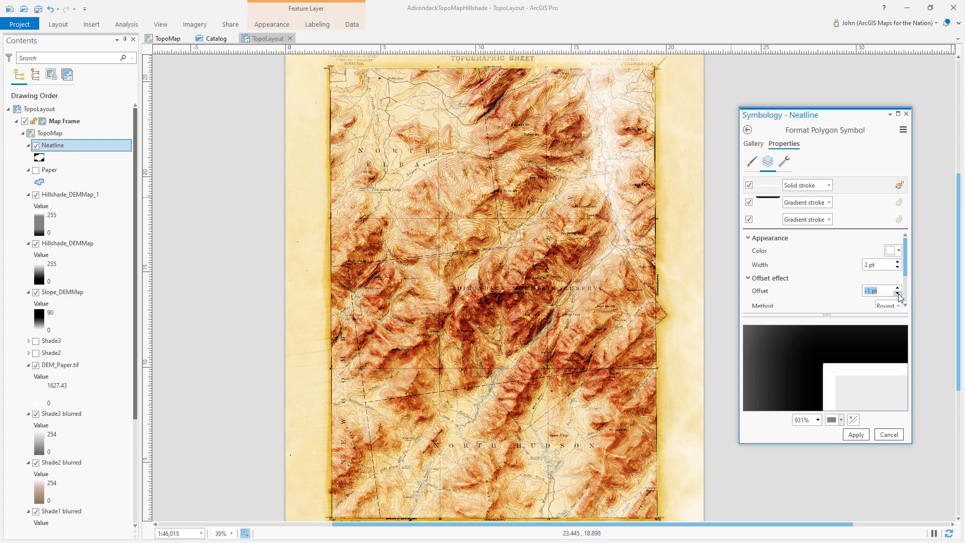
{"action": "scroll", "coordinate": [907, 281], "scroll_direction": "down", "scroll_amount": 2}
{"action": "left_click", "coordinate": [856, 434]}
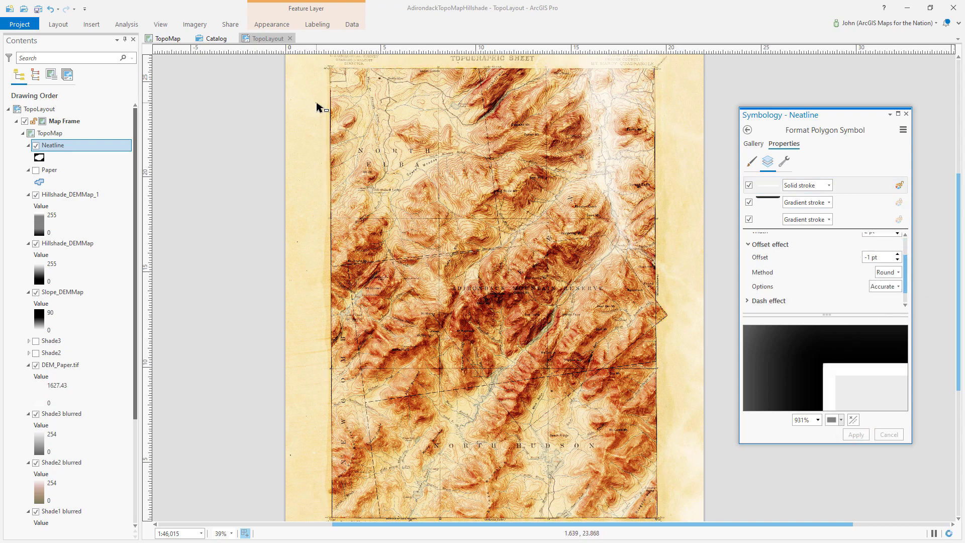
Make the white color of the Neatline's solid stroke semi-transparent and apply it
{"action": "scroll", "coordinate": [855, 263], "scroll_direction": "up", "scroll_amount": 2}
{"action": "left_click", "coordinate": [892, 250]}
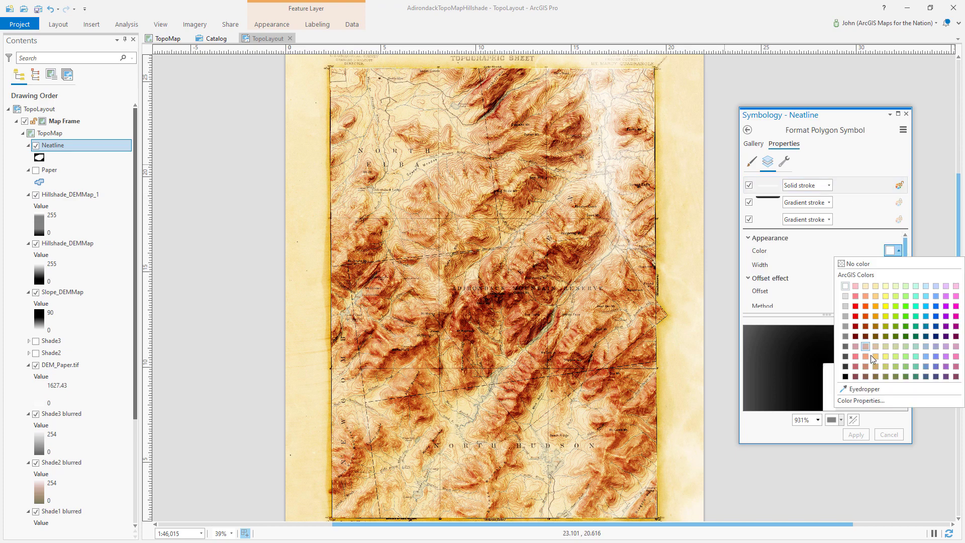
{"action": "left_click", "coordinate": [863, 401]}
{"action": "type", "text": "5"}
{"action": "left_click", "coordinate": [884, 352]}
{"action": "left_click", "coordinate": [856, 434]}
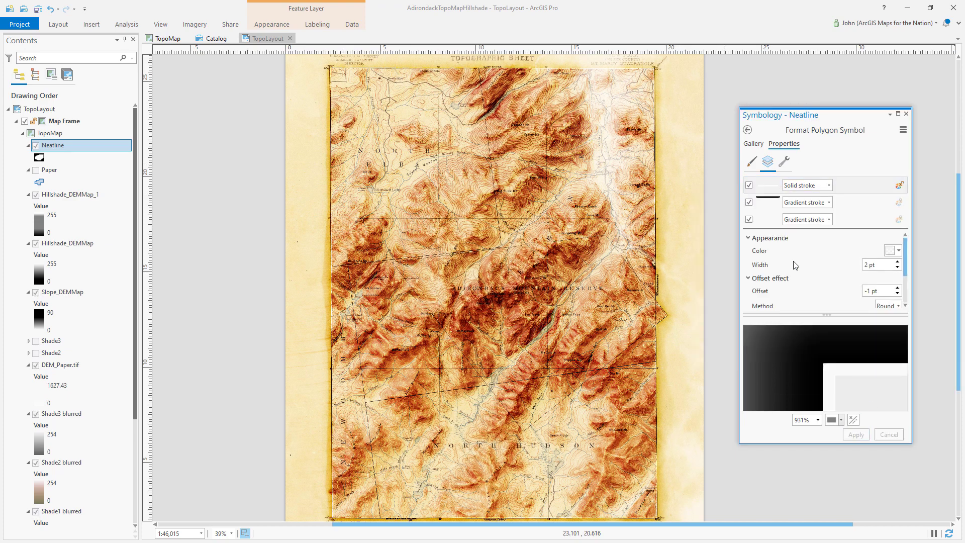
Duplicate the upper gradient stroke in the Neatline symbol and select the copy beneath the solid stroke
{"action": "left_click", "coordinate": [783, 161]}
{"action": "left_click", "coordinate": [800, 290]}
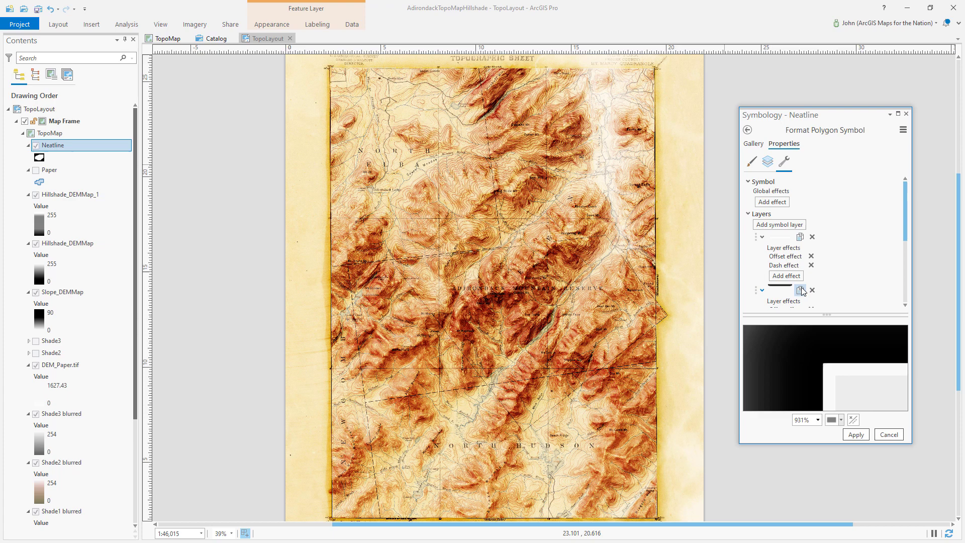
{"action": "left_click", "coordinate": [767, 161]}
{"action": "left_click", "coordinate": [844, 203]}
Remove the two middle stops from the copied gradient stroke's color scheme
{"action": "left_click", "coordinate": [784, 264]}
{"action": "left_click", "coordinate": [764, 345]}
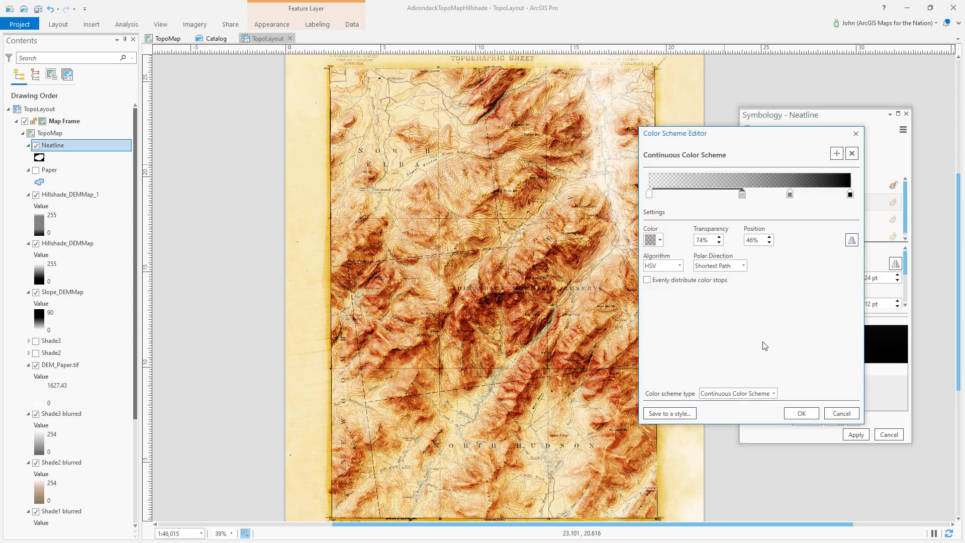
{"action": "left_click", "coordinate": [789, 194]}
{"action": "left_click", "coordinate": [851, 153]}
{"action": "left_click", "coordinate": [742, 193]}
{"action": "left_click", "coordinate": [851, 153]}
Recolor both end stops of the gradient white, with the 0% stop at 100% transparency, and accept the scheme
{"action": "left_click", "coordinate": [653, 240]}
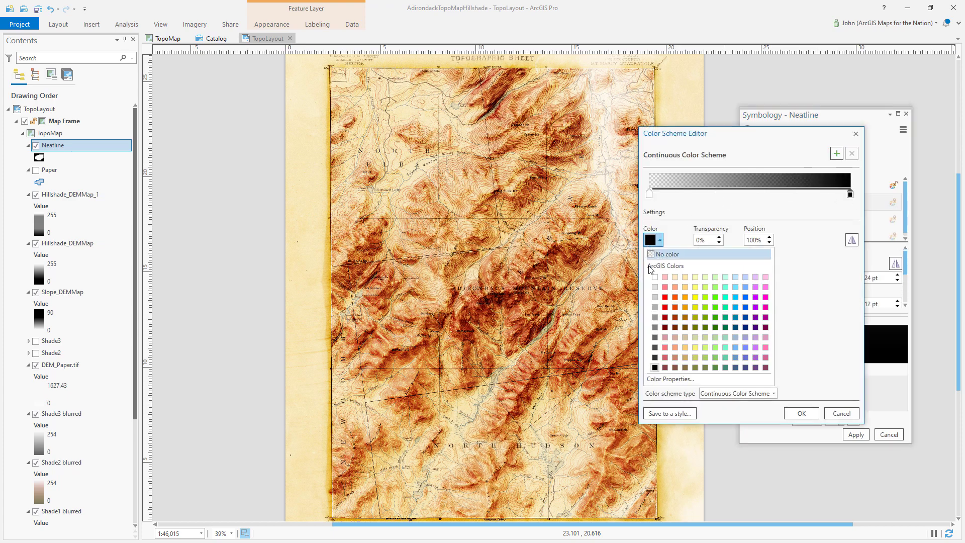
{"action": "left_click", "coordinate": [657, 279]}
{"action": "left_click", "coordinate": [649, 193]}
{"action": "left_click", "coordinate": [660, 239]}
{"action": "left_click", "coordinate": [657, 275]}
{"action": "key", "text": "Tab"}
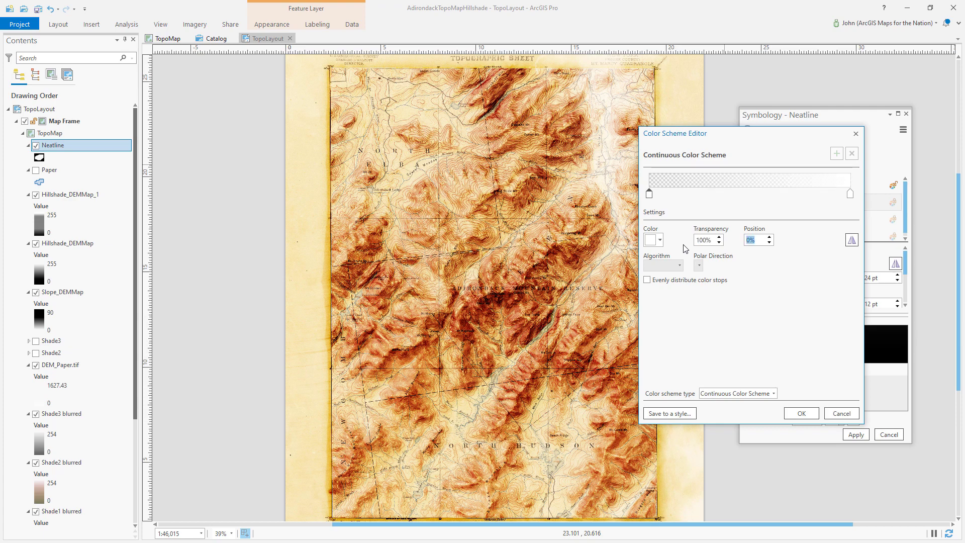
{"action": "left_click", "coordinate": [801, 413]}
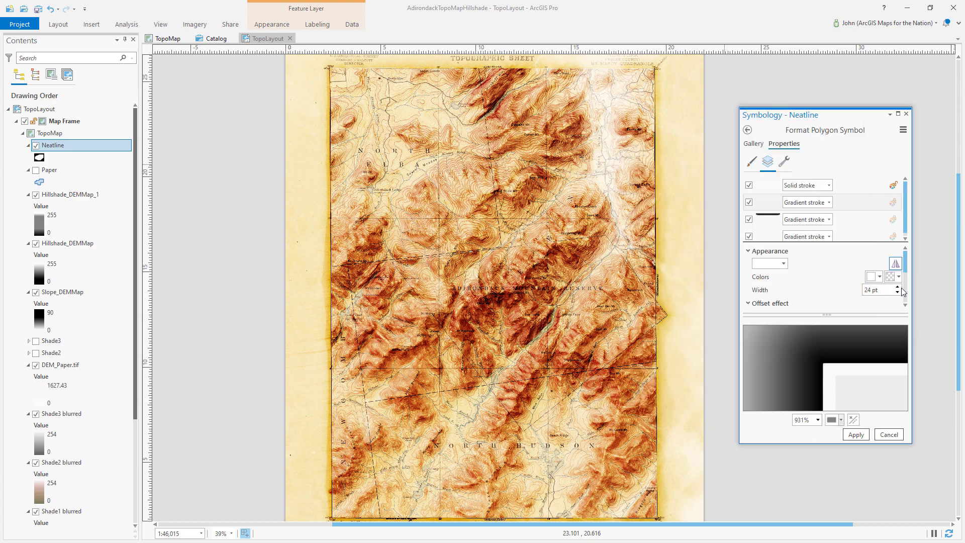
Set the white gradient stroke's offset to -12 pt and apply it to the Neatline
{"action": "left_click", "coordinate": [865, 292]}
{"action": "type", "text": "-12"}
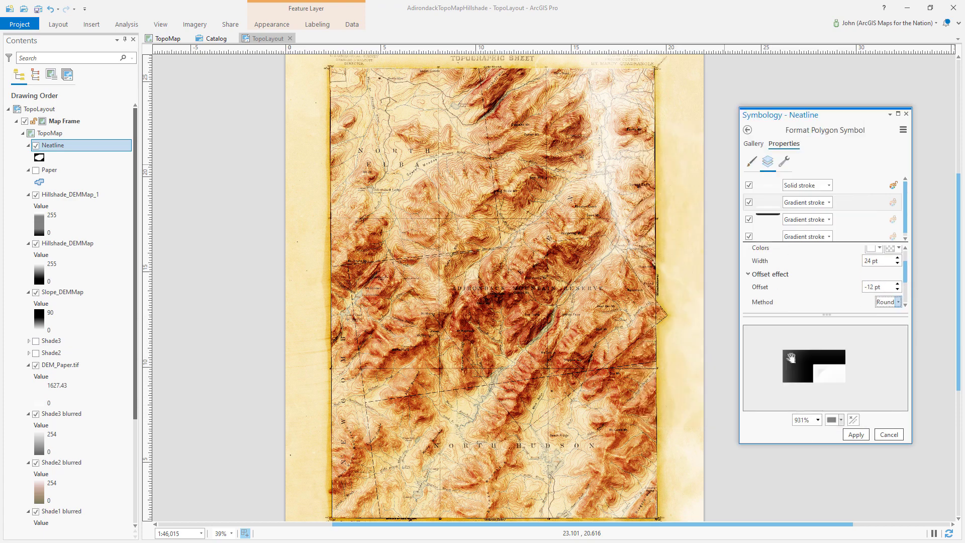
{"action": "left_click", "coordinate": [851, 435]}
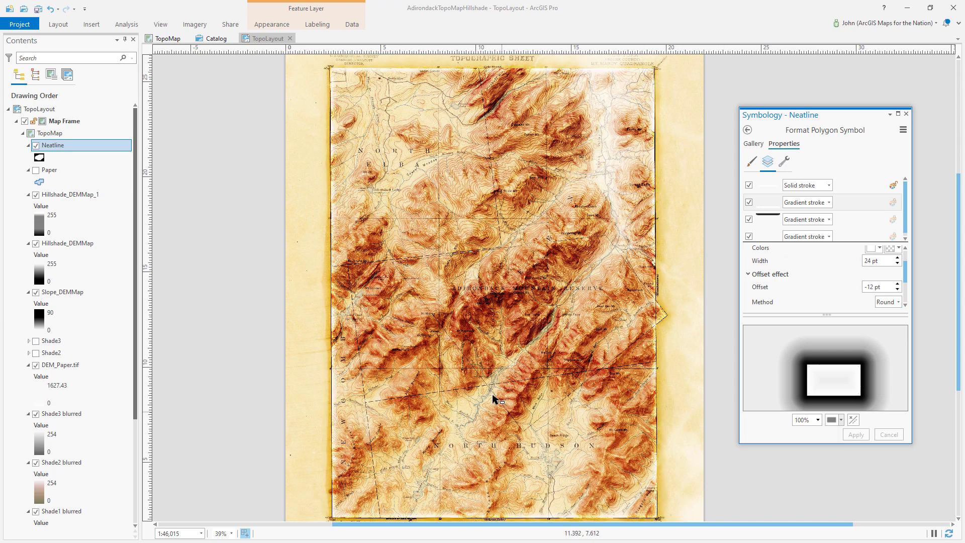
Set the white gradient stroke's opaque end color to 50% transparency, apply it, and close the symbology settings
{"action": "left_click", "coordinate": [875, 248]}
{"action": "left_click", "coordinate": [857, 402]}
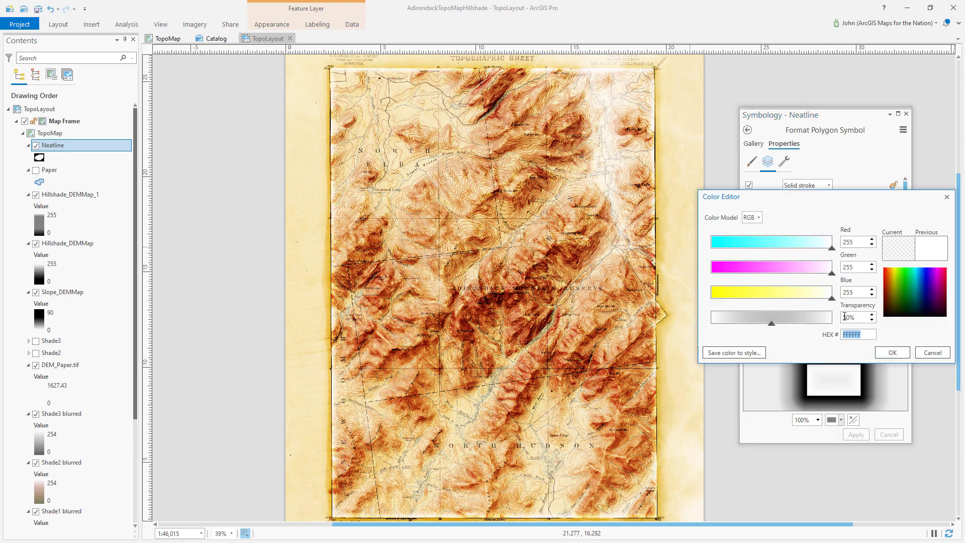
{"action": "left_click", "coordinate": [892, 353]}
{"action": "left_click", "coordinate": [856, 435]}
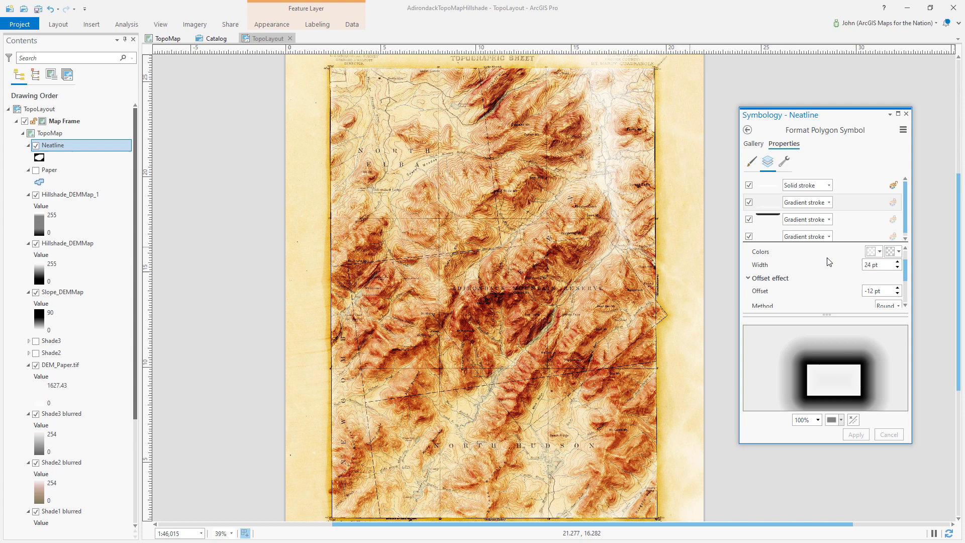
{"action": "left_click", "coordinate": [907, 114]}
Copy the Neatline layer and paste the duplicate into TopoMap
{"action": "right_click", "coordinate": [87, 145]}
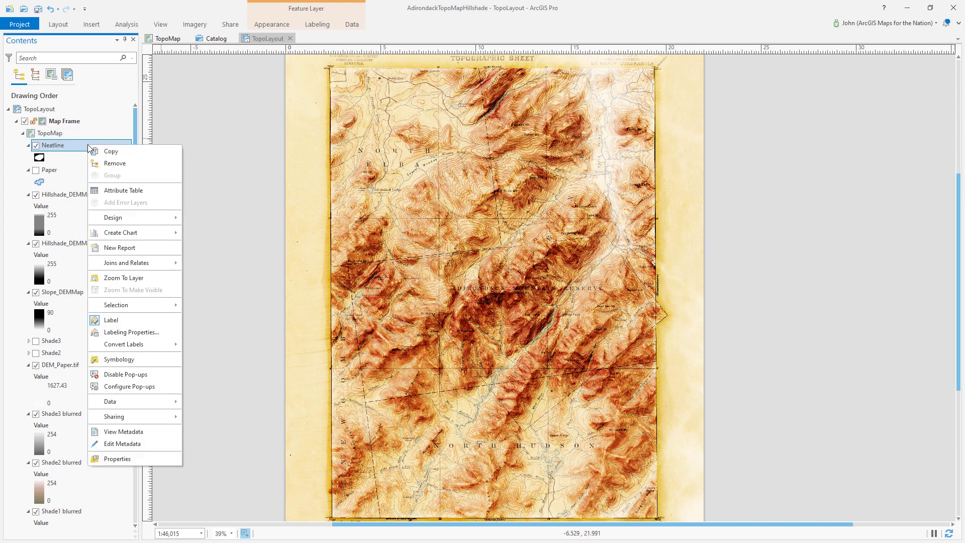
{"action": "right_click", "coordinate": [79, 134]}
{"action": "left_click", "coordinate": [100, 151]}
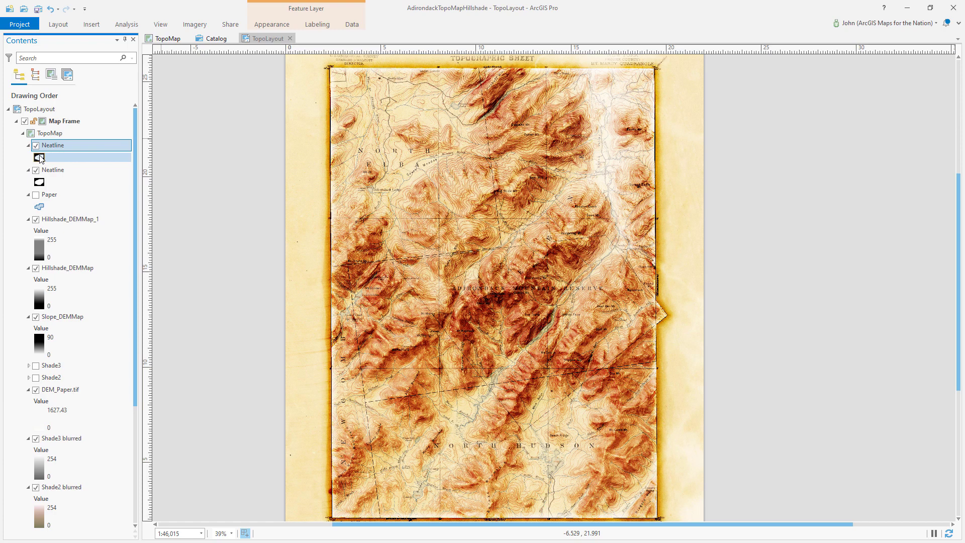
Set the upper Neatline layer's transparency to 31.3% and check the border glow across the layout
{"action": "left_click", "coordinate": [271, 24]}
{"action": "left_click_drag", "start_coordinate": [167, 49], "coordinate": [182, 49]}
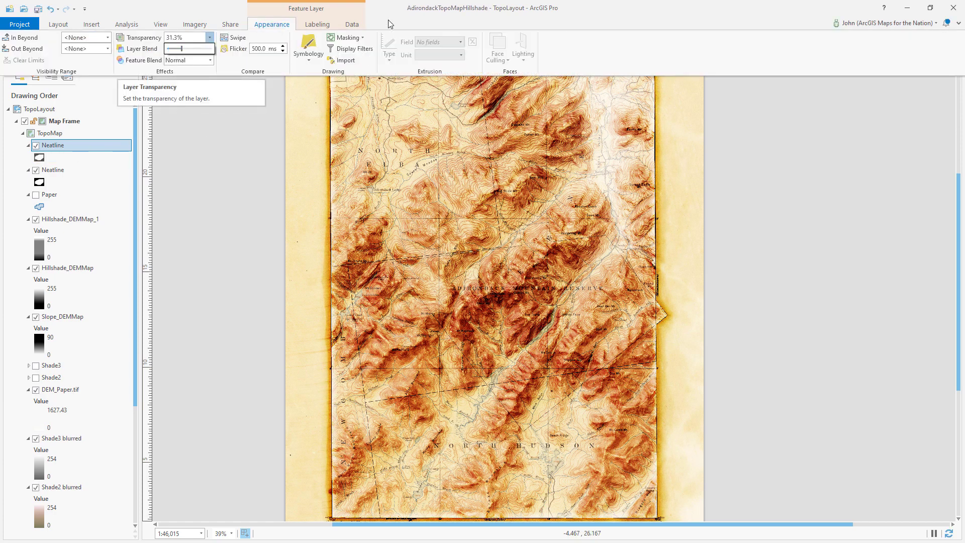
{"action": "left_click", "coordinate": [719, 143]}
{"action": "scroll", "coordinate": [523, 247], "scroll_direction": "down", "scroll_amount": 2}
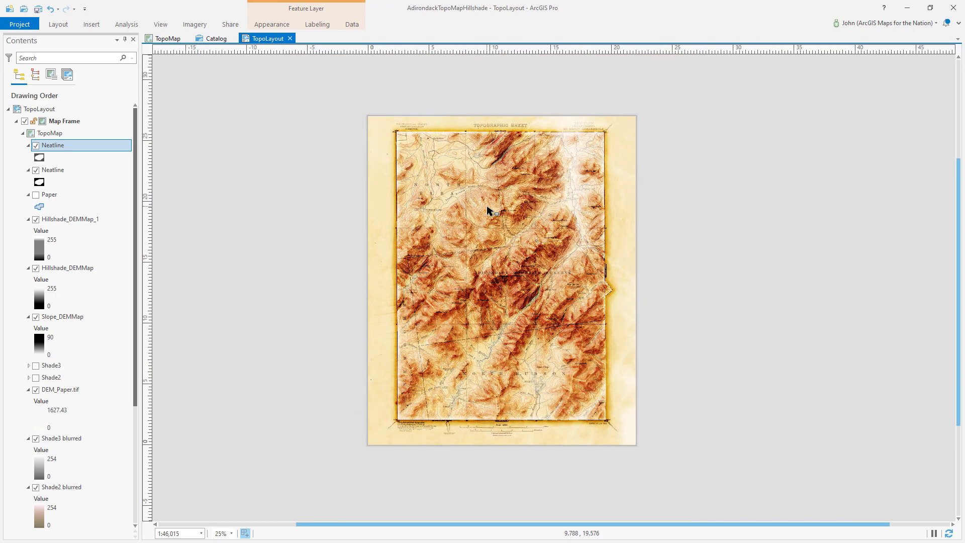
{"action": "scroll", "coordinate": [393, 128], "scroll_direction": "up", "scroll_amount": 2}
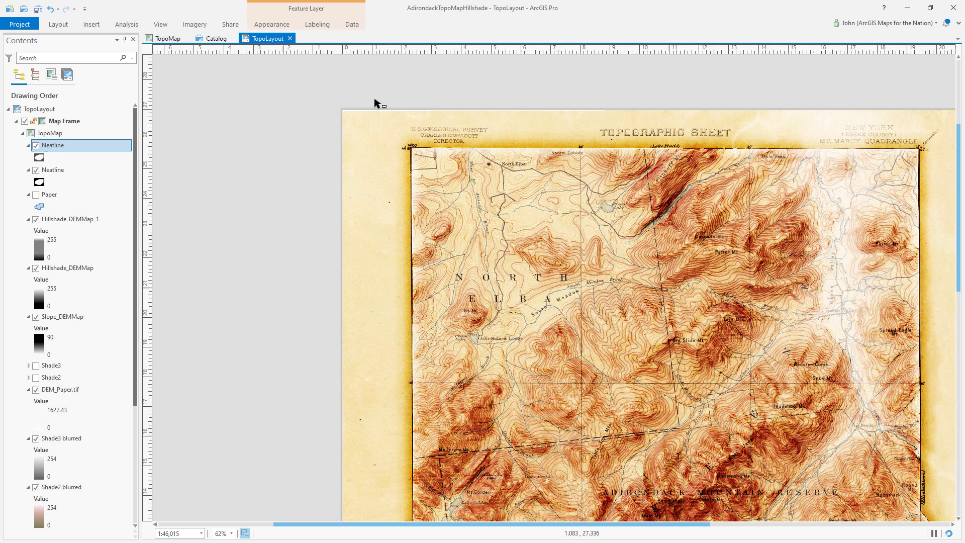
Draw a small circle graphic about 0.5 units wide over the northwest corner of the map's neatline
{"action": "left_click", "coordinate": [92, 25]}
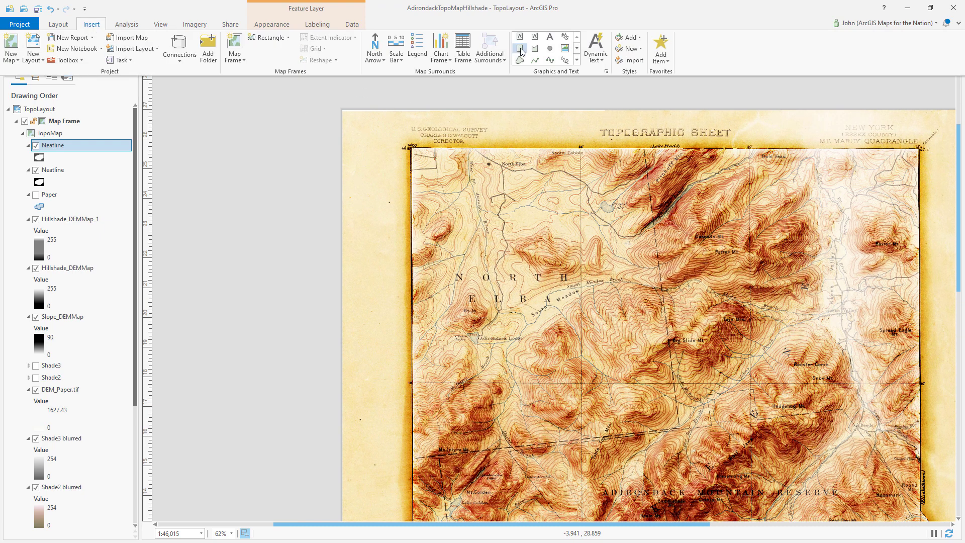
{"action": "left_click", "coordinate": [577, 50]}
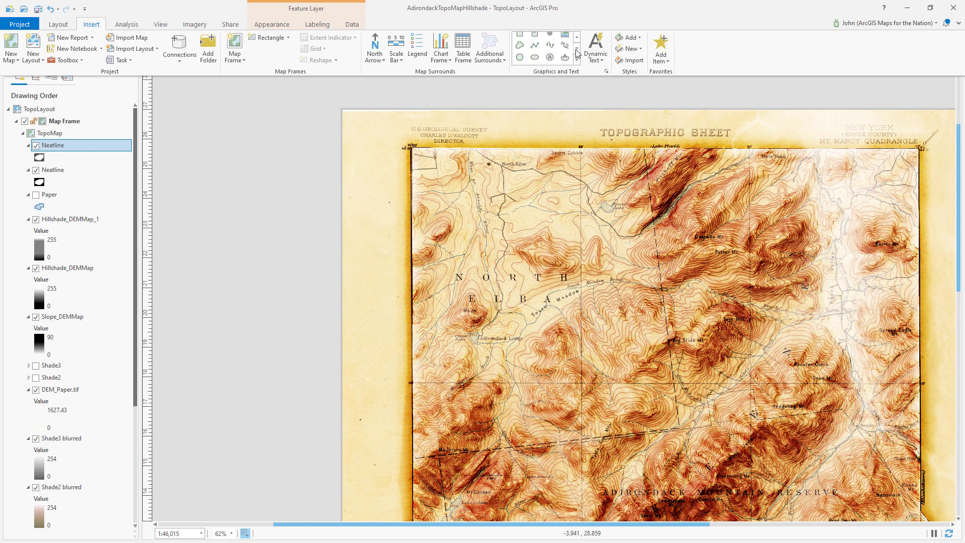
{"action": "left_click", "coordinate": [521, 57]}
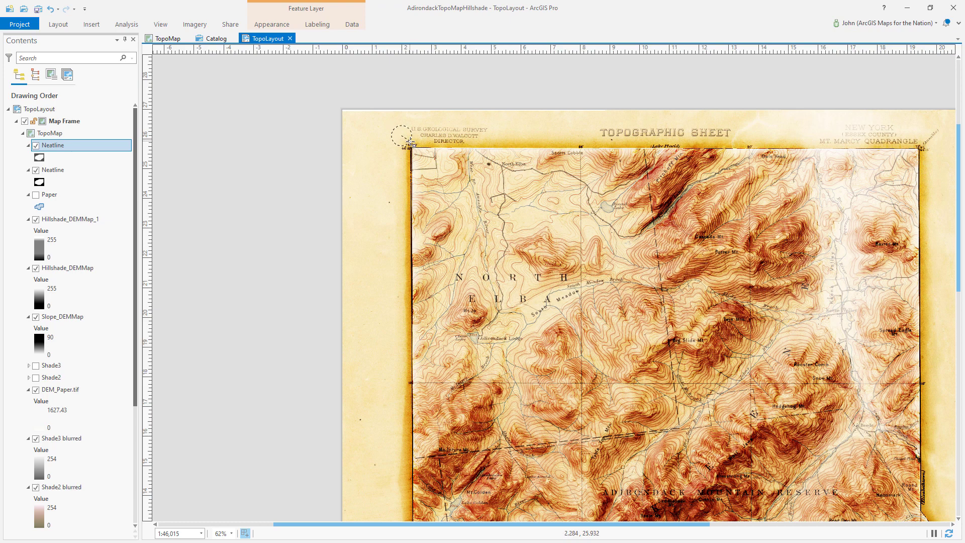
{"action": "left_click_drag", "start_coordinate": [410, 144], "coordinate": [413, 149]}
{"action": "scroll", "coordinate": [409, 146], "scroll_direction": "up", "scroll_amount": 5}
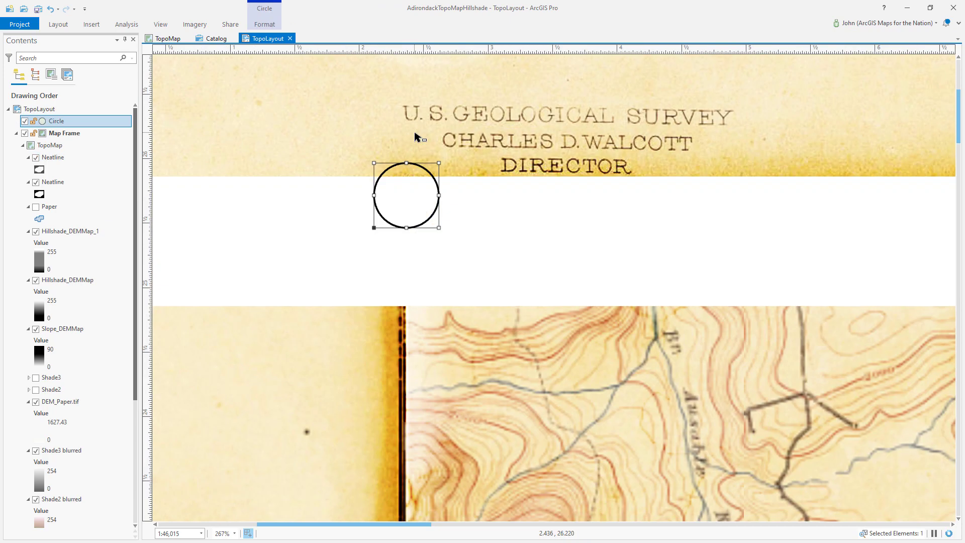
Open the circle's symbol properties, remove its black outline, and change its solid fill to a Gradient fill
{"action": "right_click", "coordinate": [83, 121]}
{"action": "left_click", "coordinate": [116, 372]}
{"action": "left_click", "coordinate": [742, 141]}
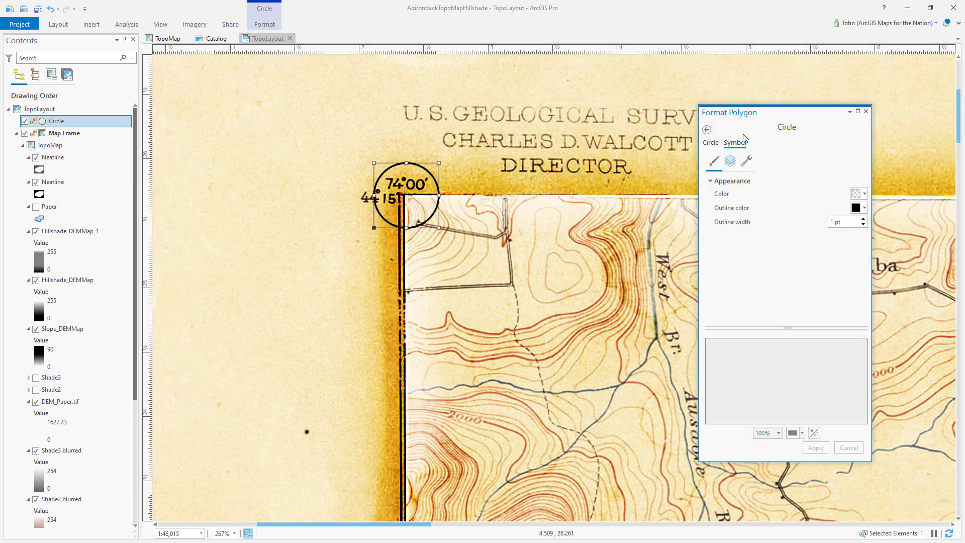
{"action": "left_click", "coordinate": [732, 163]}
{"action": "left_click", "coordinate": [745, 161]}
{"action": "left_click", "coordinate": [770, 234]}
{"action": "left_click", "coordinate": [731, 162]}
{"action": "left_click", "coordinate": [777, 184]}
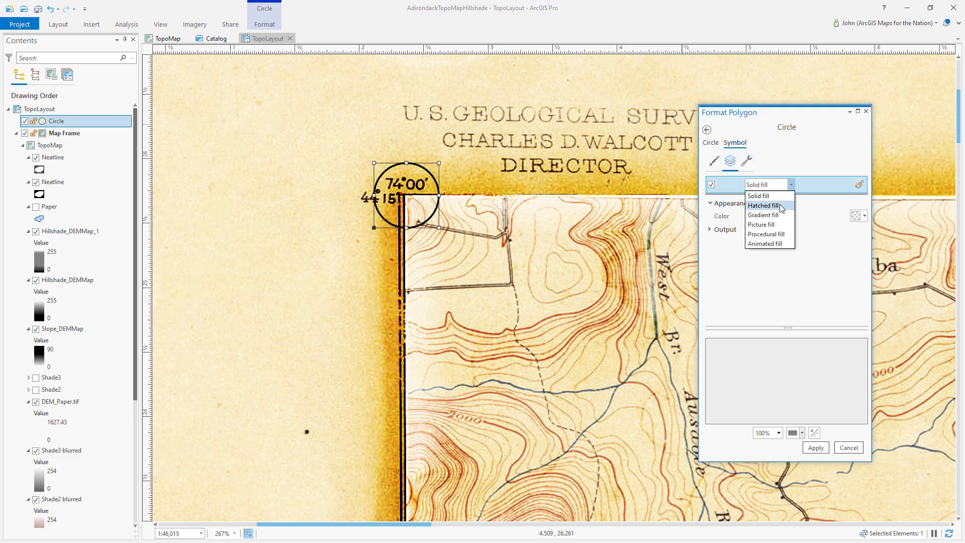
{"action": "left_click", "coordinate": [771, 215]}
Set the circle's gradient pattern to Circular direction and Continuous type
{"action": "left_click", "coordinate": [735, 245]}
{"action": "left_click", "coordinate": [846, 257]}
{"action": "left_click", "coordinate": [842, 290]}
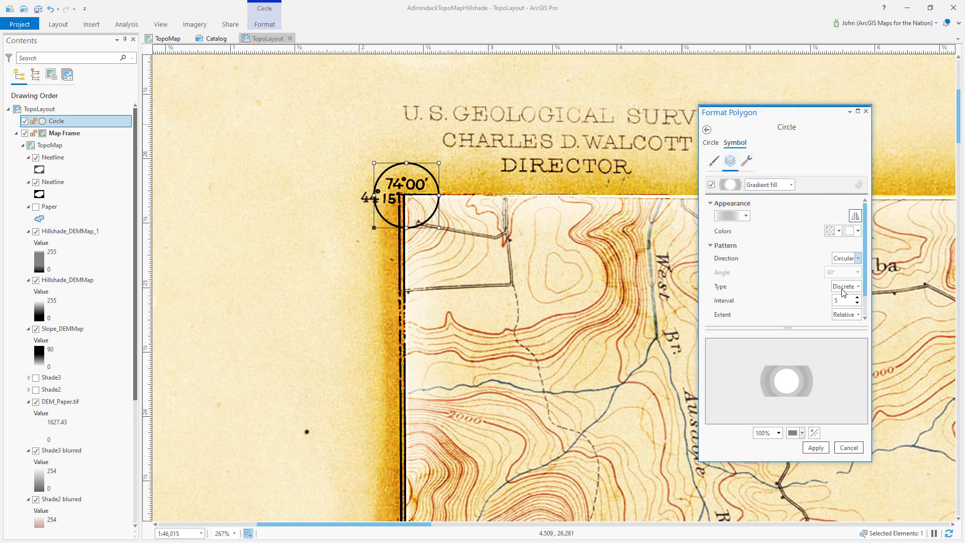
{"action": "left_click", "coordinate": [842, 287]}
{"action": "left_click", "coordinate": [839, 305]}
Set the gradient's outer color to yellow (FFFF00) with 100% transparency and apply it to the circle
{"action": "left_click", "coordinate": [831, 231]}
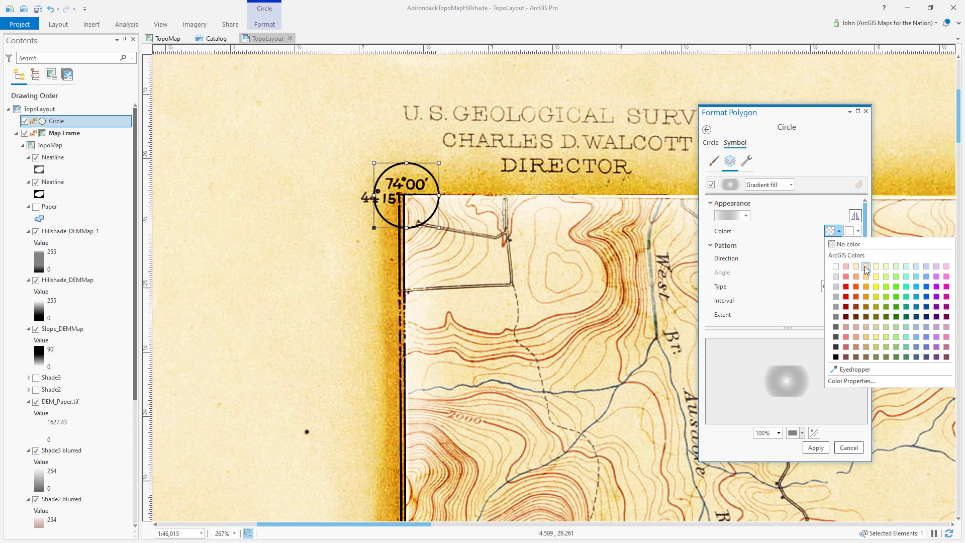
{"action": "left_click", "coordinate": [876, 286]}
{"action": "left_click", "coordinate": [832, 231]}
{"action": "left_click", "coordinate": [849, 382]}
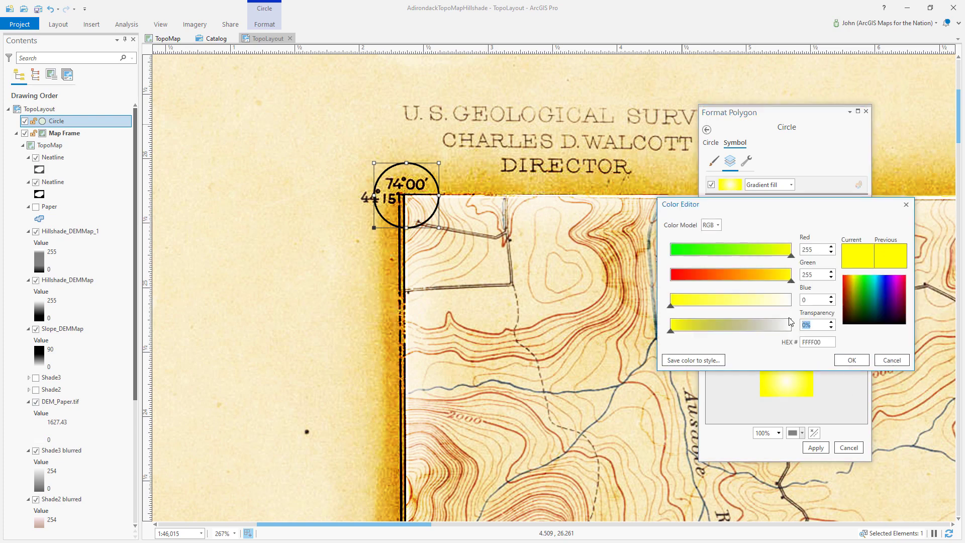
{"action": "type", "text": "100"}
{"action": "key", "text": "Tab"}
{"action": "left_click", "coordinate": [851, 359]}
{"action": "left_click", "coordinate": [815, 448]}
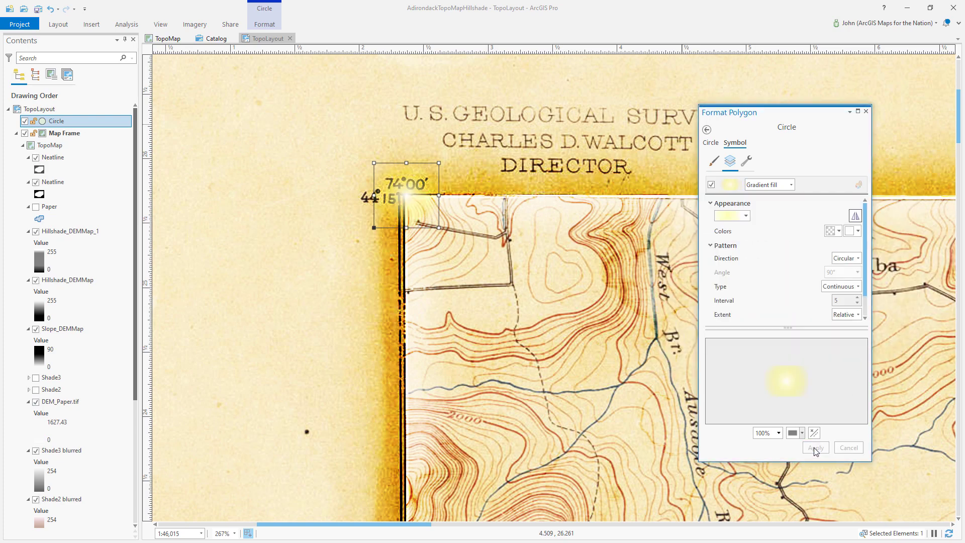
Check the deselected glow circle against the whole map corner, and copy the circle element
{"action": "left_click", "coordinate": [262, 26]}
{"action": "left_click", "coordinate": [173, 7]}
{"action": "scroll", "coordinate": [203, 135], "scroll_direction": "down", "scroll_amount": 4}
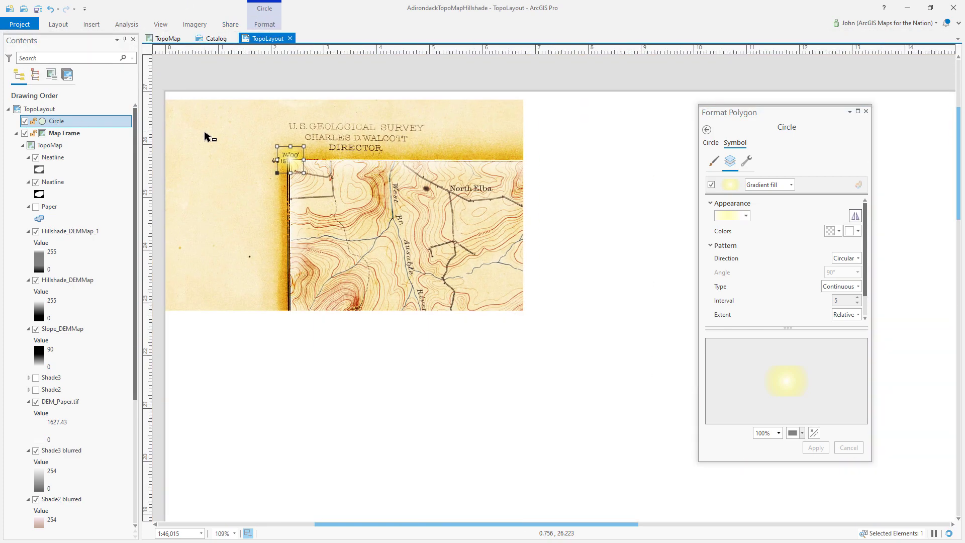
{"action": "left_click", "coordinate": [197, 92]}
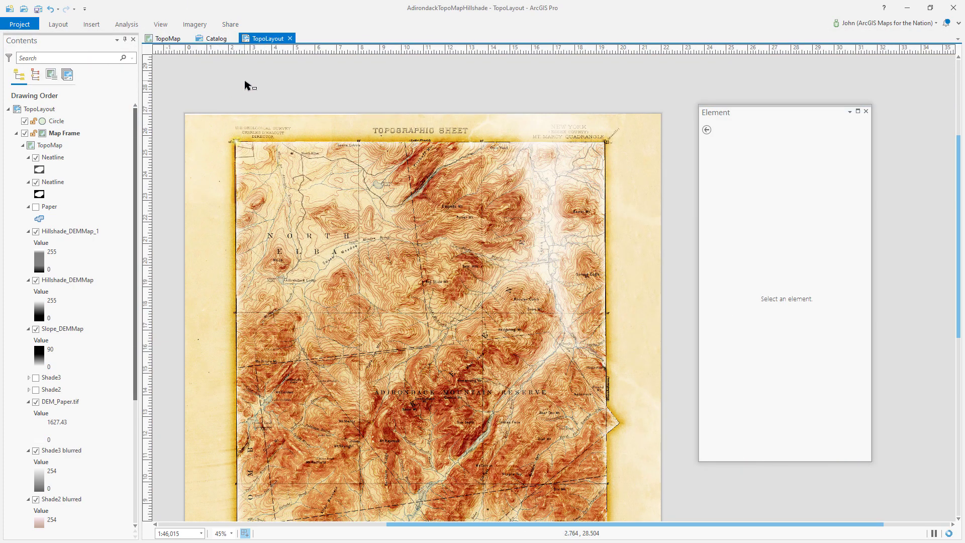
{"action": "left_click", "coordinate": [238, 144]}
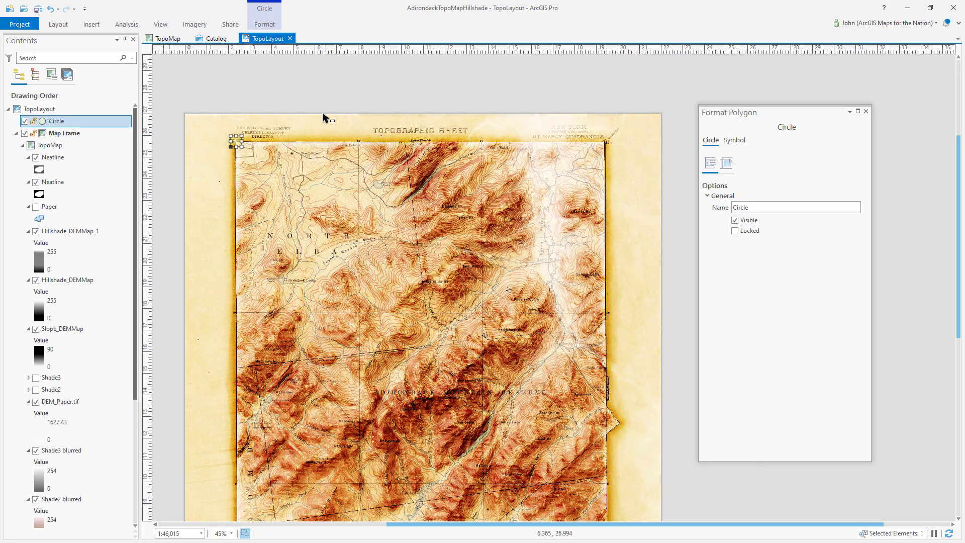
{"action": "right_click", "coordinate": [234, 142]}
{"action": "left_click", "coordinate": [261, 187]}
{"action": "left_click", "coordinate": [319, 81]}
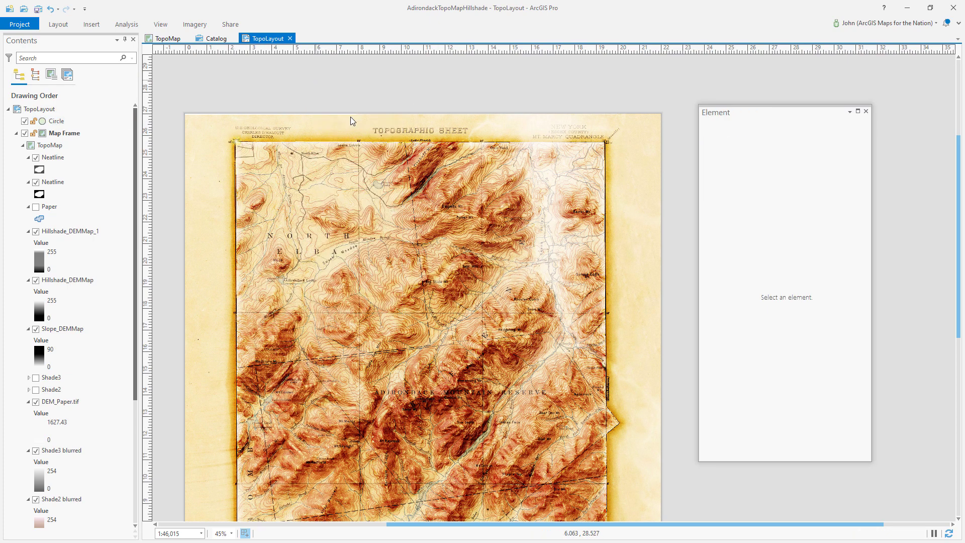
Paste two copies of the glow circle and place them on summits near Mt. Haystack and Armstrong Mt
{"action": "key", "text": "ctrl+v"}
{"action": "left_click_drag", "start_coordinate": [243, 148], "coordinate": [489, 339]}
{"action": "scroll", "coordinate": [402, 401], "scroll_direction": "up", "scroll_amount": 3}
{"action": "key", "text": "ctrl+v"}
{"action": "scroll", "coordinate": [489, 339], "scroll_direction": "down", "scroll_amount": 4}
{"action": "left_click", "coordinate": [661, 331]}
Close the Element settings and examine the relief, glow highlights and border across the lower and central layout
{"action": "scroll", "coordinate": [667, 330], "scroll_direction": "down", "scroll_amount": 3}
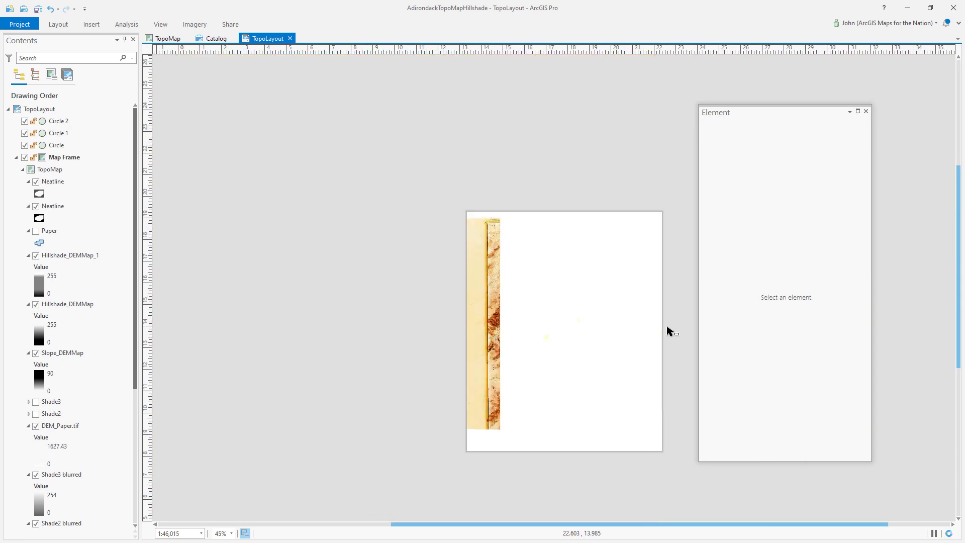
{"action": "scroll", "coordinate": [667, 330], "scroll_direction": "up", "scroll_amount": 2}
{"action": "scroll", "coordinate": [564, 353], "scroll_direction": "up", "scroll_amount": 2}
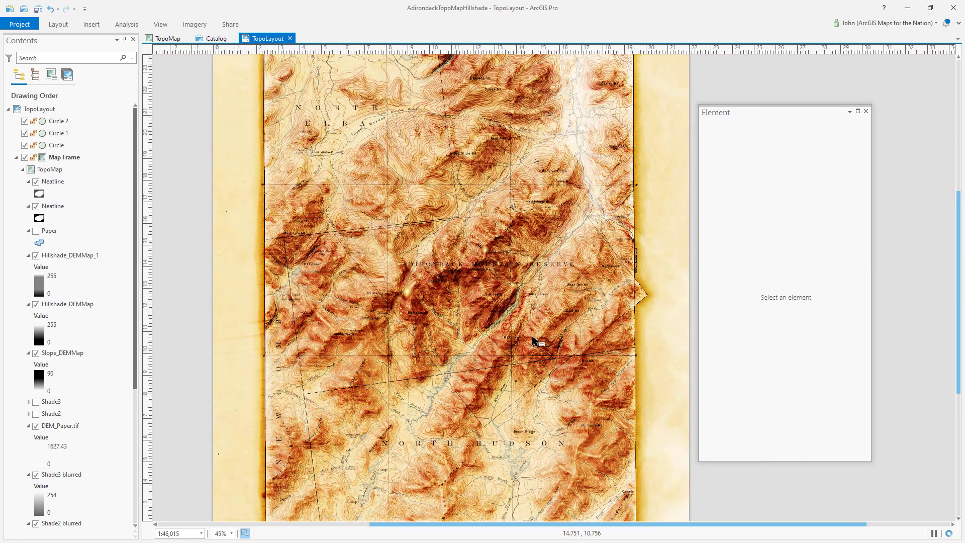
{"action": "left_click", "coordinate": [866, 111]}
{"action": "scroll", "coordinate": [737, 289], "scroll_direction": "down", "scroll_amount": 2}
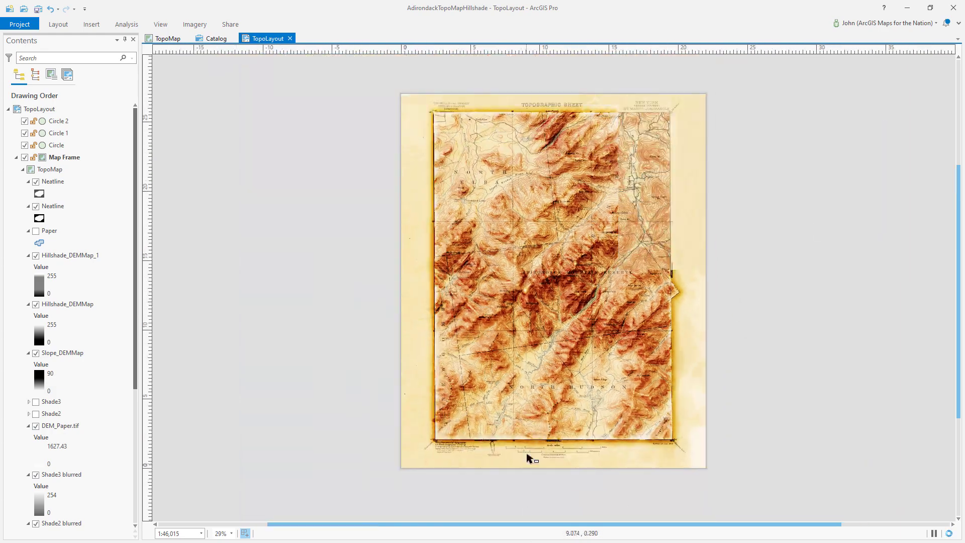
{"action": "scroll", "coordinate": [566, 440], "scroll_direction": "up", "scroll_amount": 6}
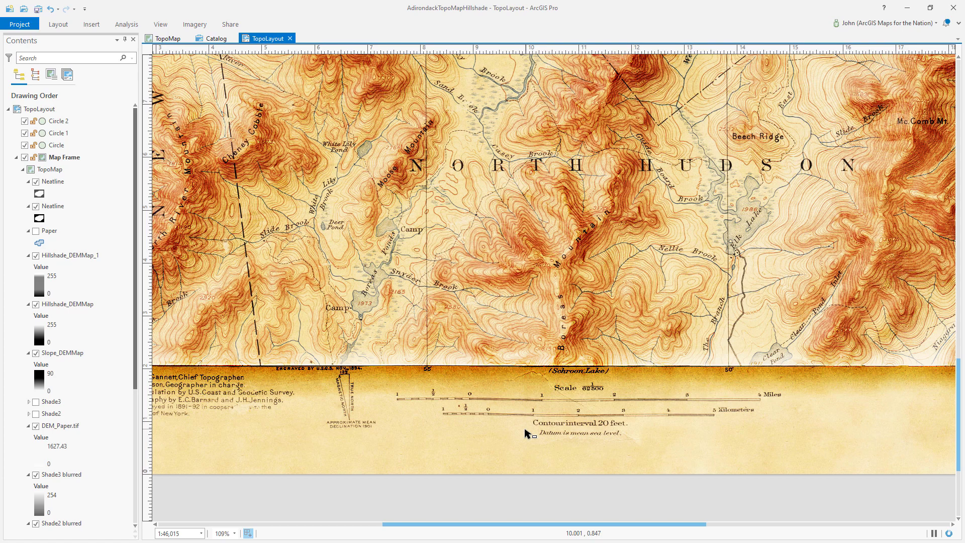
{"action": "scroll", "coordinate": [463, 420], "scroll_direction": "down", "scroll_amount": 3}
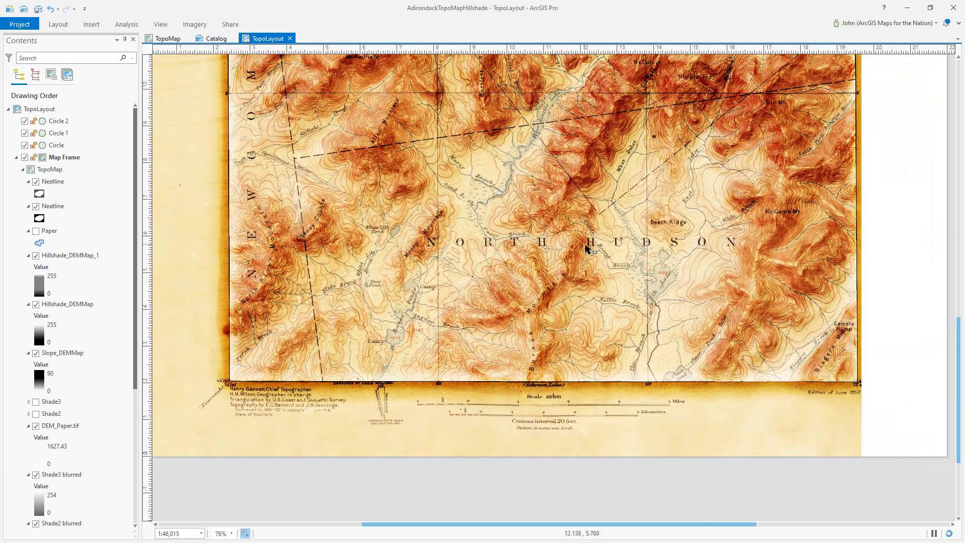
{"action": "left_click_drag", "start_coordinate": [586, 249], "coordinate": [575, 394]}
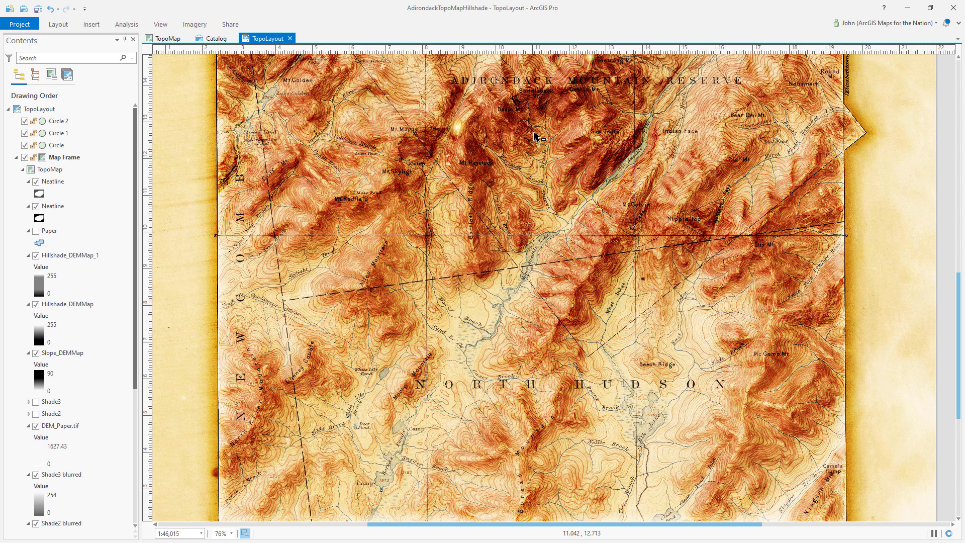
{"action": "left_click_drag", "start_coordinate": [535, 136], "coordinate": [528, 275]}
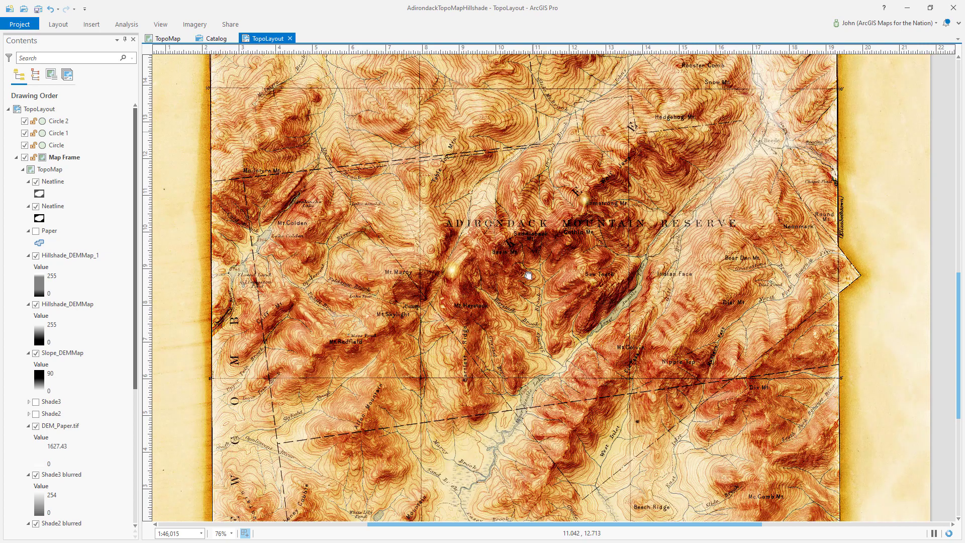
Create a new Traditional Hillshade raster function layer from DEMMap above Hillshade_DEMMap_1, using the default parameters
{"action": "left_click", "coordinate": [108, 255]}
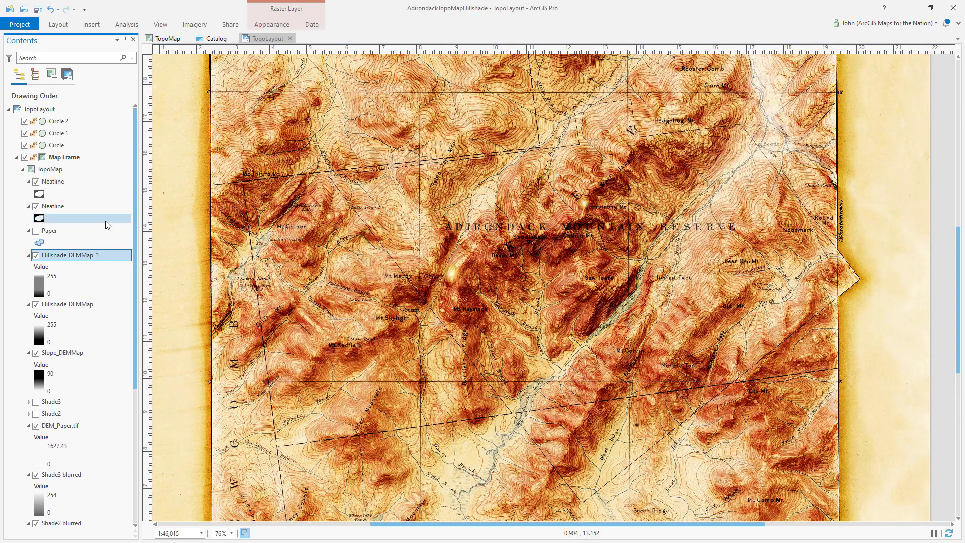
{"action": "left_click", "coordinate": [195, 24]}
{"action": "left_click", "coordinate": [104, 40]}
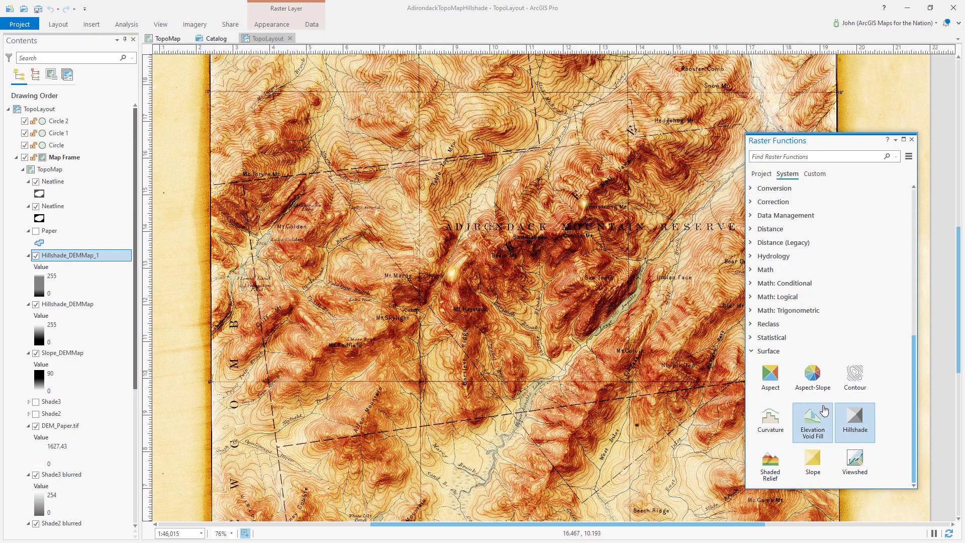
{"action": "left_click", "coordinate": [854, 417]}
{"action": "left_click", "coordinate": [891, 204]}
{"action": "left_click", "coordinate": [784, 308]}
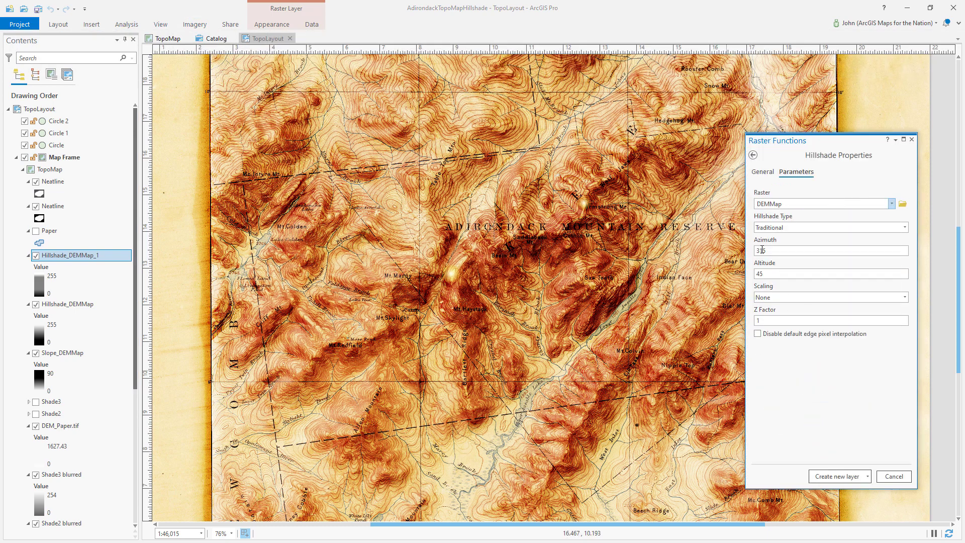
{"action": "left_click", "coordinate": [837, 476]}
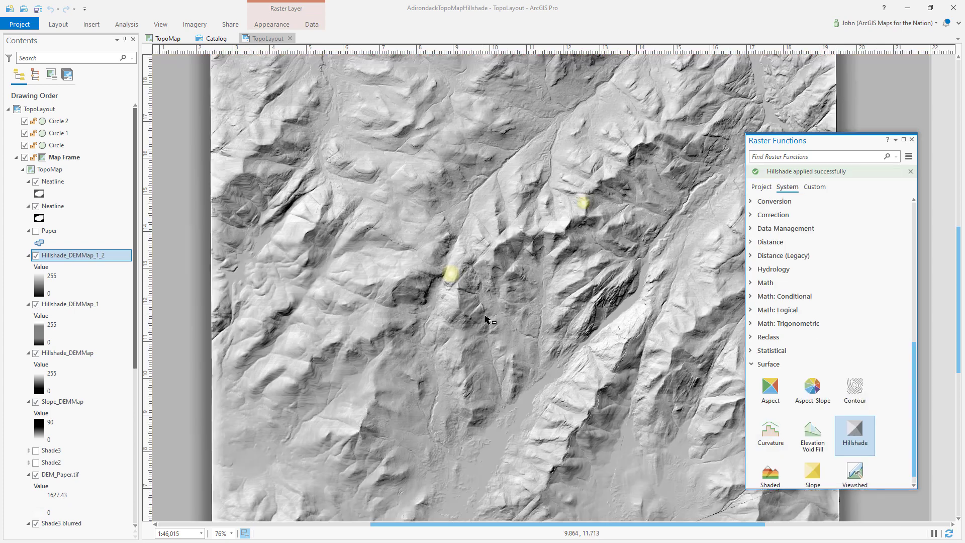
Add a white color stop at 85% with 100% transparency to the new hillshade's color scheme
{"action": "left_click", "coordinate": [39, 285]}
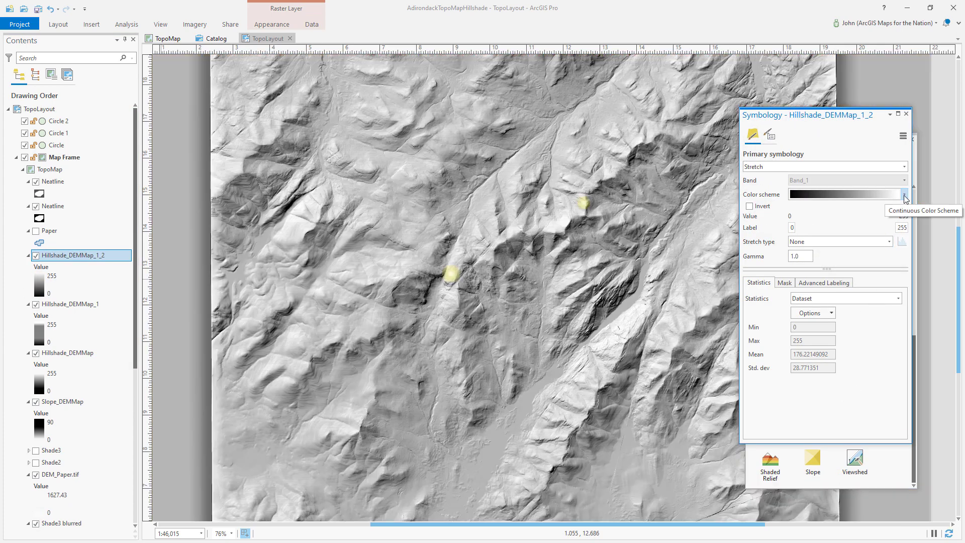
{"action": "left_click", "coordinate": [904, 194]}
{"action": "left_click", "coordinate": [854, 490]}
{"action": "left_click", "coordinate": [836, 154]}
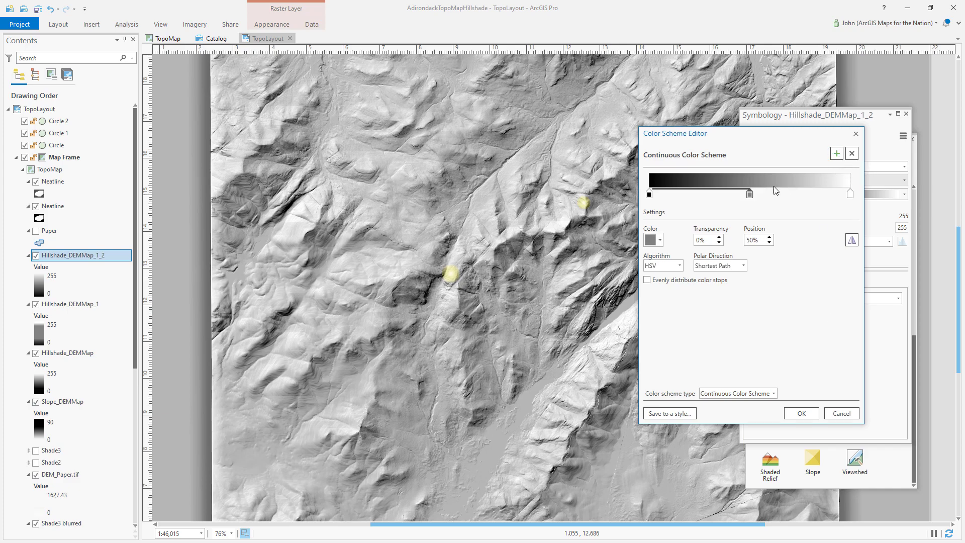
{"action": "left_click_drag", "start_coordinate": [749, 193], "coordinate": [819, 194]}
{"action": "left_click", "coordinate": [649, 241]}
{"action": "left_click", "coordinate": [655, 276]}
{"action": "left_click", "coordinate": [693, 241]}
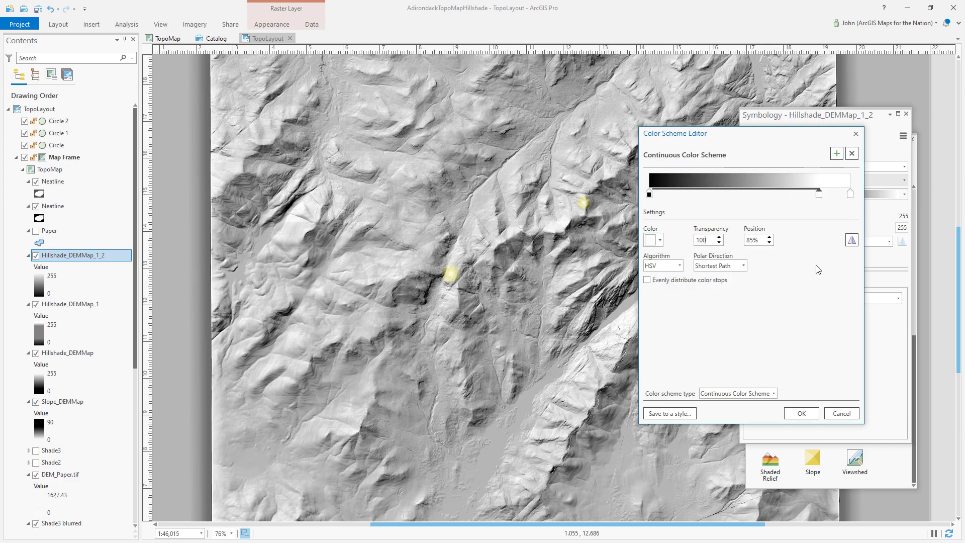
{"action": "key", "text": "Tab"}
Add a black color stop at 19% with 100% transparency and apply the scheme to the hillshade
{"action": "left_click", "coordinate": [837, 153]}
{"action": "left_click_drag", "start_coordinate": [734, 194], "coordinate": [687, 194]}
{"action": "left_click", "coordinate": [652, 240]}
{"action": "left_click", "coordinate": [654, 363]}
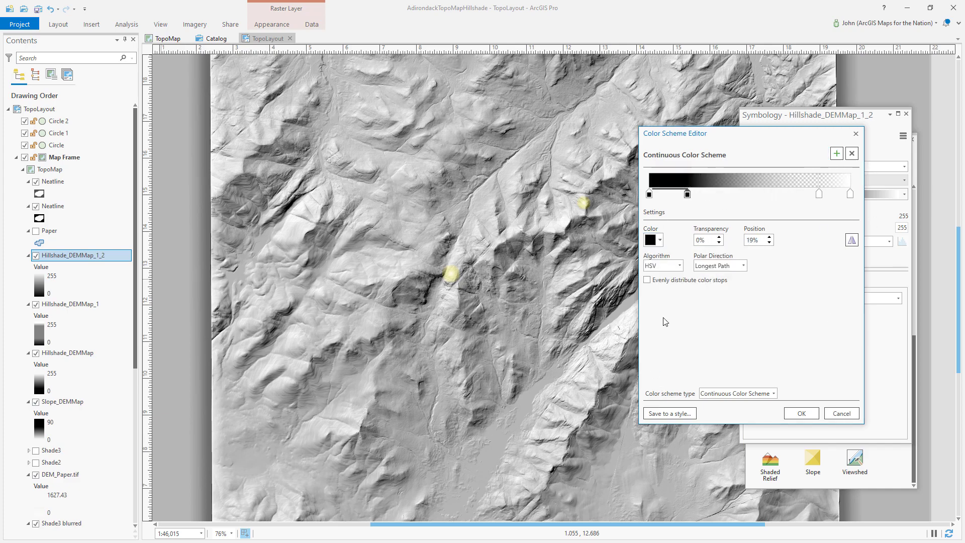
{"action": "type", "text": "00"}
{"action": "left_click", "coordinate": [799, 414]}
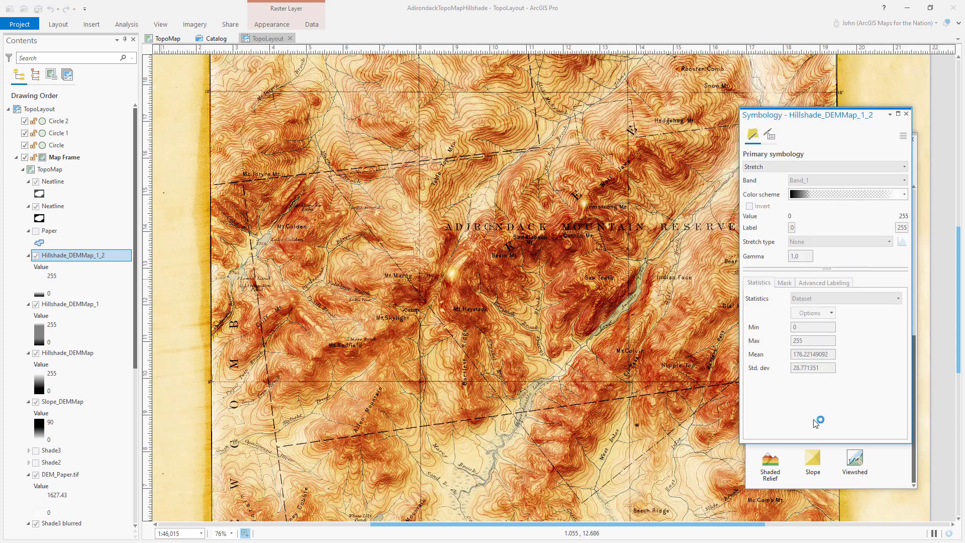
Reopen the hillshade's color scheme, give the light transparent stop a pale warm tint, and fine-tune its position near the white end
{"action": "left_click", "coordinate": [899, 195]}
{"action": "left_click", "coordinate": [814, 492]}
{"action": "left_click", "coordinate": [811, 194]}
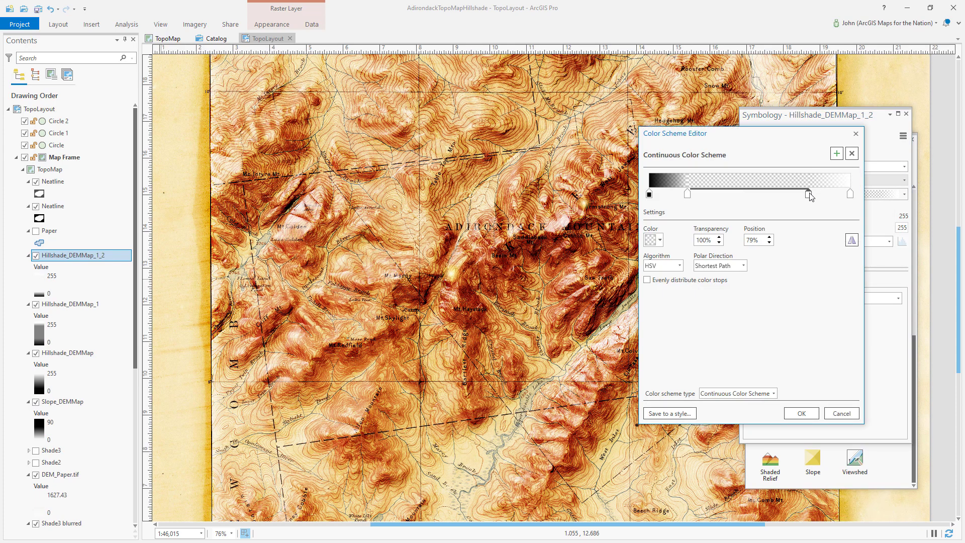
{"action": "left_click", "coordinate": [653, 239]}
{"action": "left_click", "coordinate": [686, 275]}
{"action": "key", "text": "Tab"}
{"action": "key", "text": "Tab"}
{"action": "left_click", "coordinate": [850, 194]}
{"action": "left_click_drag", "start_coordinate": [811, 194], "coordinate": [823, 196]}
Move the dark transparent stop to 30%, color it dark blue with 100% transparency, and apply the scheme
{"action": "left_click_drag", "start_coordinate": [687, 194], "coordinate": [709, 194]}
{"action": "left_click", "coordinate": [659, 240]}
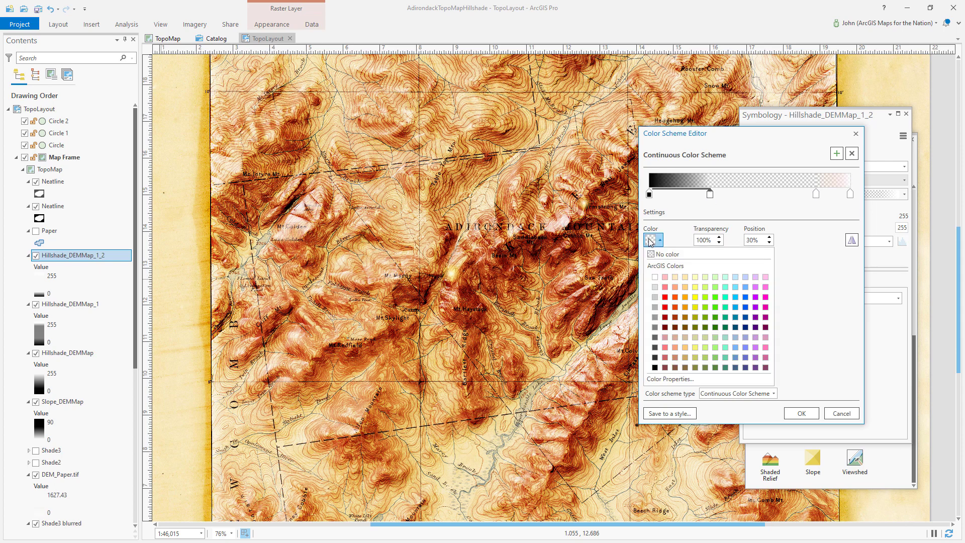
{"action": "left_click", "coordinate": [735, 334]}
{"action": "left_click", "coordinate": [705, 240]}
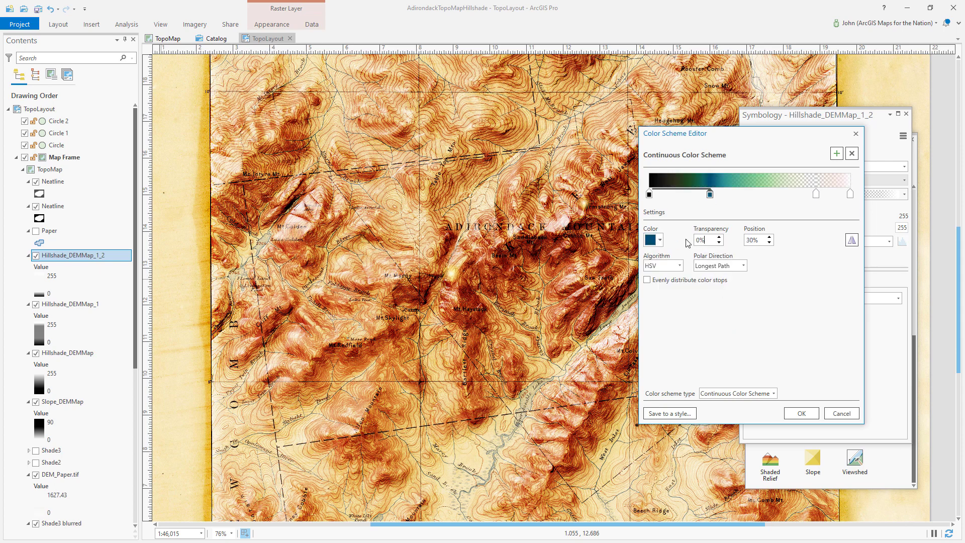
{"action": "type", "text": "100"}
{"action": "key", "text": "Tab"}
{"action": "left_click", "coordinate": [712, 194]}
{"action": "left_click", "coordinate": [792, 413]}
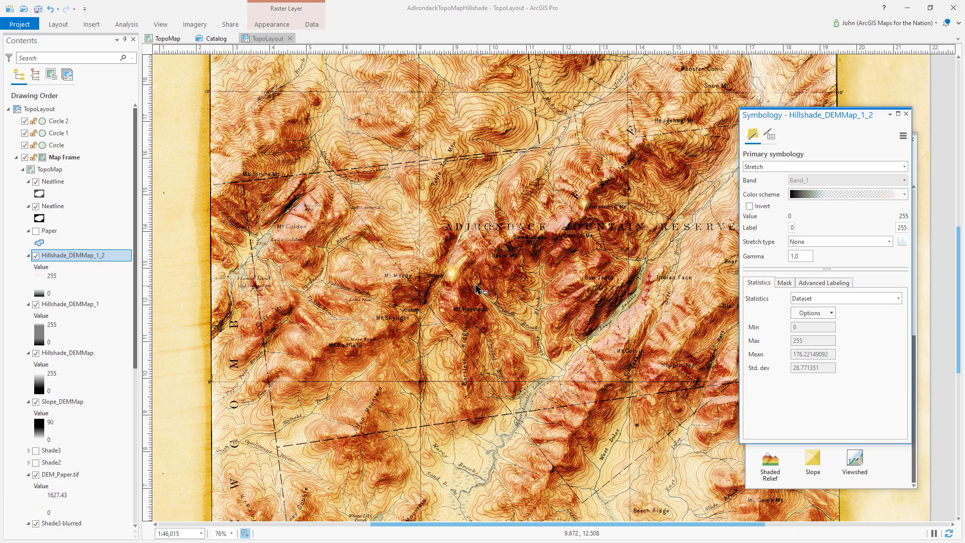
{"action": "scroll", "coordinate": [437, 271], "scroll_direction": "down", "scroll_amount": 2}
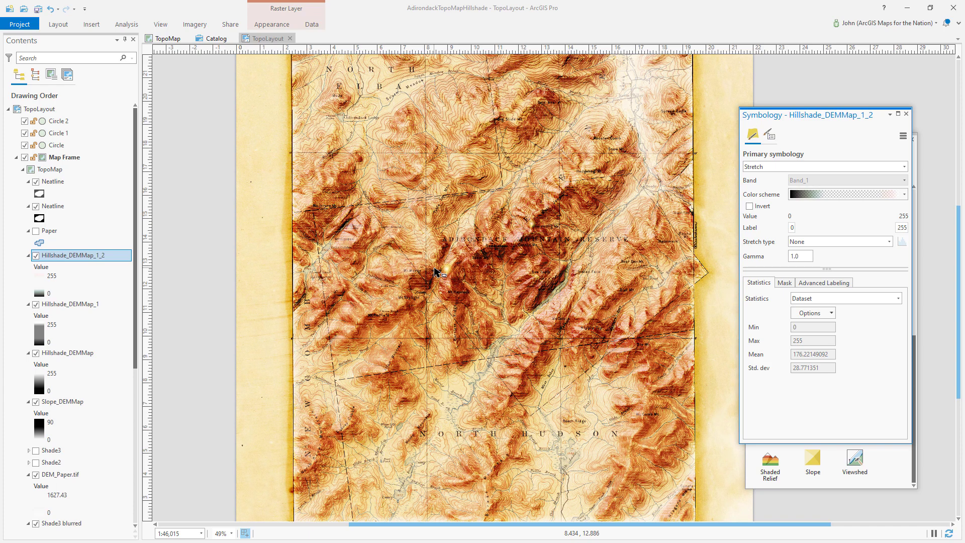
Export the layout as a 100 DPI PNG named TopoHillshade in the TopoMapHillshade folder
{"action": "left_click", "coordinate": [230, 24]}
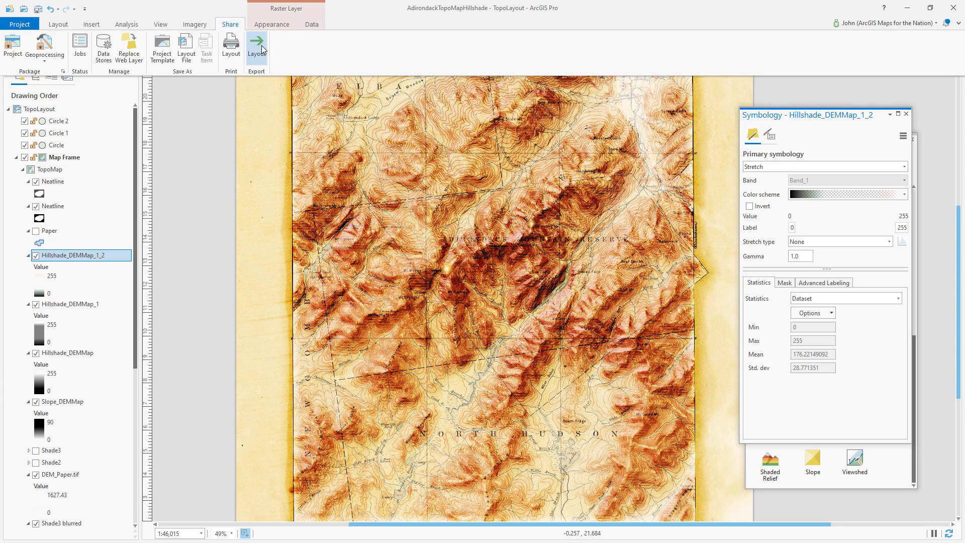
{"action": "left_click", "coordinate": [257, 46]}
{"action": "left_click", "coordinate": [908, 242]}
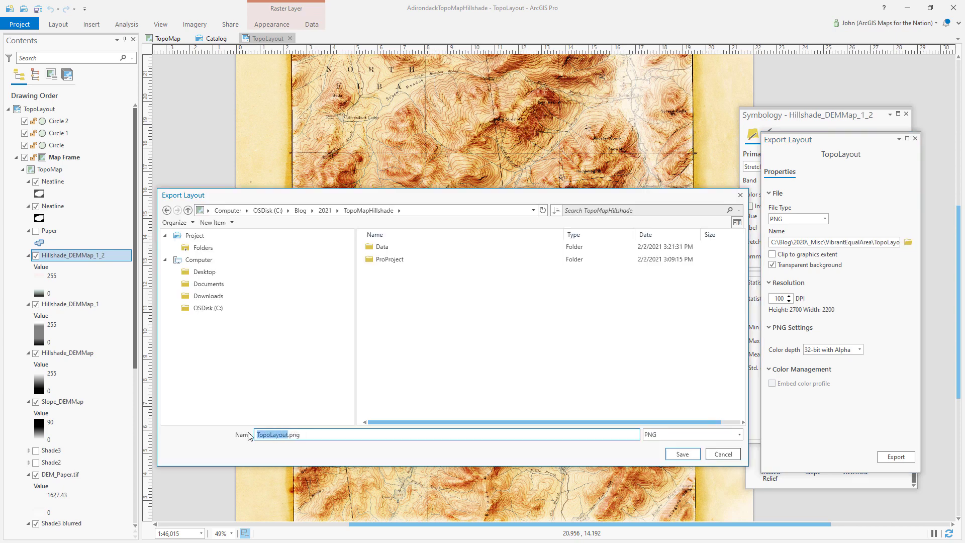
{"action": "type", "text": "T"}
{"action": "left_click", "coordinate": [682, 454]}
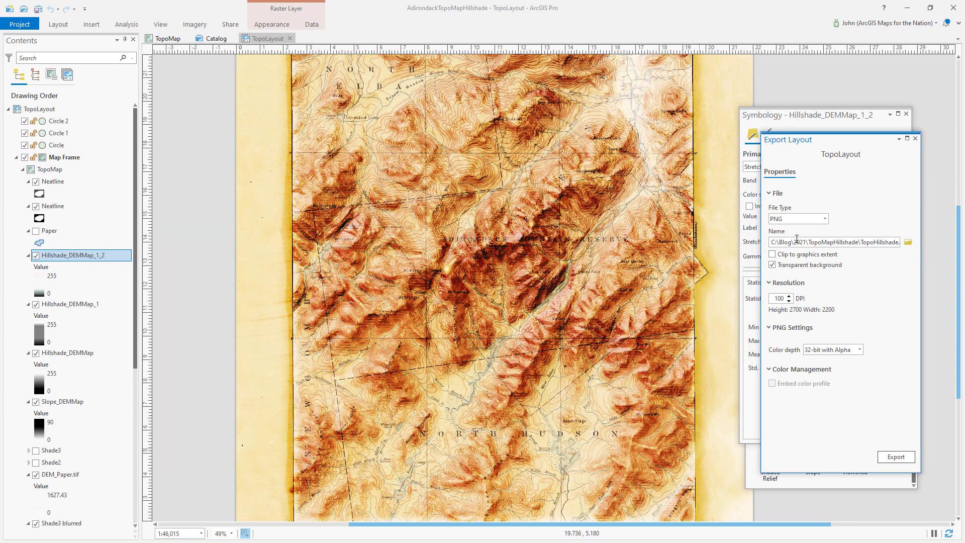
{"action": "left_click", "coordinate": [895, 457]}
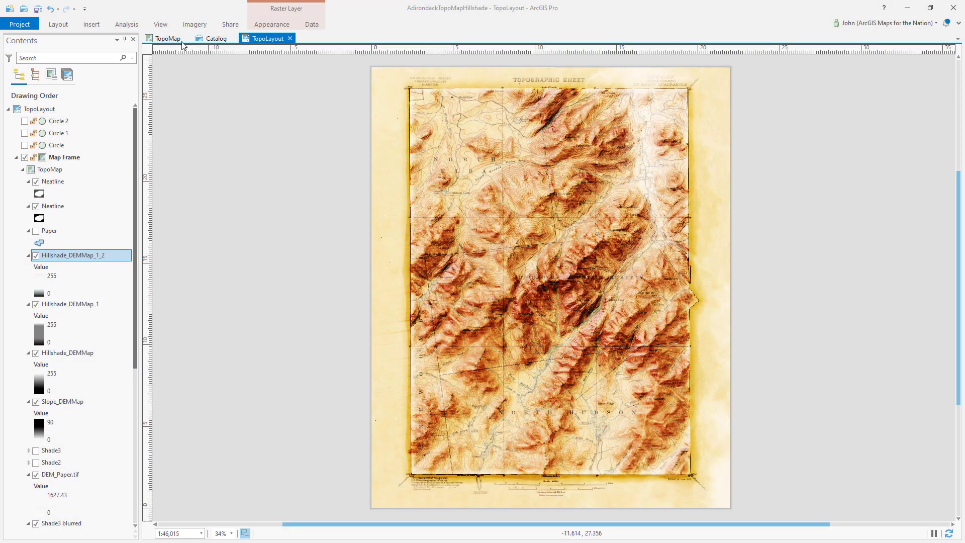
Convert the TopoMap map to a local scene
{"action": "left_click", "coordinate": [162, 39]}
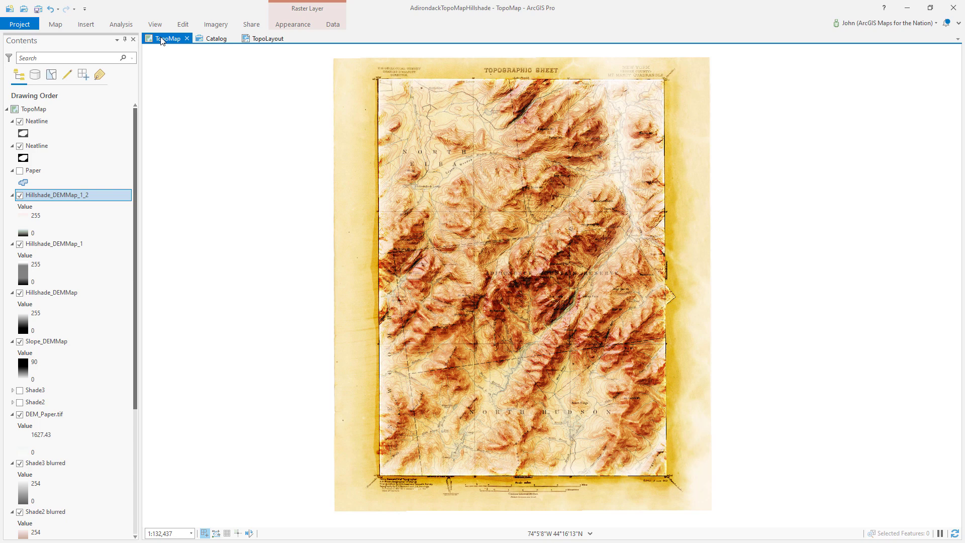
{"action": "left_click", "coordinate": [56, 26]}
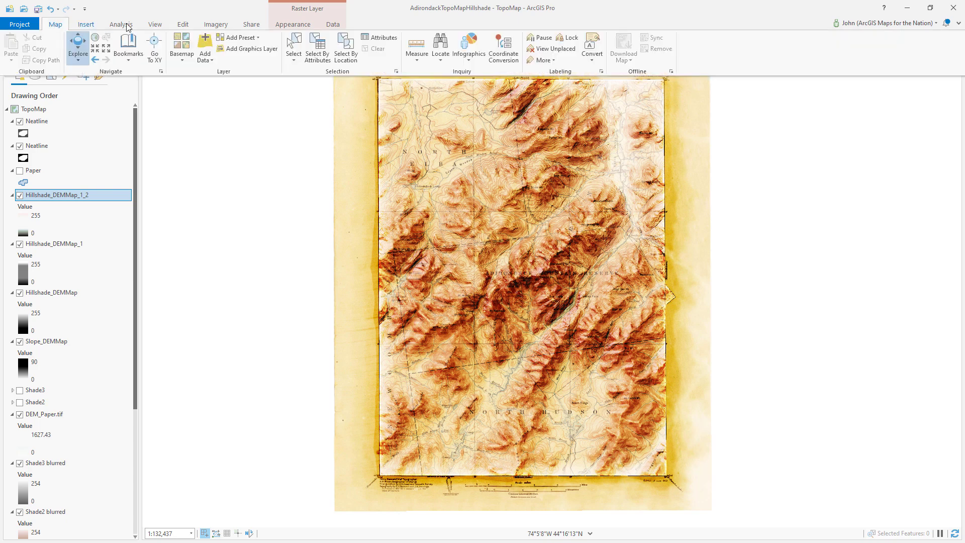
{"action": "left_click", "coordinate": [153, 25]}
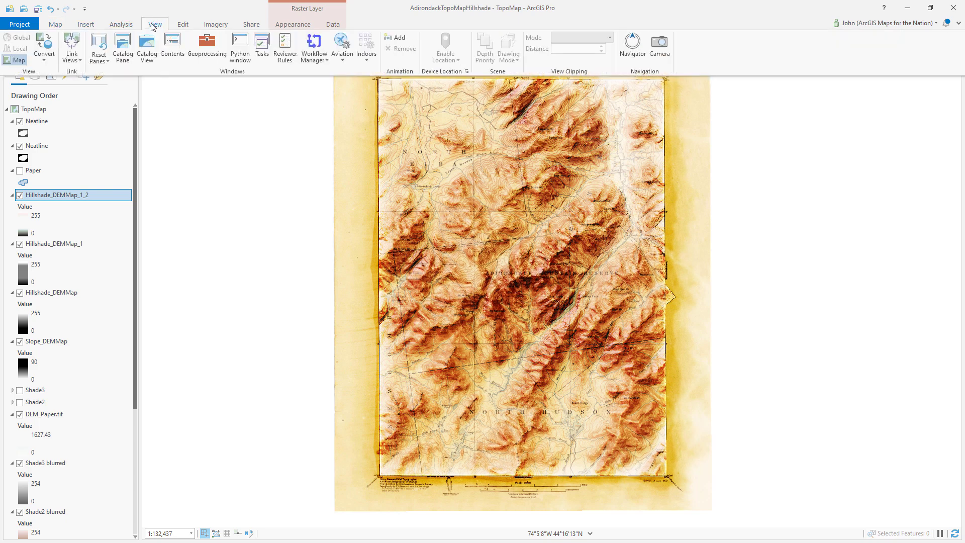
{"action": "left_click", "coordinate": [44, 55]}
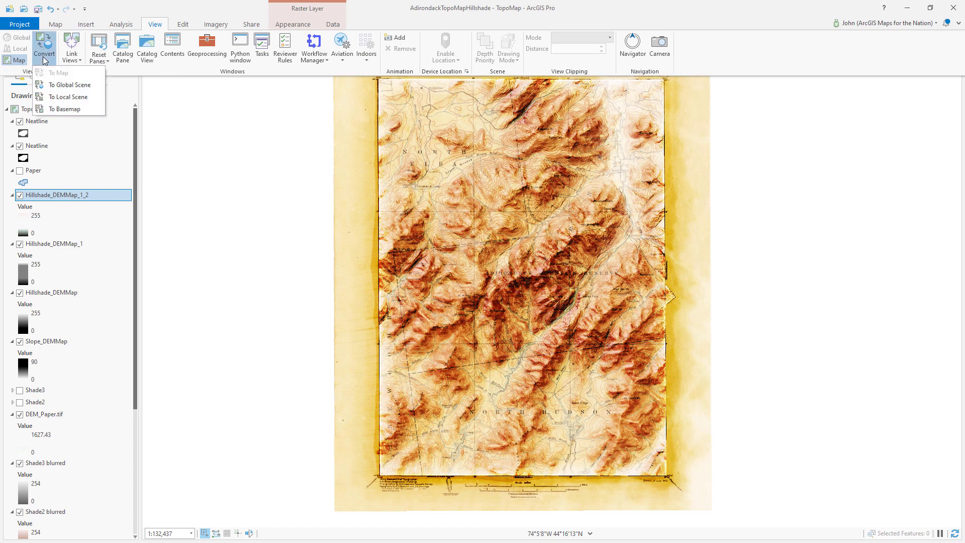
{"action": "left_click", "coordinate": [78, 100]}
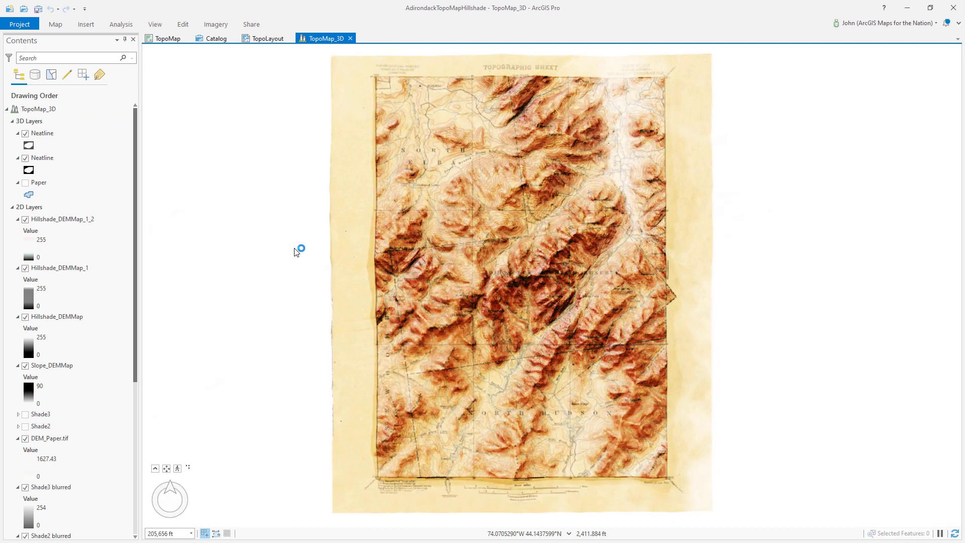
Turn off the WorldElevation3D/Terrain3D source of the scene's ground elevation surface
{"action": "left_click_drag", "start_coordinate": [504, 432], "coordinate": [463, 271]}
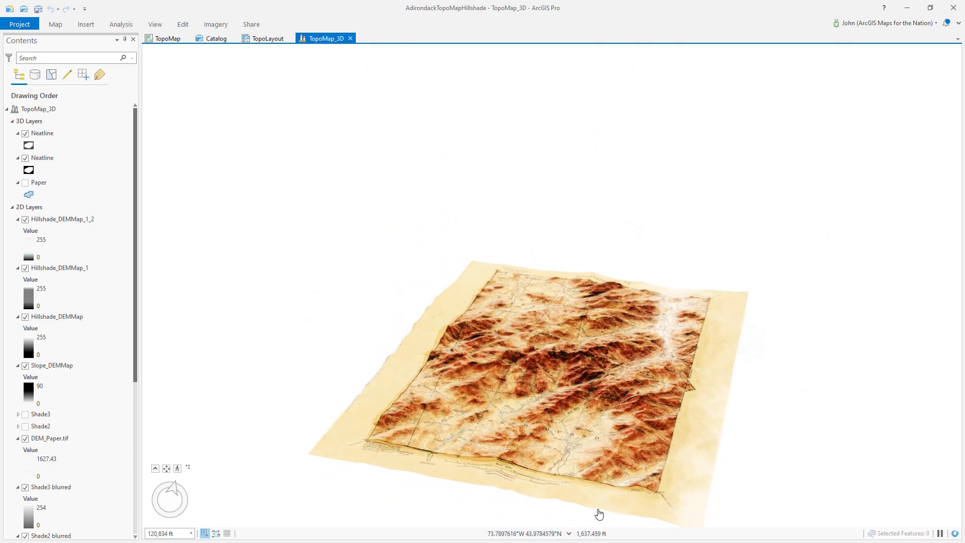
{"action": "scroll", "coordinate": [566, 502], "scroll_direction": "up", "scroll_amount": 1}
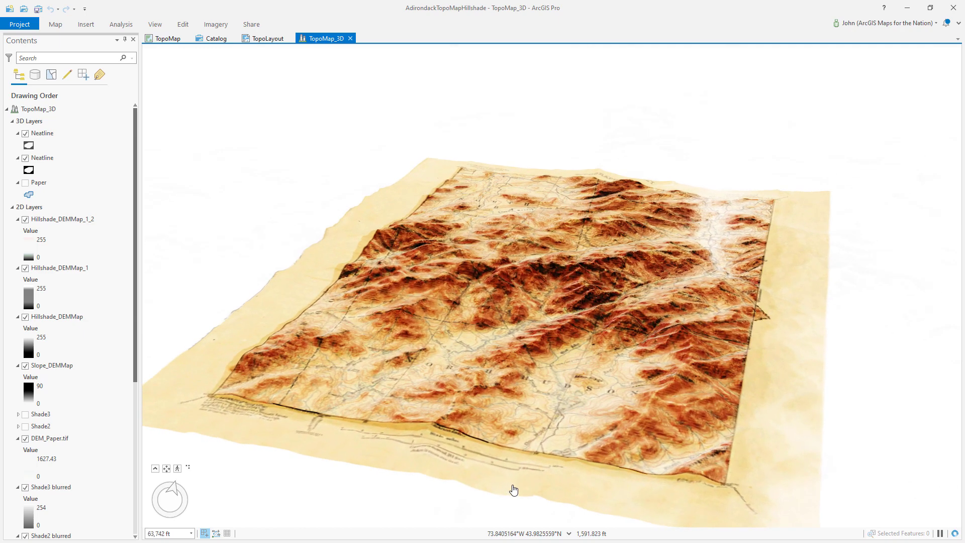
{"action": "scroll", "coordinate": [60, 477], "scroll_direction": "down", "scroll_amount": 5}
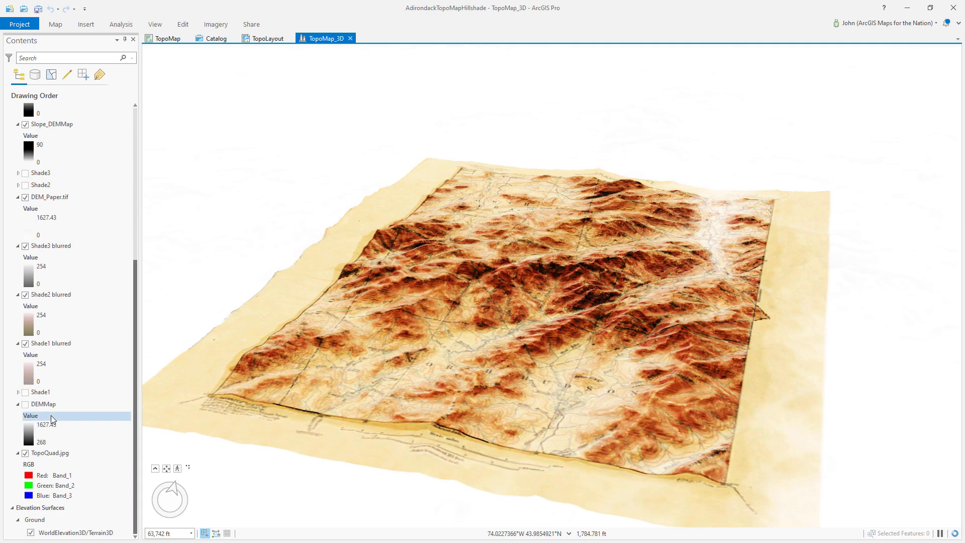
{"action": "left_click", "coordinate": [60, 532]}
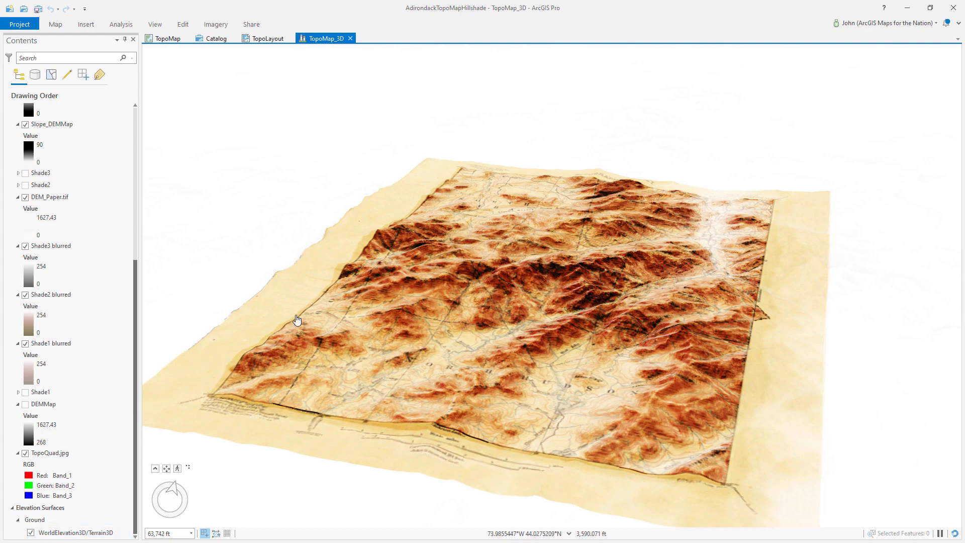
{"action": "scroll", "coordinate": [412, 382], "scroll_direction": "up", "scroll_amount": 3}
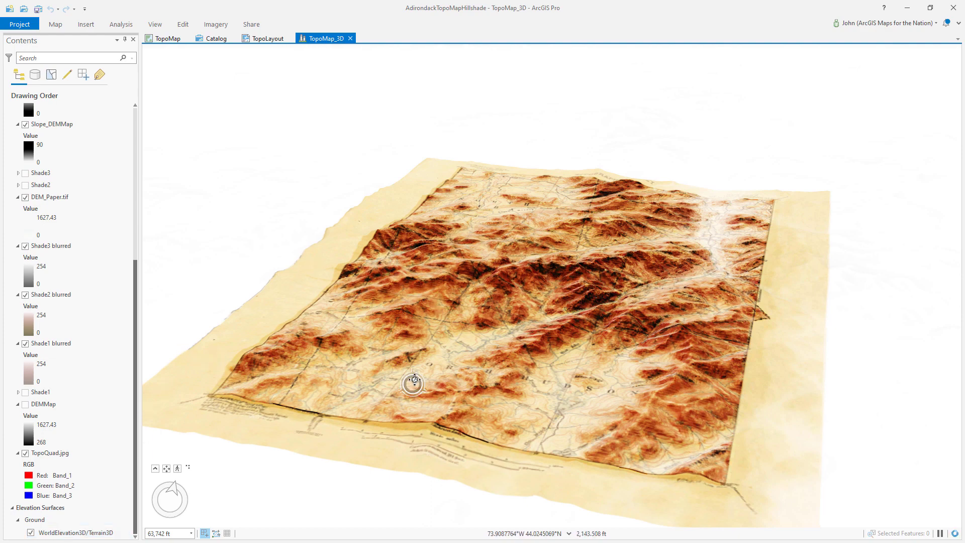
{"action": "scroll", "coordinate": [423, 381], "scroll_direction": "up", "scroll_amount": 2}
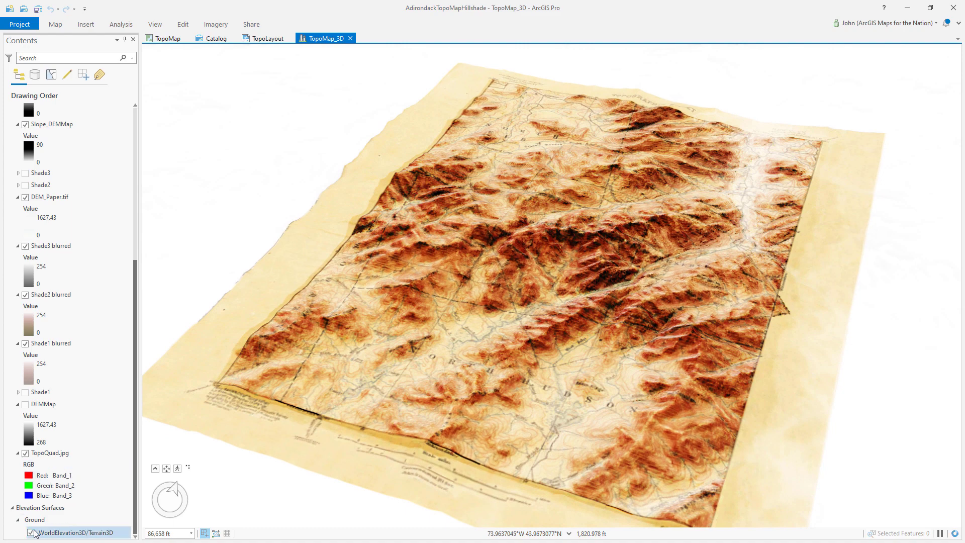
{"action": "left_click", "coordinate": [31, 533]}
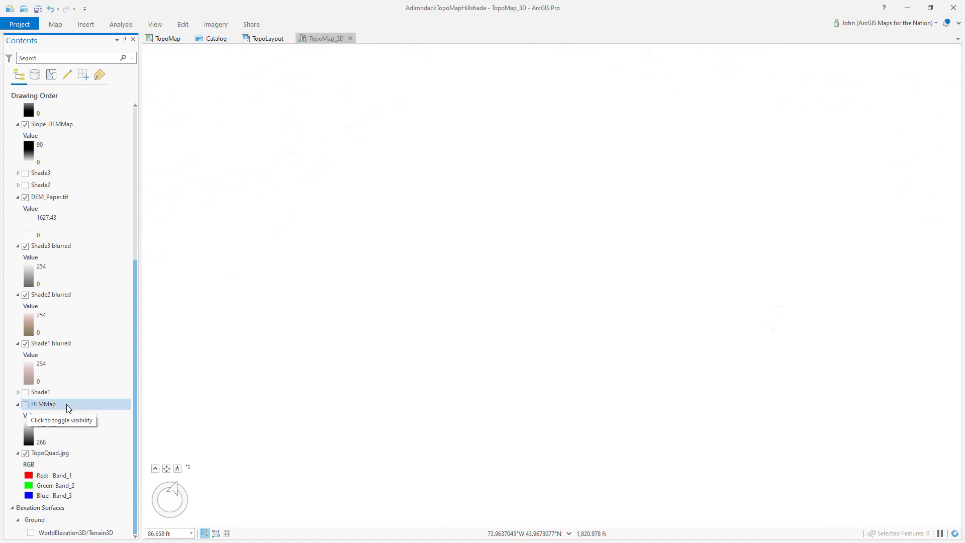
Move the DEMMap layer from the 2D layers into the Ground elevation surface as its elevation source
{"action": "left_click", "coordinate": [86, 407]}
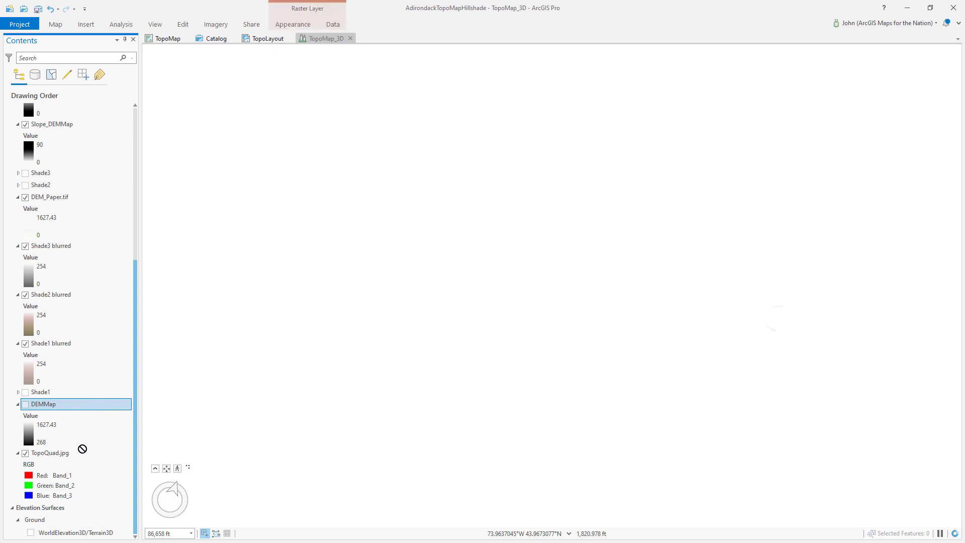
{"action": "left_click_drag", "start_coordinate": [60, 513], "coordinate": [61, 532]}
{"action": "left_click", "coordinate": [78, 453]}
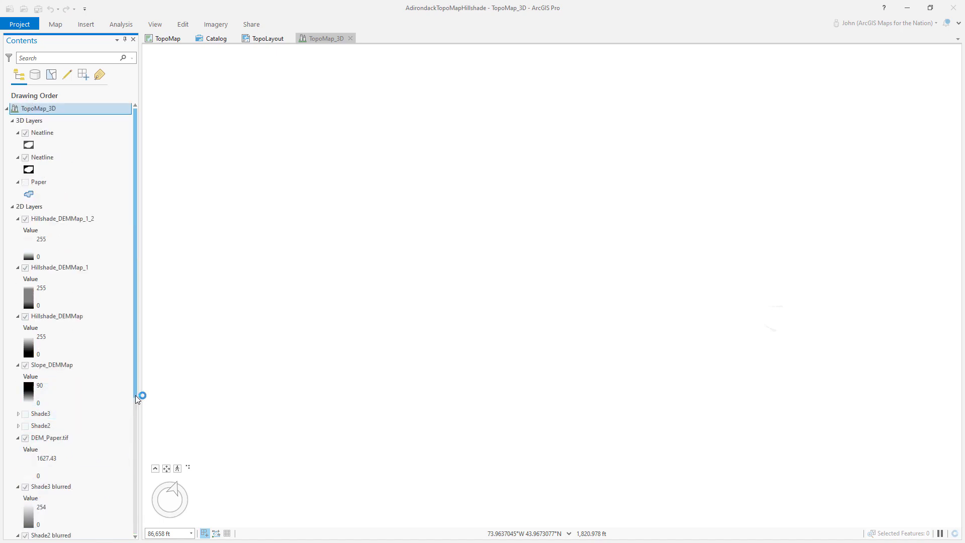
{"action": "left_click_drag", "start_coordinate": [135, 395], "coordinate": [129, 540]}
{"action": "left_click", "coordinate": [72, 520]}
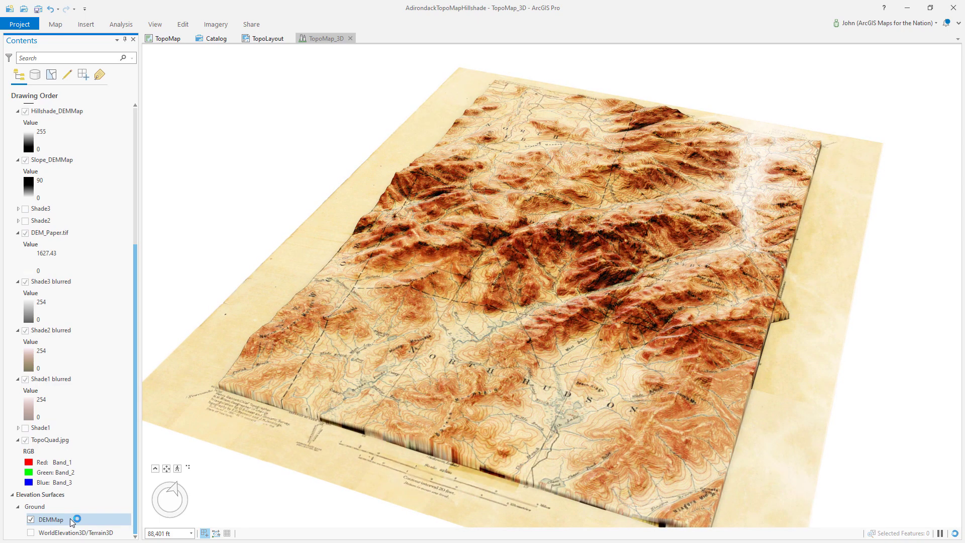
Set the Ground surface's vertical exaggeration to 5.00 and examine the relief in 3D
{"action": "left_click_drag", "start_coordinate": [473, 321], "coordinate": [472, 275]}
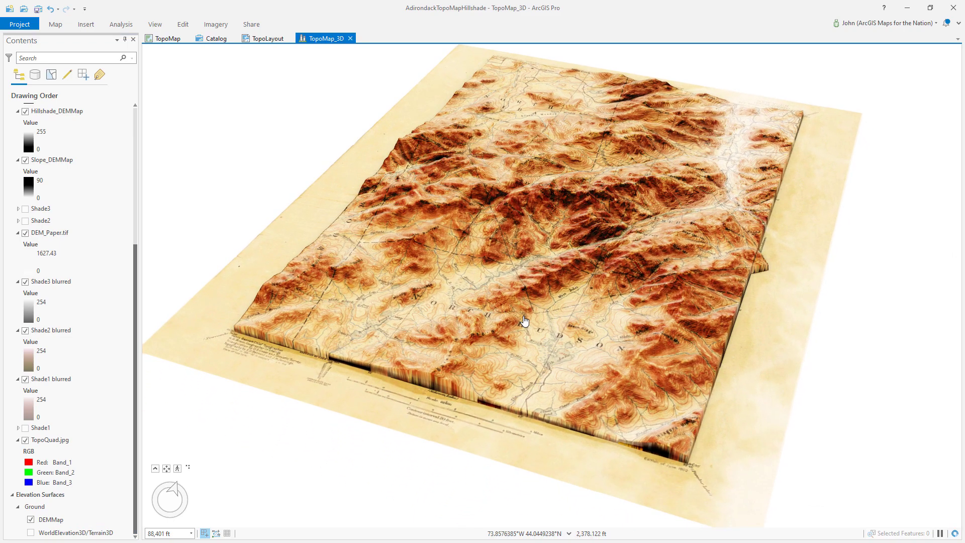
{"action": "scroll", "coordinate": [524, 320], "scroll_direction": "down", "scroll_amount": 3}
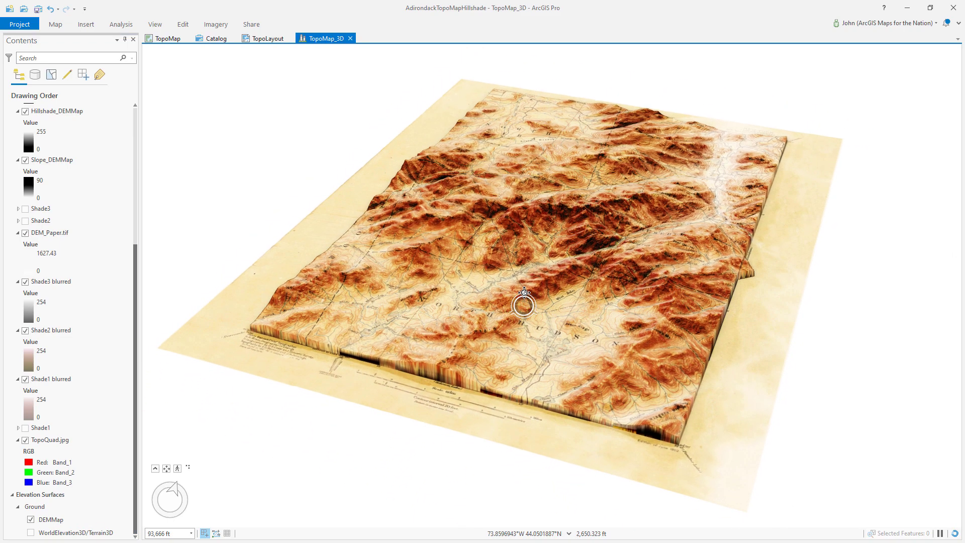
{"action": "left_click_drag", "start_coordinate": [521, 281], "coordinate": [499, 306]}
{"action": "scroll", "coordinate": [571, 220], "scroll_direction": "up", "scroll_amount": 2}
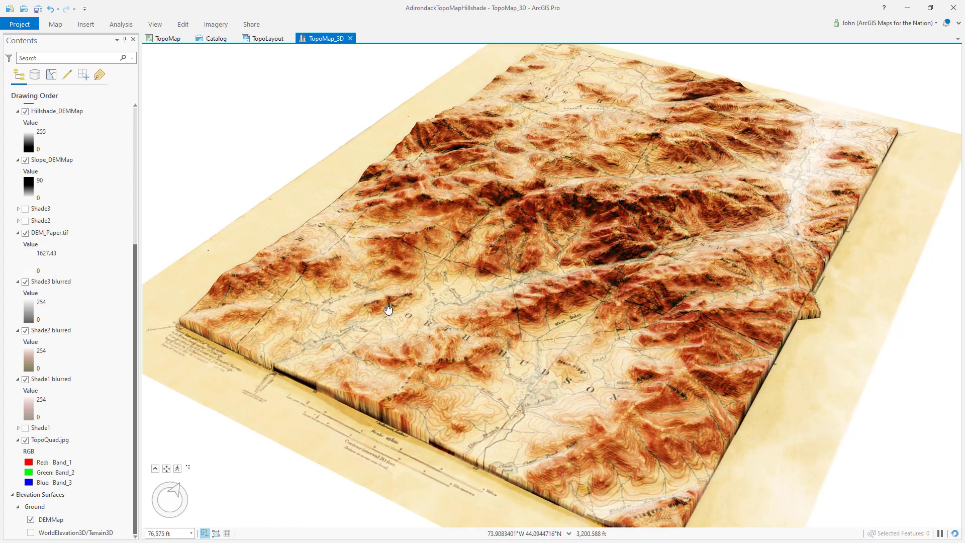
{"action": "left_click", "coordinate": [58, 506]}
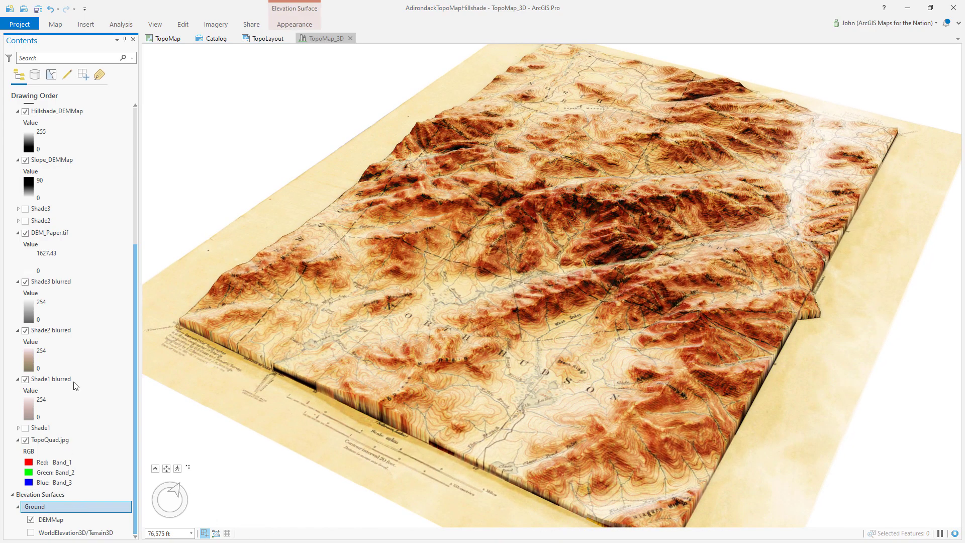
{"action": "left_click", "coordinate": [294, 24]}
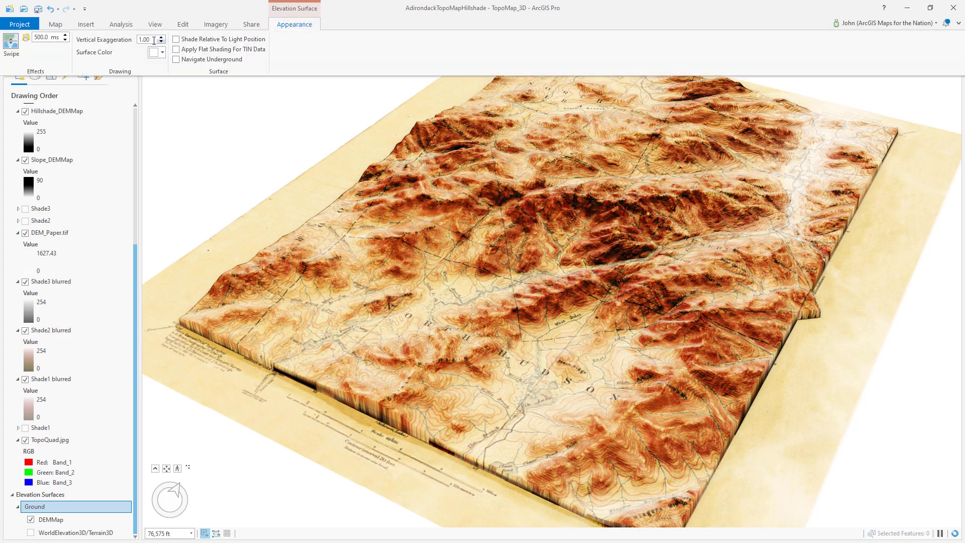
{"action": "left_click", "coordinate": [150, 39]}
{"action": "left_click", "coordinate": [181, 14]}
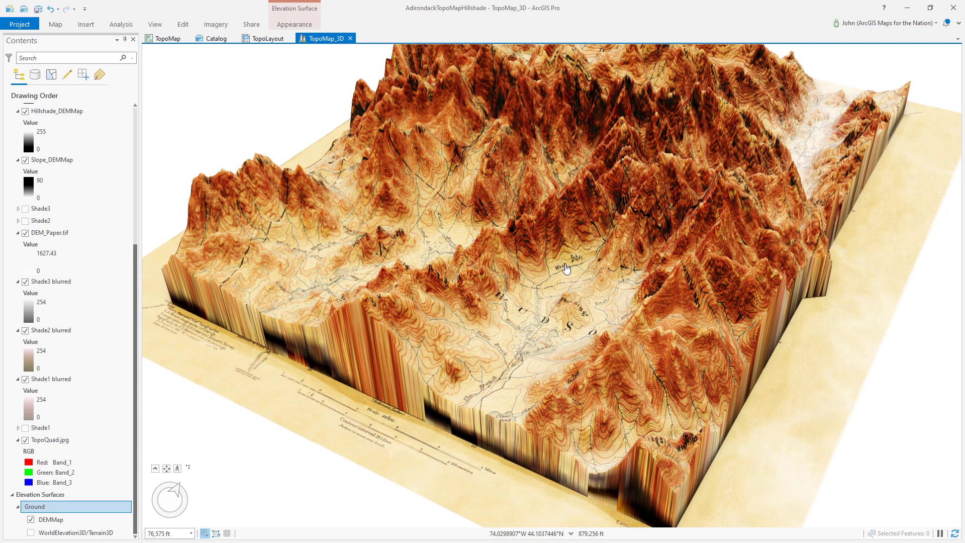
{"action": "left_click_drag", "start_coordinate": [547, 366], "coordinate": [544, 399]}
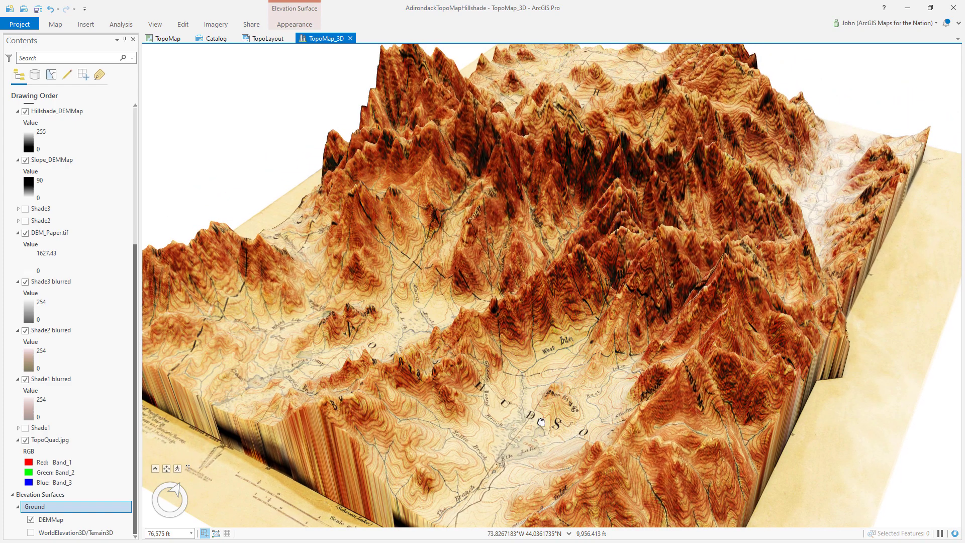
{"action": "left_click_drag", "start_coordinate": [530, 358], "coordinate": [335, 136]}
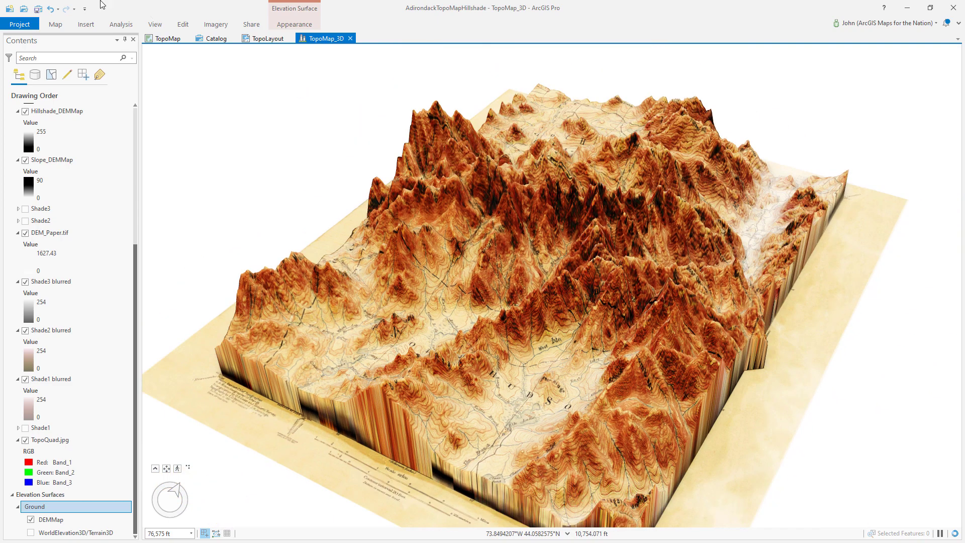
Set the Ground surface's vertical exaggeration to 2.00 and inspect the terrain from different angles
{"action": "left_click", "coordinate": [285, 26]}
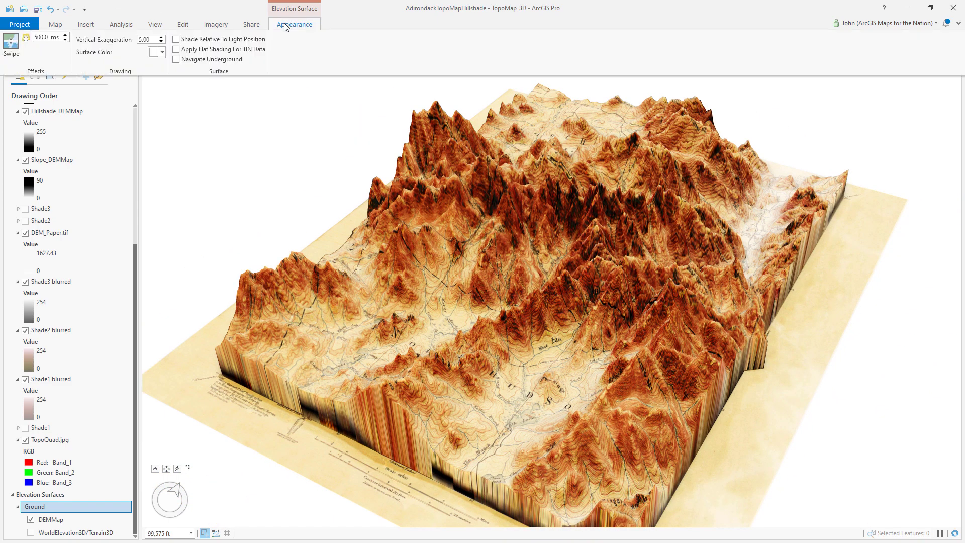
{"action": "double_click", "coordinate": [152, 40]}
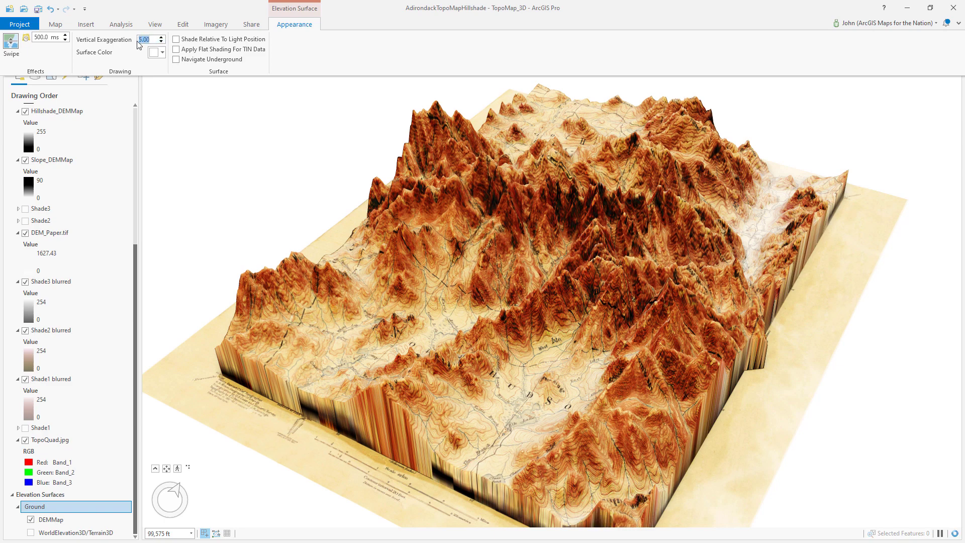
{"action": "type", "text": "2"}
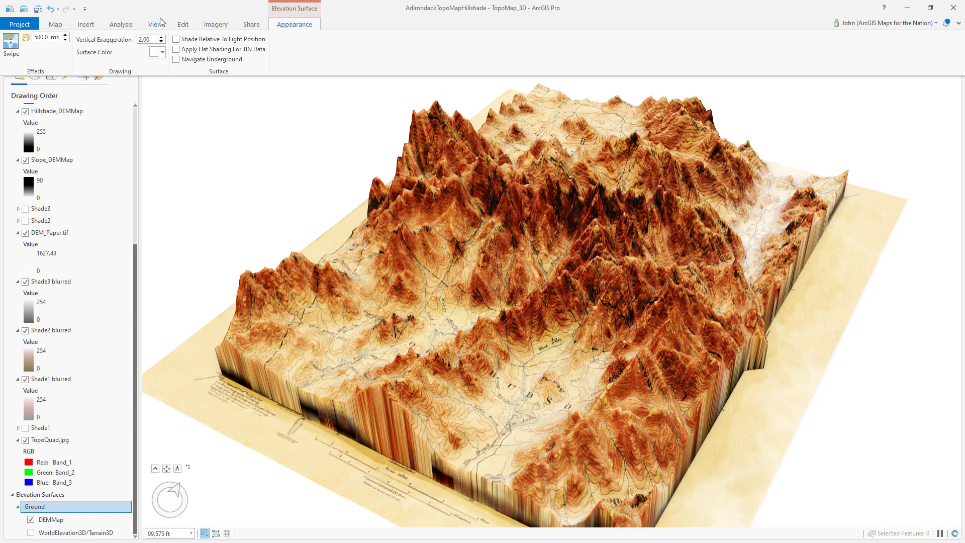
{"action": "left_click", "coordinate": [162, 16]}
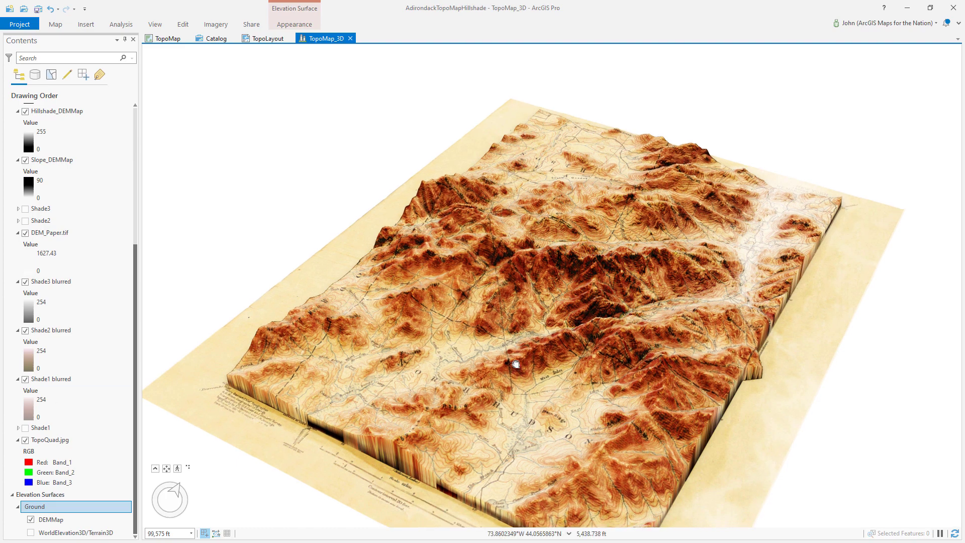
{"action": "scroll", "coordinate": [552, 385], "scroll_direction": "up", "scroll_amount": 3}
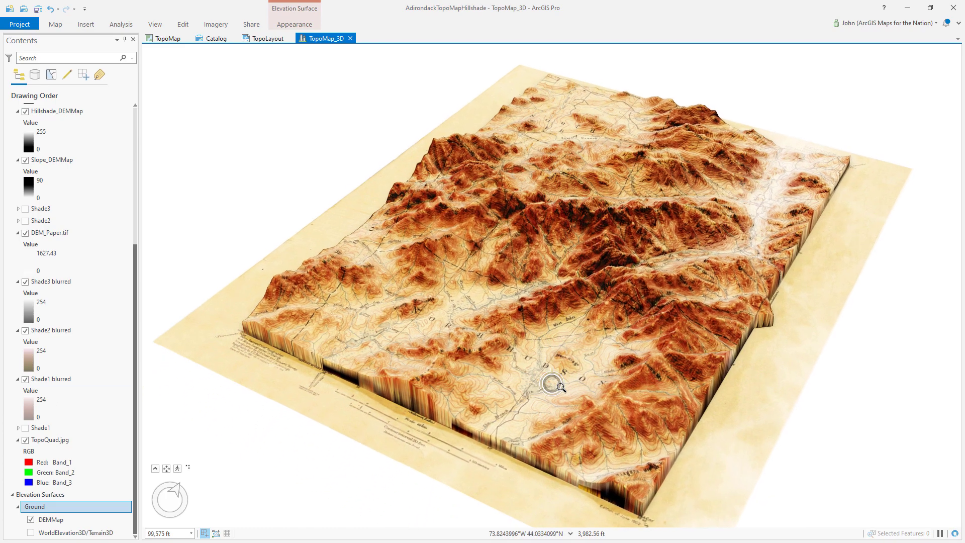
{"action": "left_click_drag", "start_coordinate": [564, 393], "coordinate": [631, 402]}
{"action": "left_click_drag", "start_coordinate": [459, 261], "coordinate": [616, 295]}
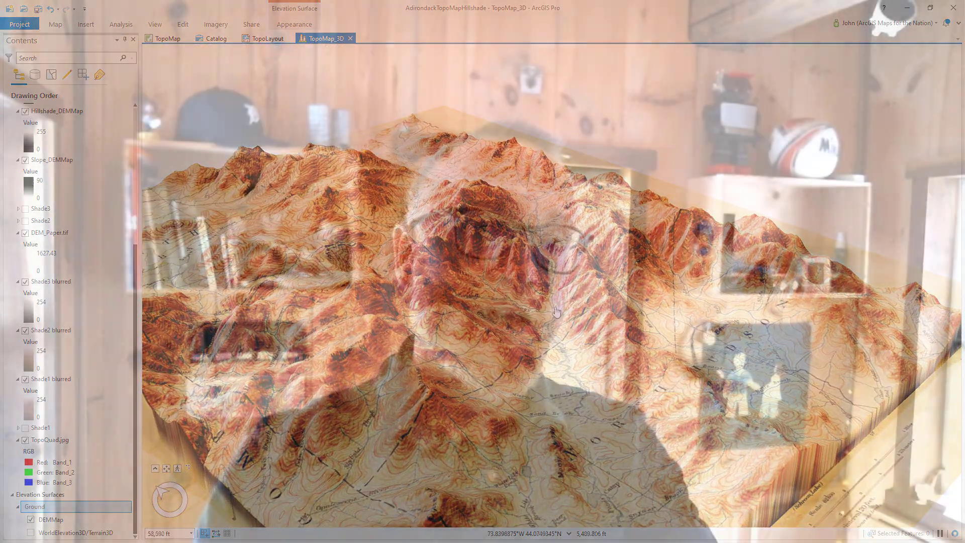